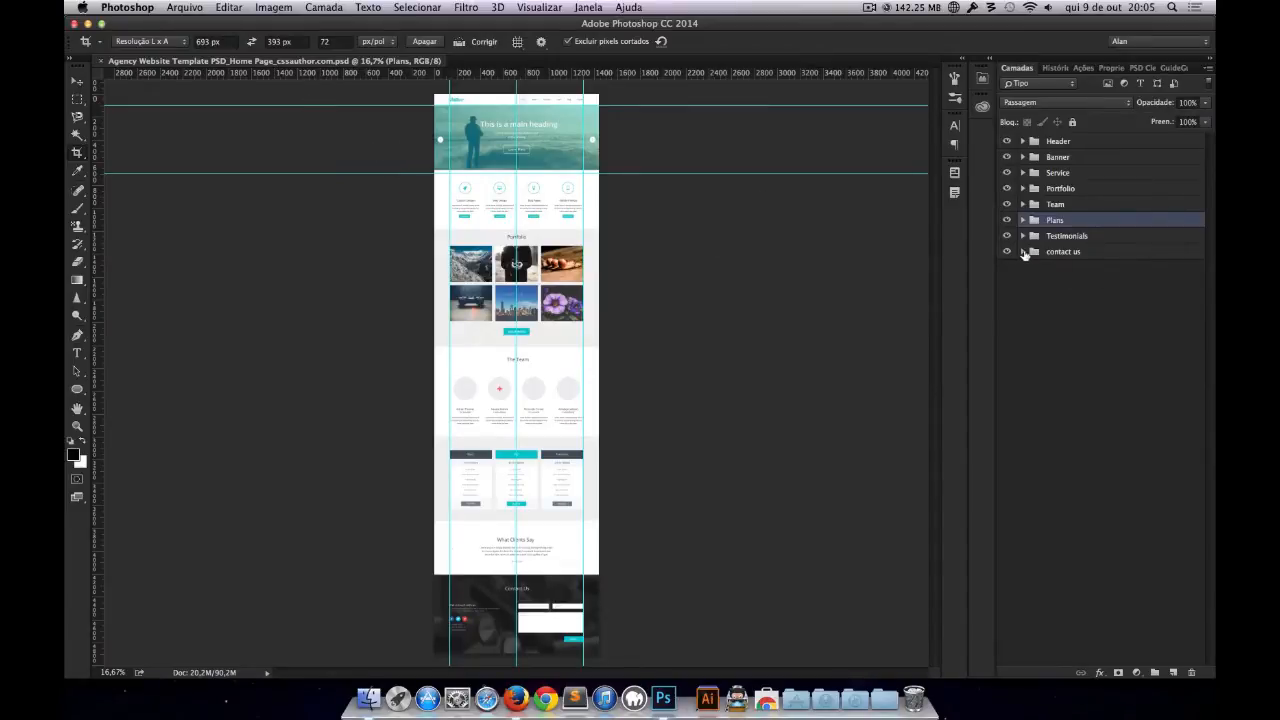
Step: Examine the contents of the template's contact us and Header groups, toggling the visibility of the Header's text layers
{"action": "left_click", "coordinate": [1022, 252]}
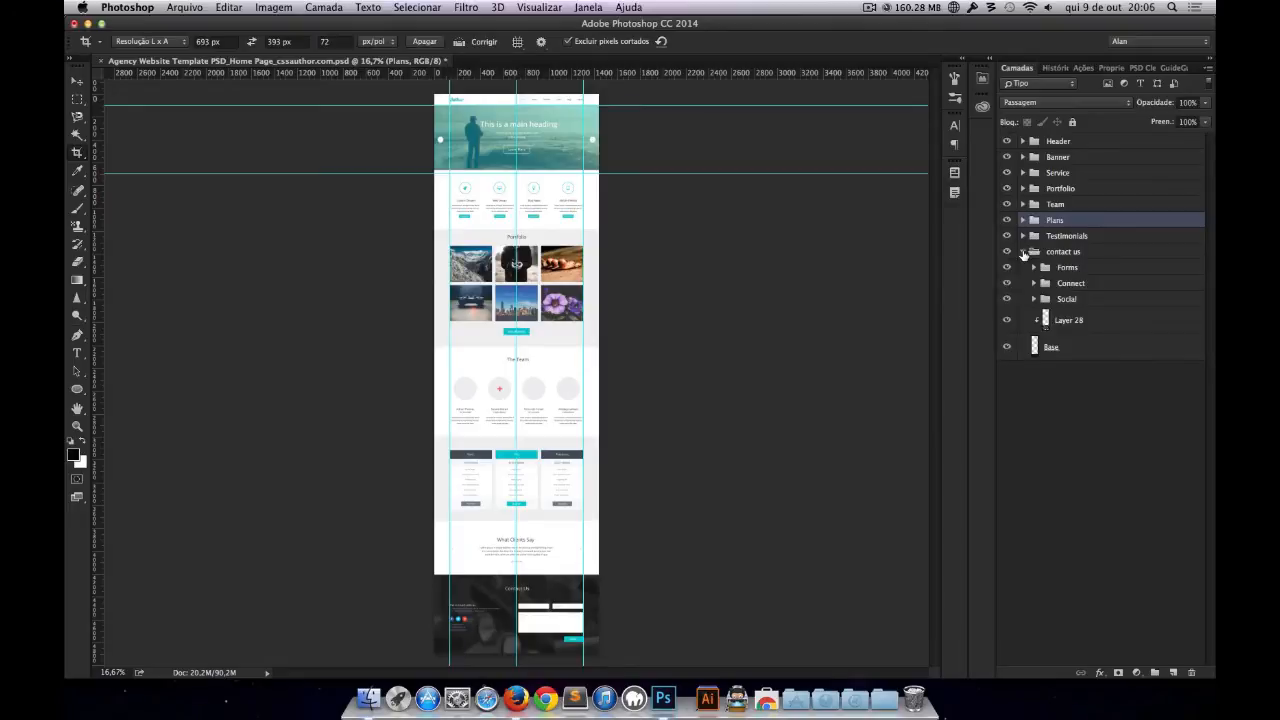
{"action": "left_click", "coordinate": [1022, 251]}
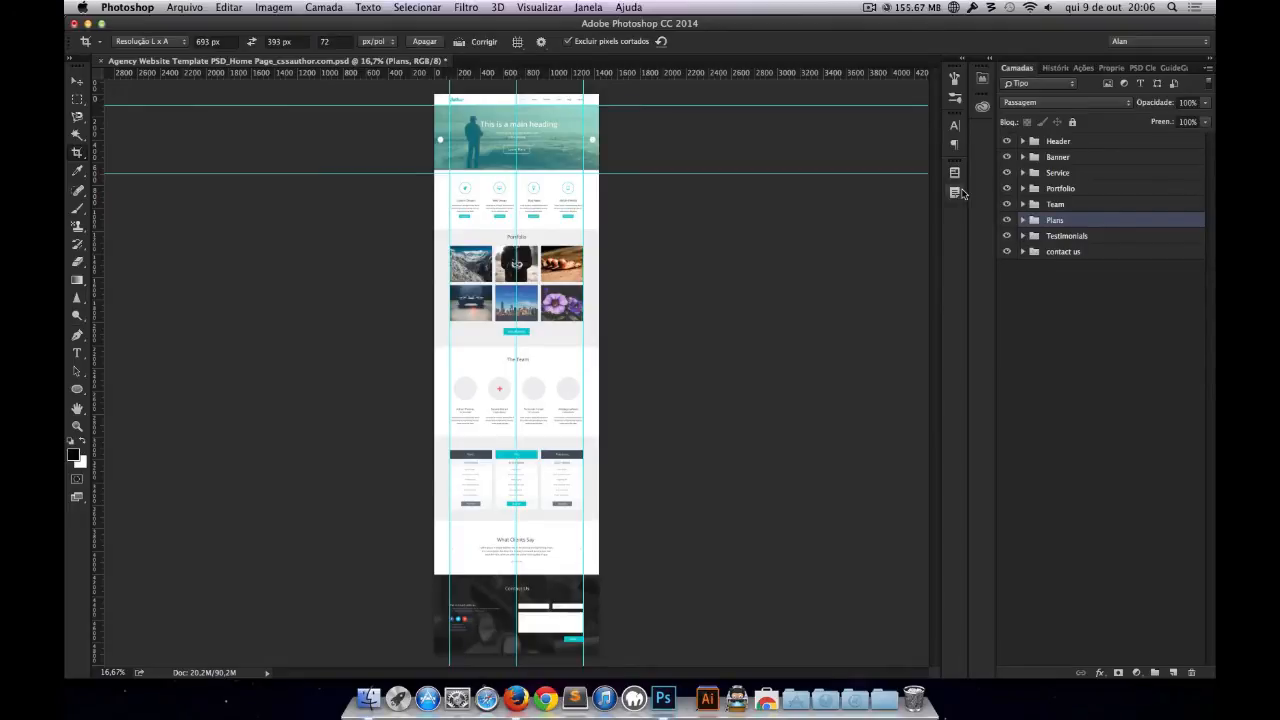
{"action": "key", "text": "super+space"}
{"action": "left_click_drag", "start_coordinate": [498, 98], "coordinate": [794, 157]}
{"action": "left_click", "coordinate": [1022, 141]}
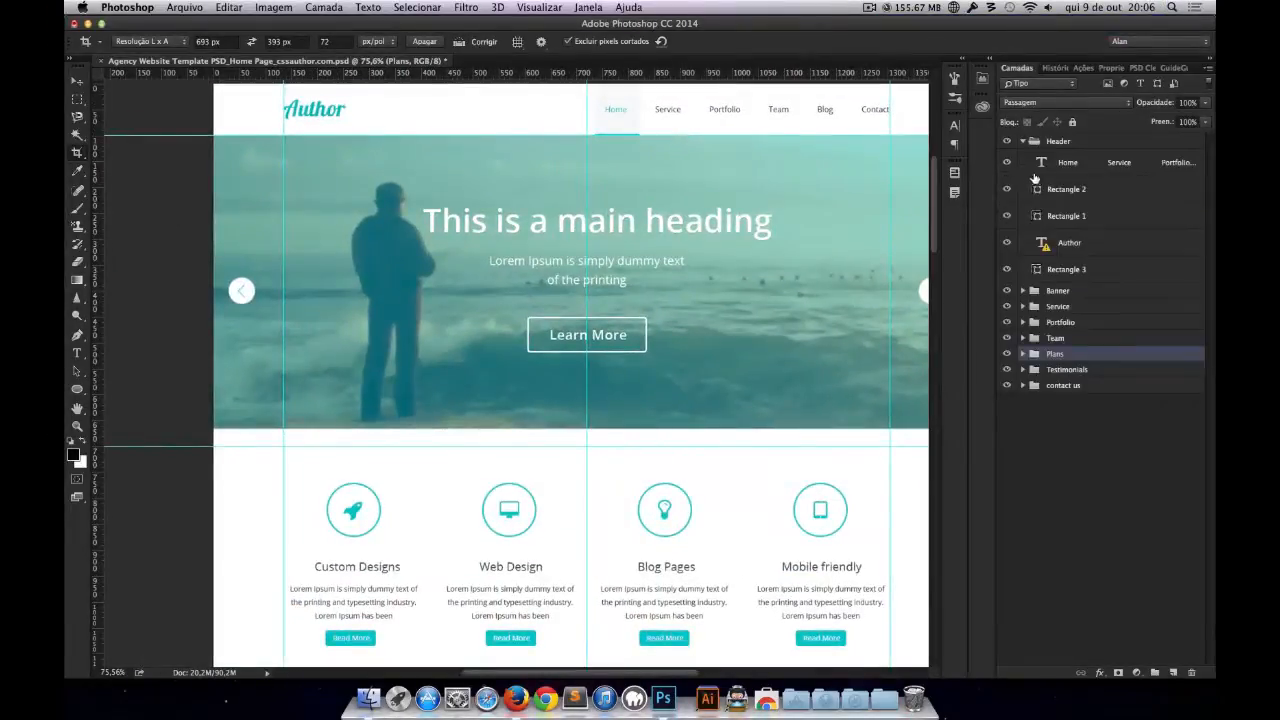
{"action": "left_click", "coordinate": [1006, 163]}
{"action": "left_click", "coordinate": [1006, 163]}
{"action": "right_click", "coordinate": [1006, 245]}
{"action": "left_click", "coordinate": [1005, 244]}
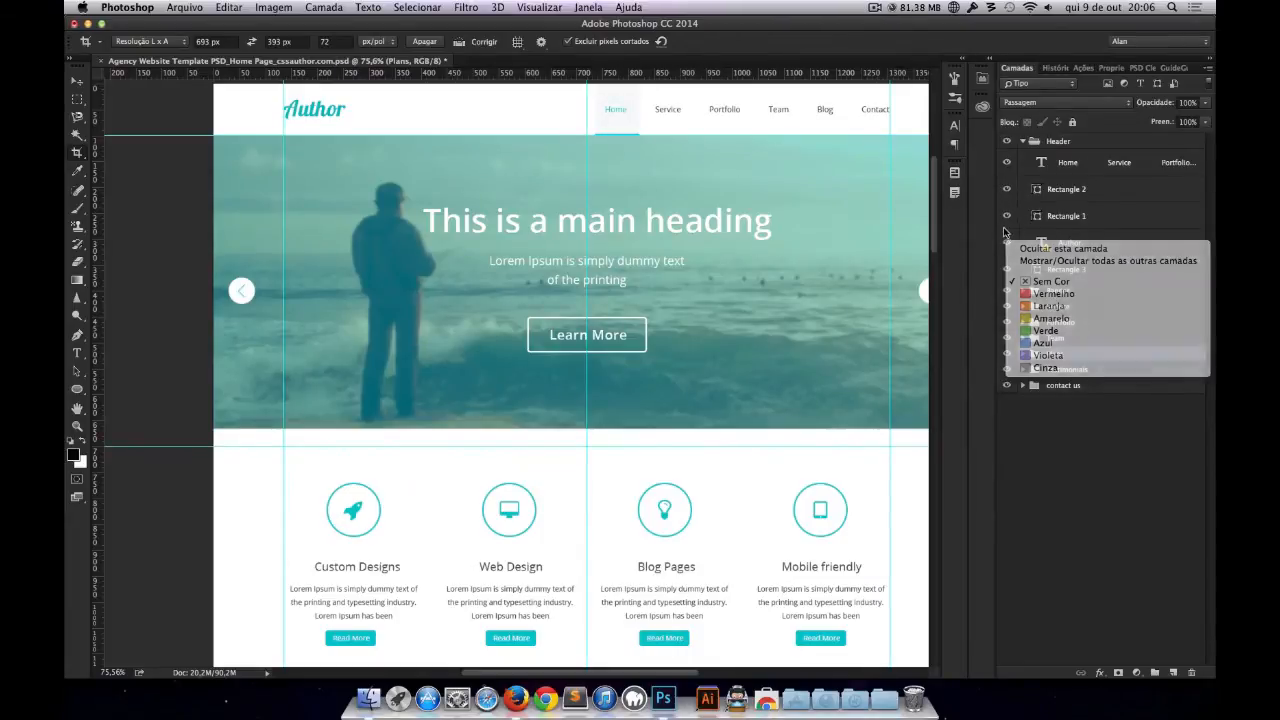
{"action": "left_click", "coordinate": [1008, 244]}
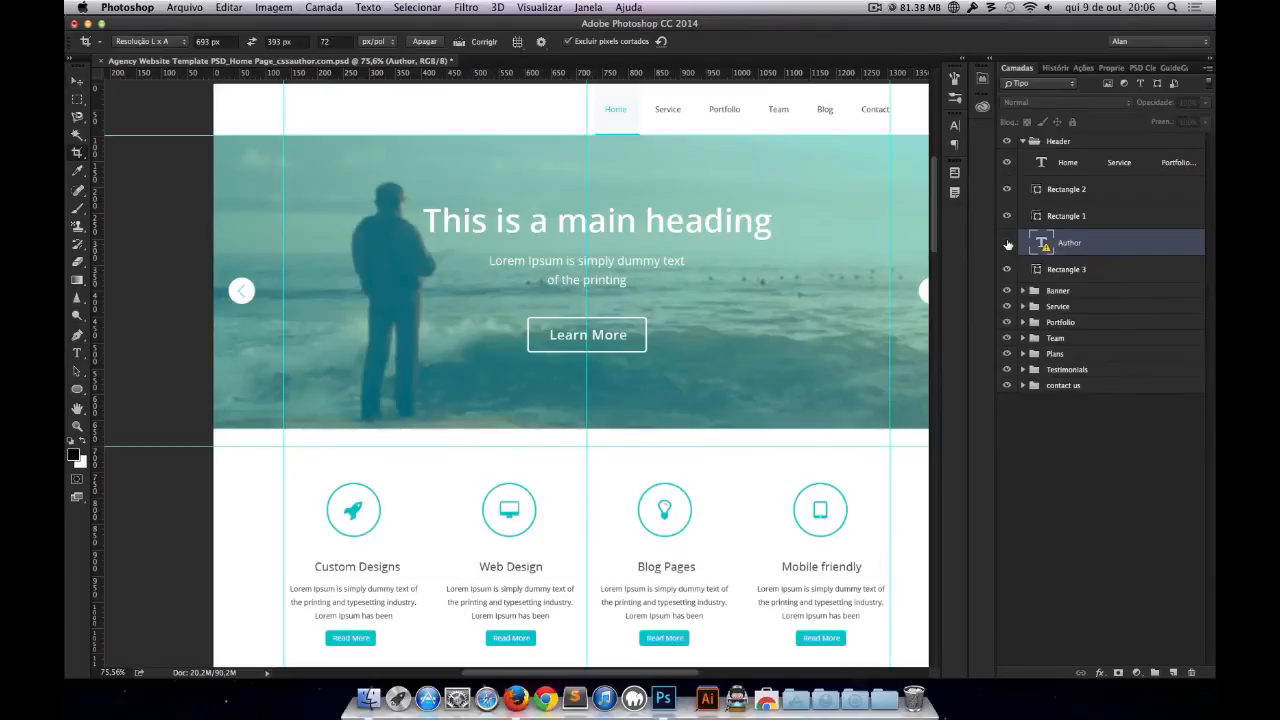
{"action": "left_click", "coordinate": [1007, 243]}
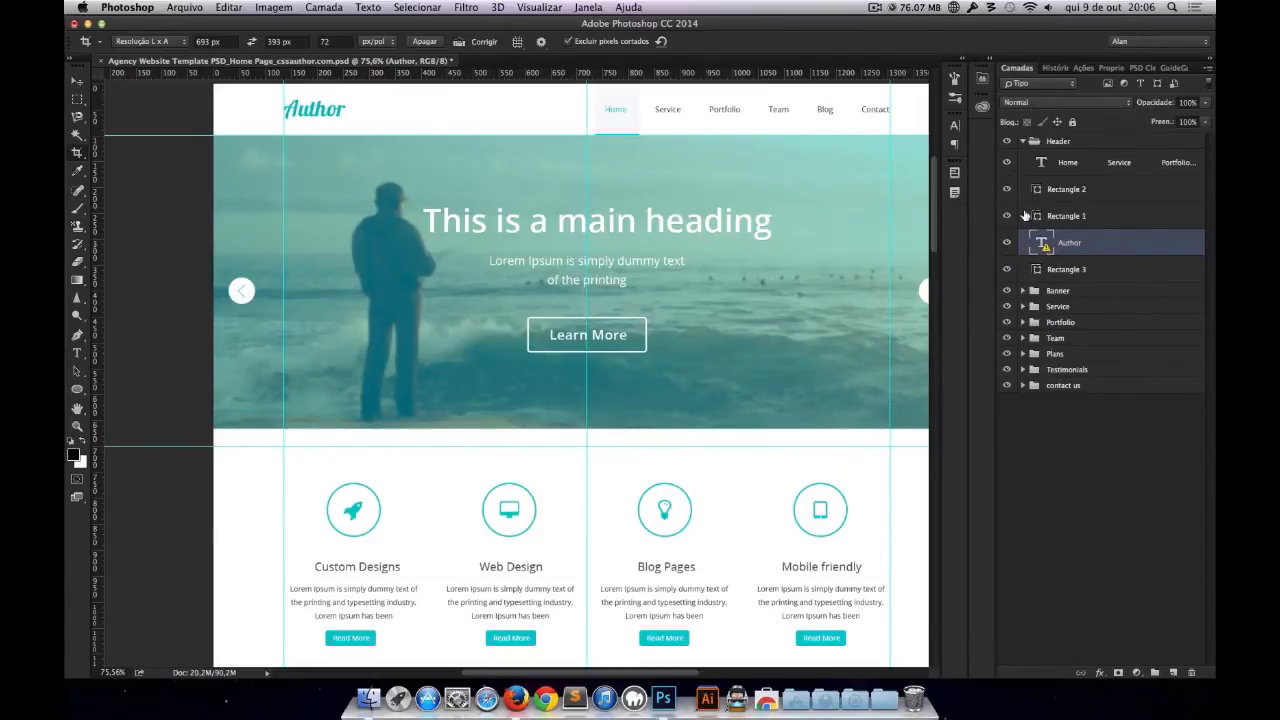
{"action": "key", "text": "super+plus"}
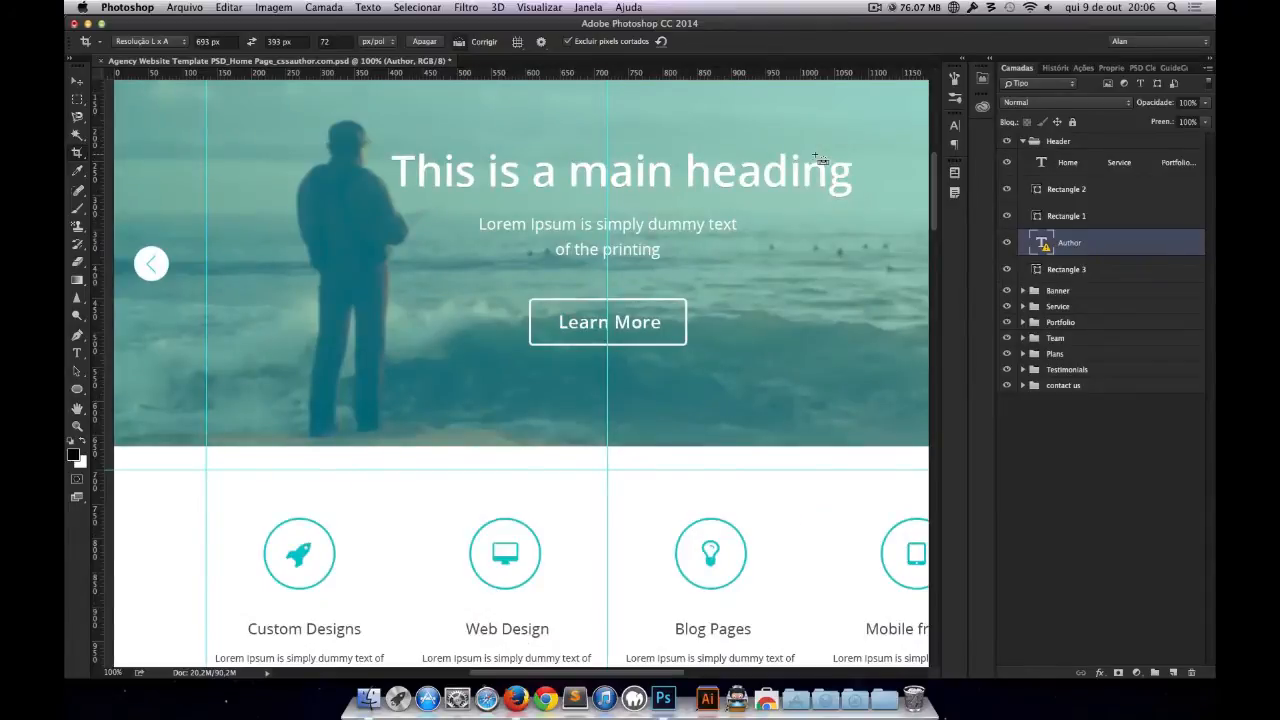
{"action": "key", "text": "super+0"}
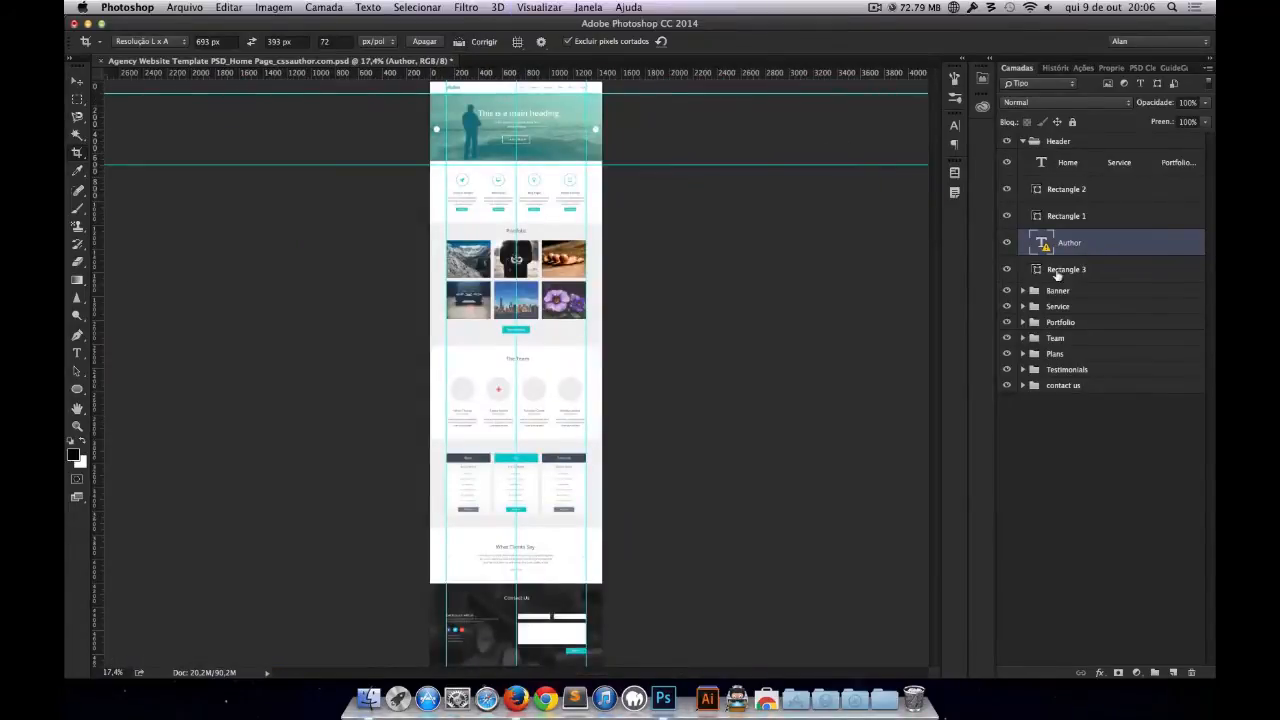
{"action": "left_click", "coordinate": [1021, 142]}
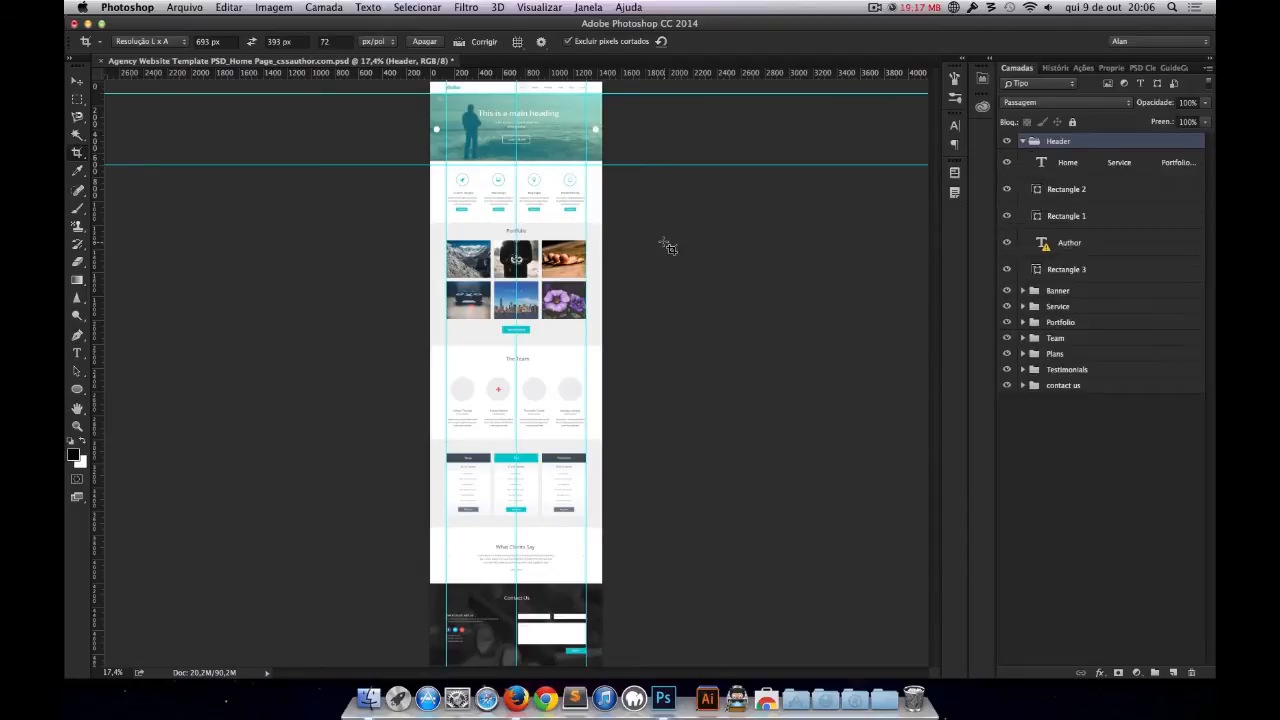
Step: Create a new 1040 × 1280 px document at 72 pixels/inch and add a layer group named Topo
{"action": "key", "text": "super+n"}
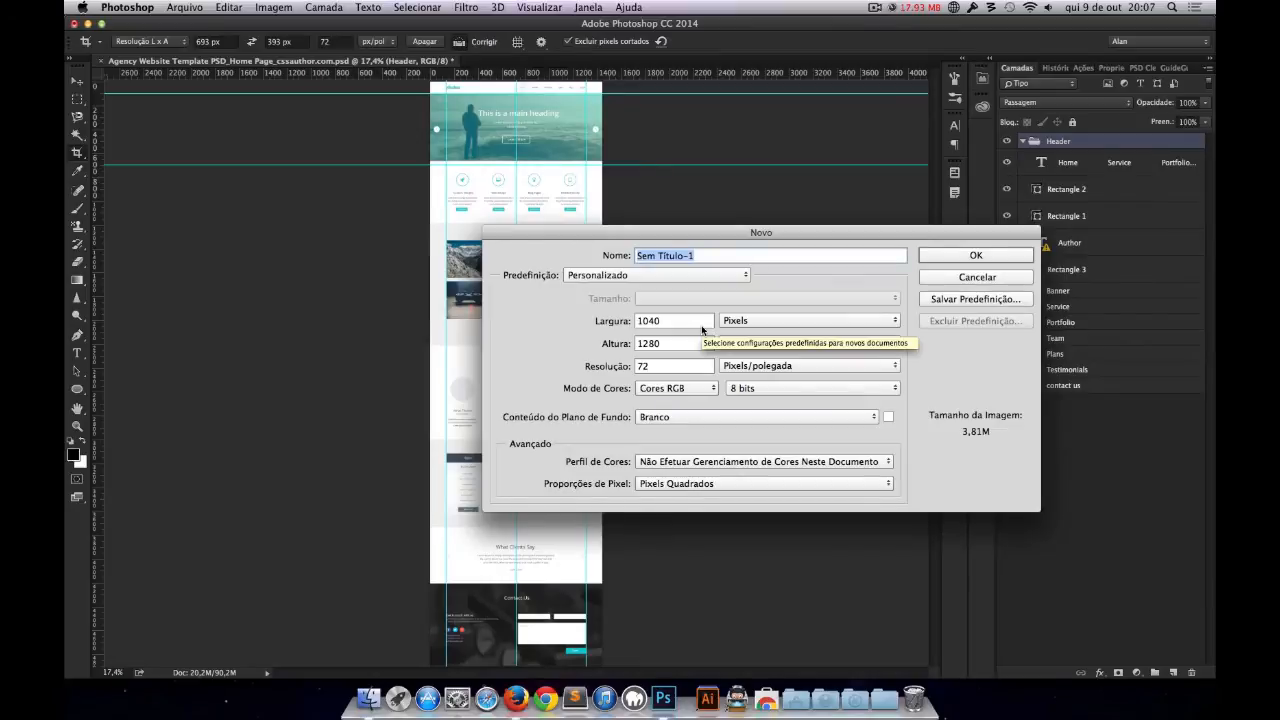
{"action": "key", "text": "Return"}
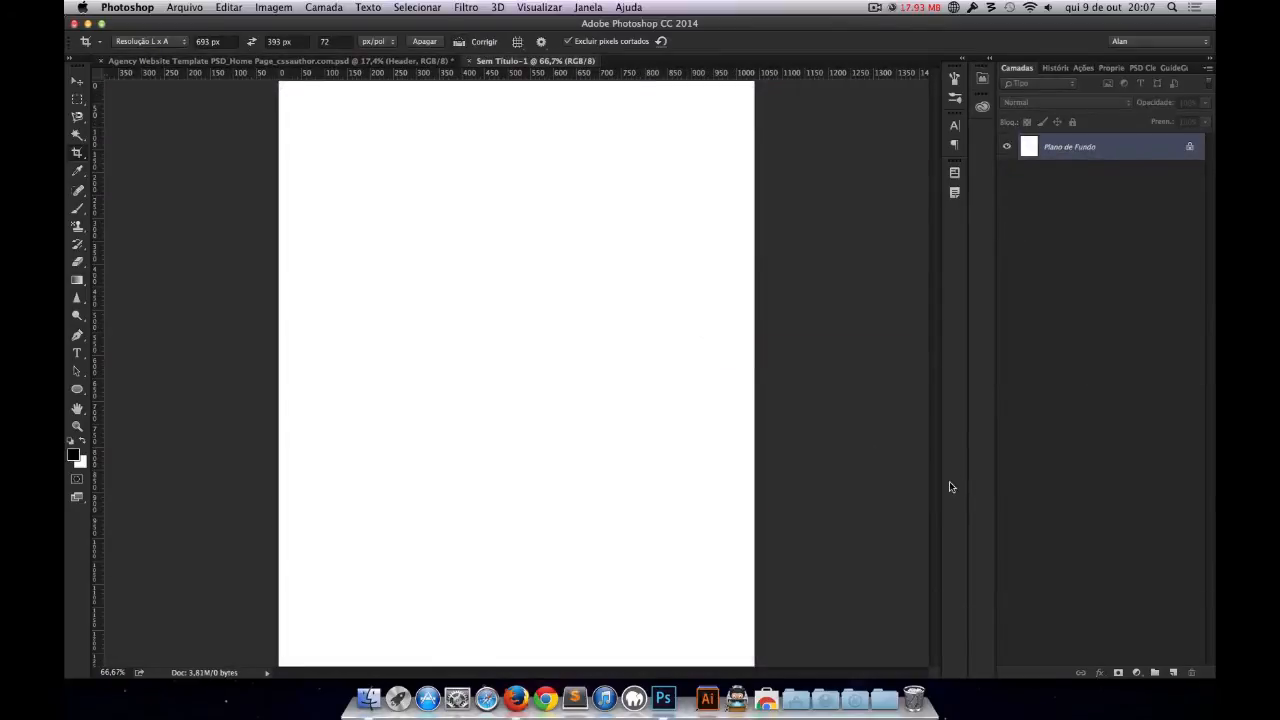
{"action": "left_click", "coordinate": [1155, 672]}
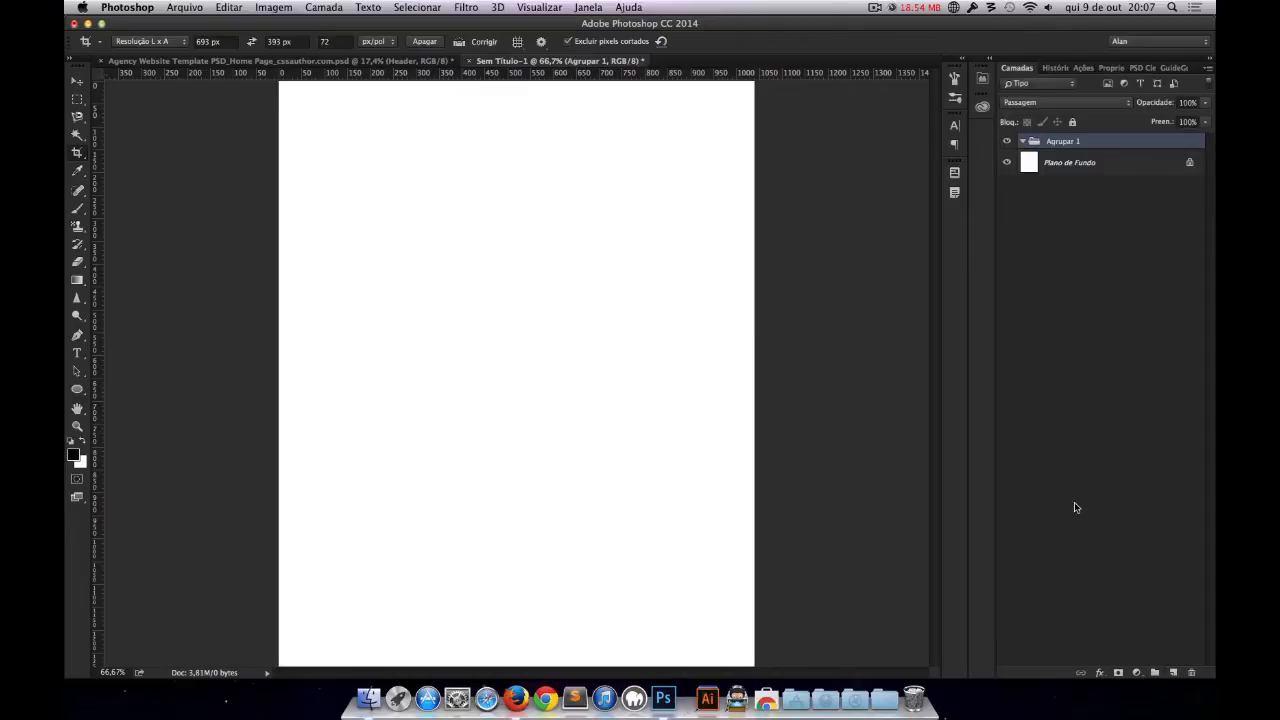
{"action": "double_click", "coordinate": [1069, 143]}
{"action": "type", "text": "Topo"}
{"action": "key", "text": "Return"}
Step: Rename the Topo layer group as Topo / Cabeçalho / Header
{"action": "double_click", "coordinate": [1058, 143]}
{"action": "type", "text": "/ Cabeçal"}
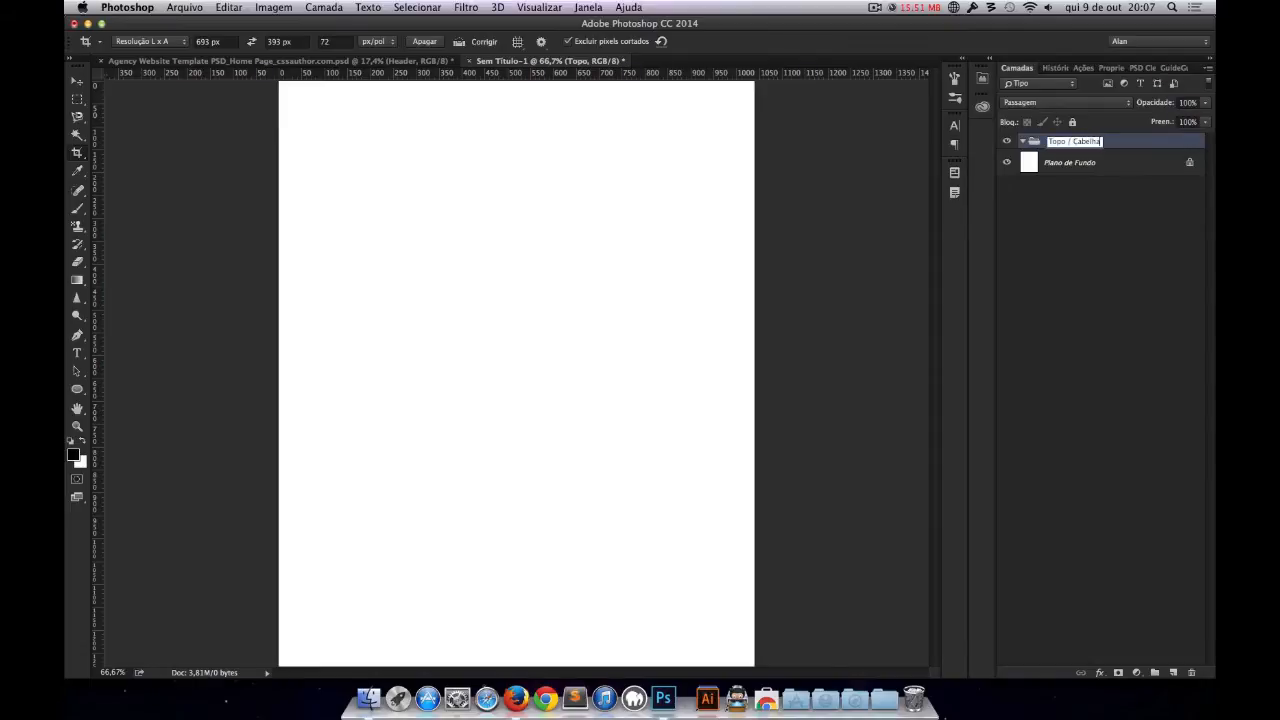
{"action": "key", "text": "BackSpace"}
{"action": "key", "text": "BackSpace"}
{"action": "type", "text": "calho / Header"}
{"action": "key", "text": "Return"}
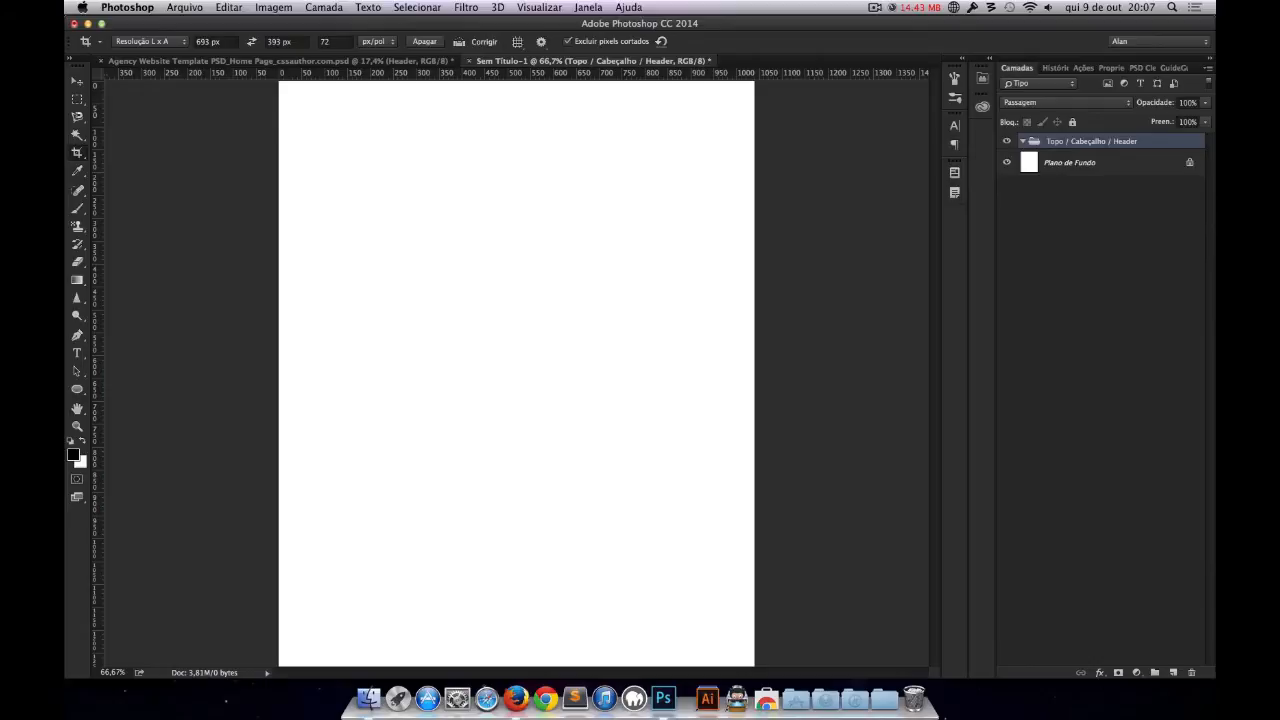
Step: Add a layer group named Rodape / Footer and place it below the Topo / Cabeçalho / Header group
{"action": "left_click", "coordinate": [1022, 144]}
{"action": "left_click", "coordinate": [1155, 672]}
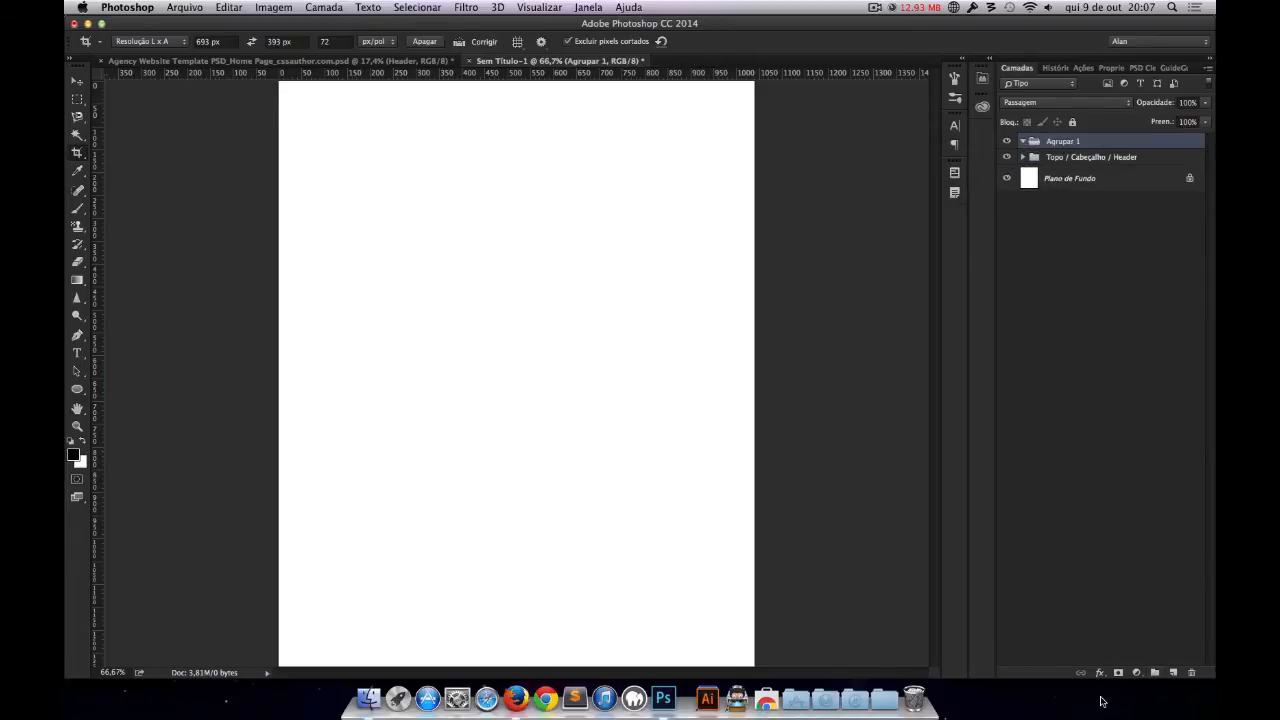
{"action": "double_click", "coordinate": [1064, 142]}
{"action": "type", "text": "Rodape / Footer"}
{"action": "key", "text": "Return"}
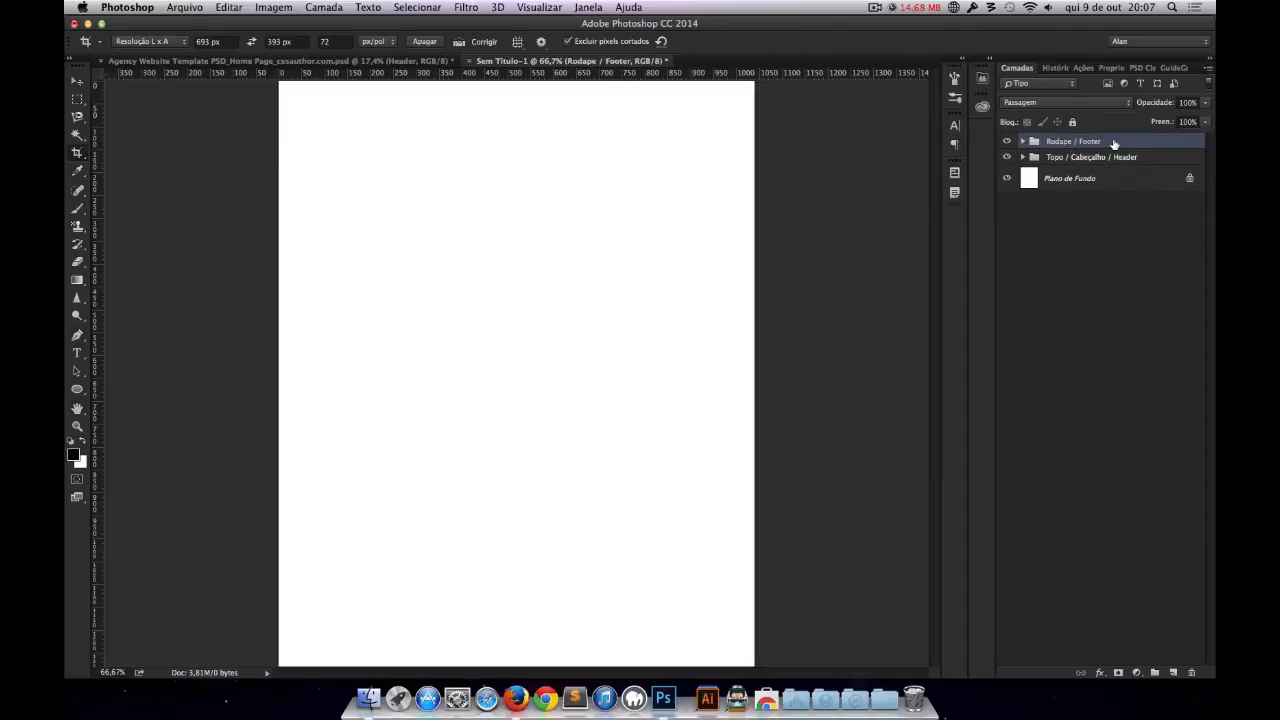
{"action": "left_click_drag", "start_coordinate": [1098, 145], "coordinate": [1088, 166]}
Step: Add a layer group named Slider / Banner between the header and footer groups, and collapse it
{"action": "right_click", "coordinate": [1082, 212]}
{"action": "left_click", "coordinate": [1124, 198]}
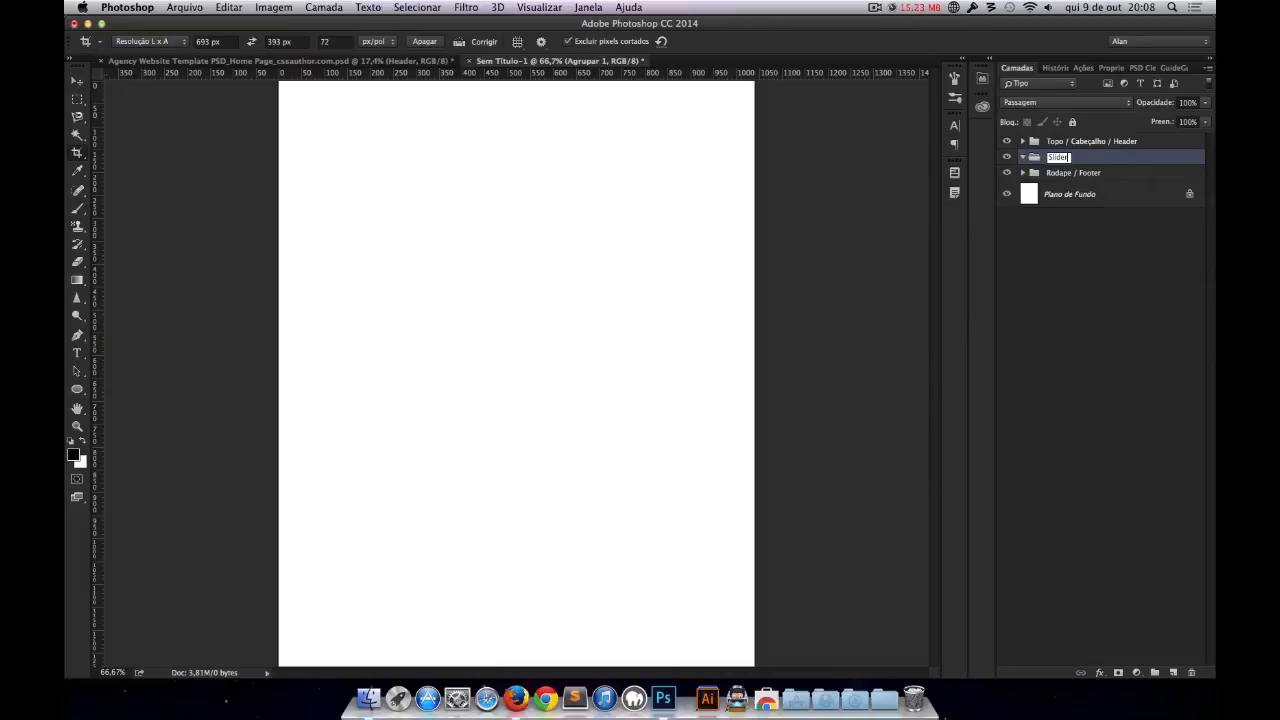
{"action": "type", "text": "/ Banner"}
{"action": "key", "text": "Return"}
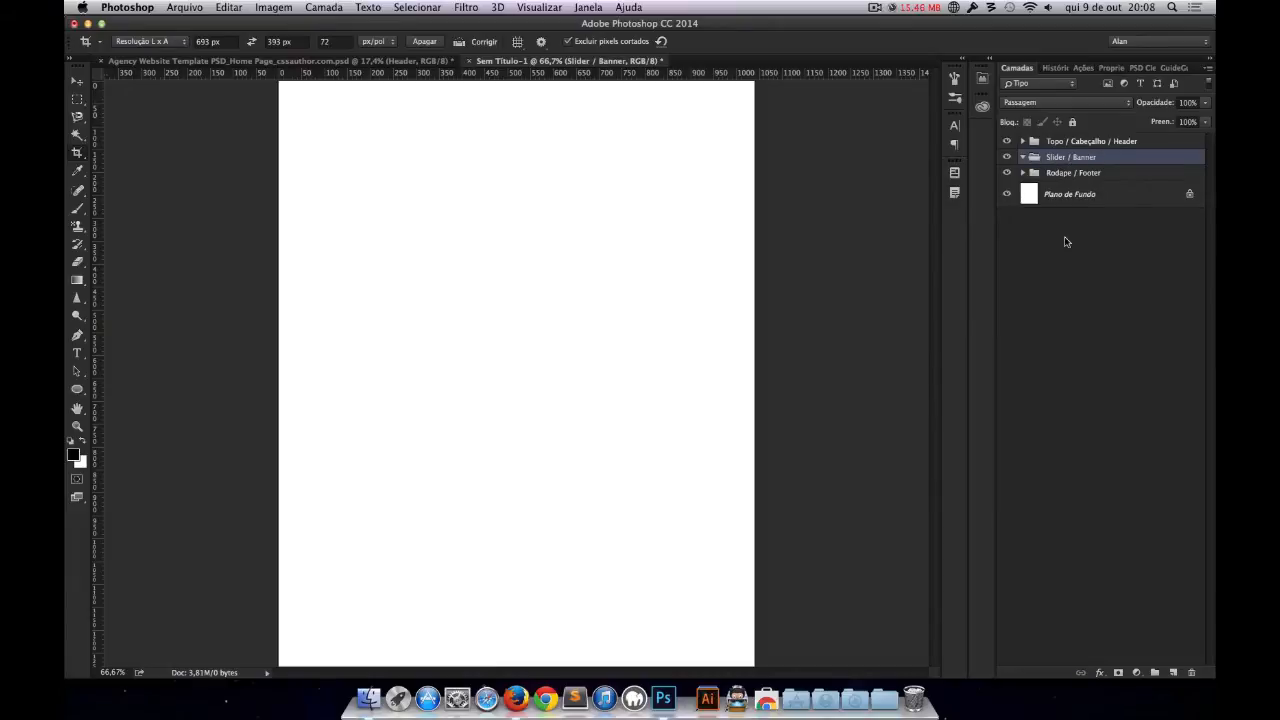
{"action": "left_click", "coordinate": [1022, 157]}
Step: Add a layer group named Serviços / Services directly above the Rodape / Footer group, and collapse it
{"action": "left_click", "coordinate": [1069, 181]}
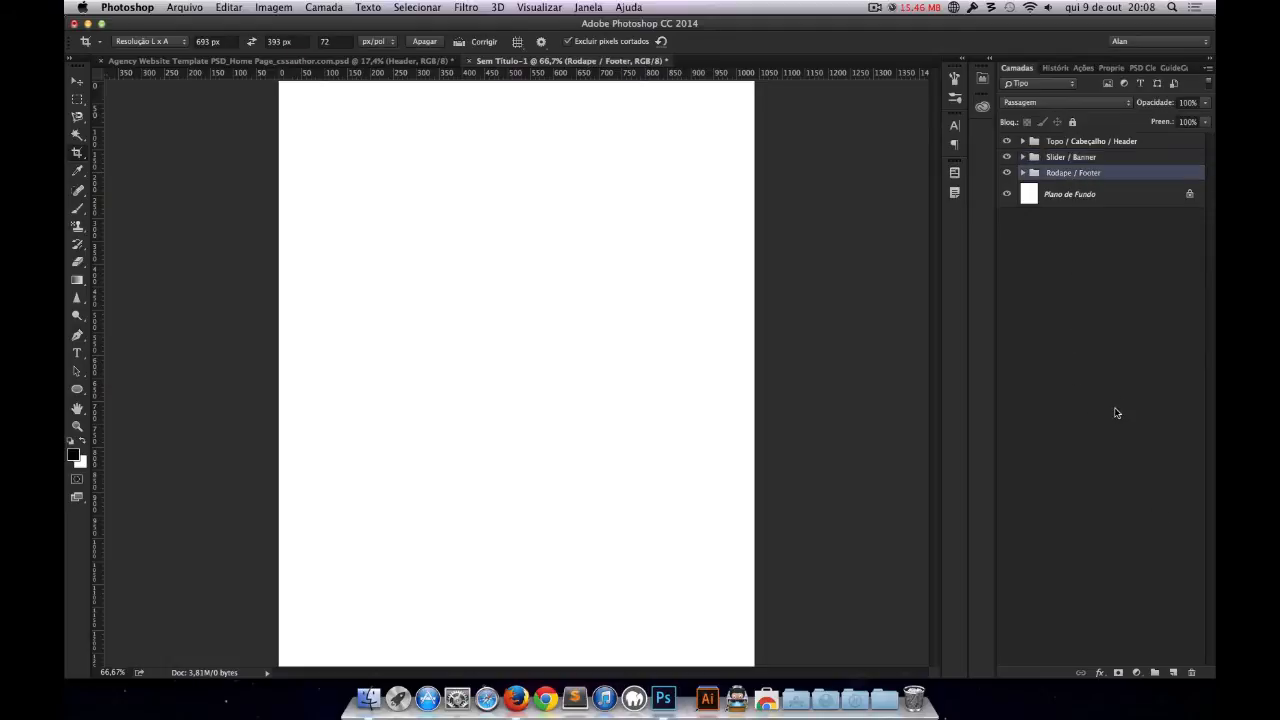
{"action": "left_click", "coordinate": [1155, 672]}
{"action": "double_click", "coordinate": [1064, 176]}
{"action": "type", "text": "Serviços / Service"}
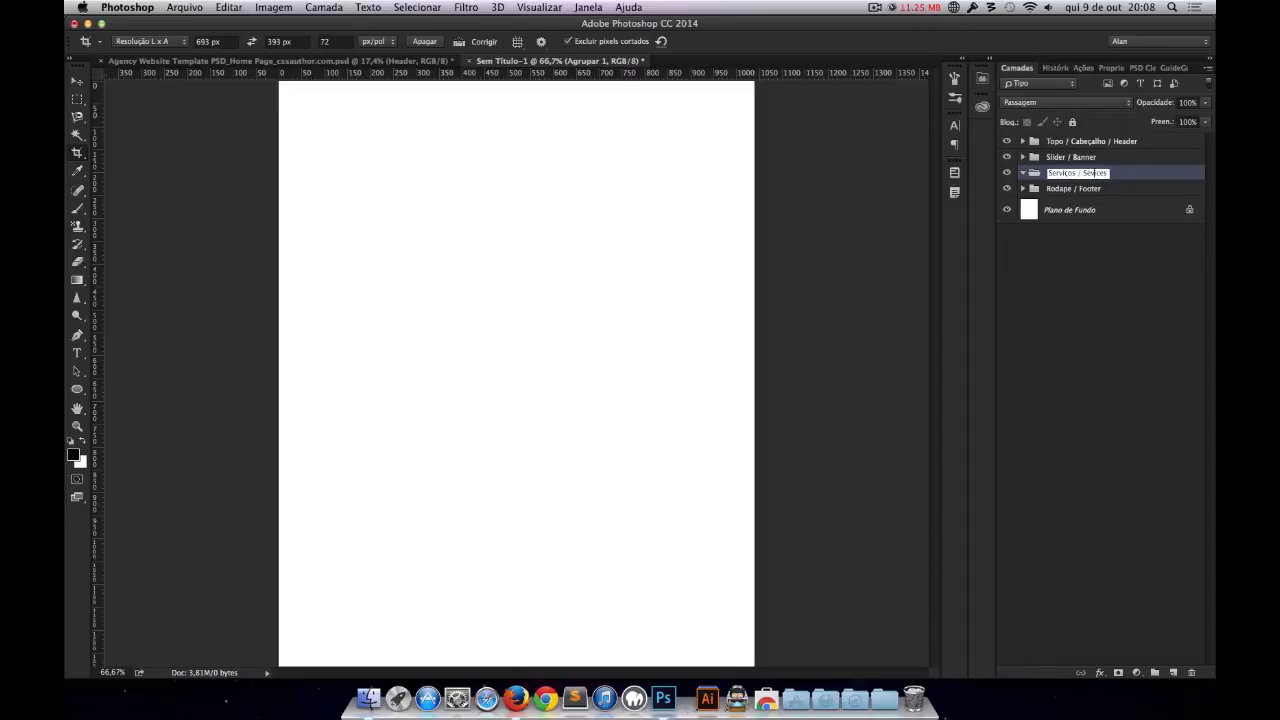
{"action": "type", "text": "s"}
{"action": "key", "text": "Return"}
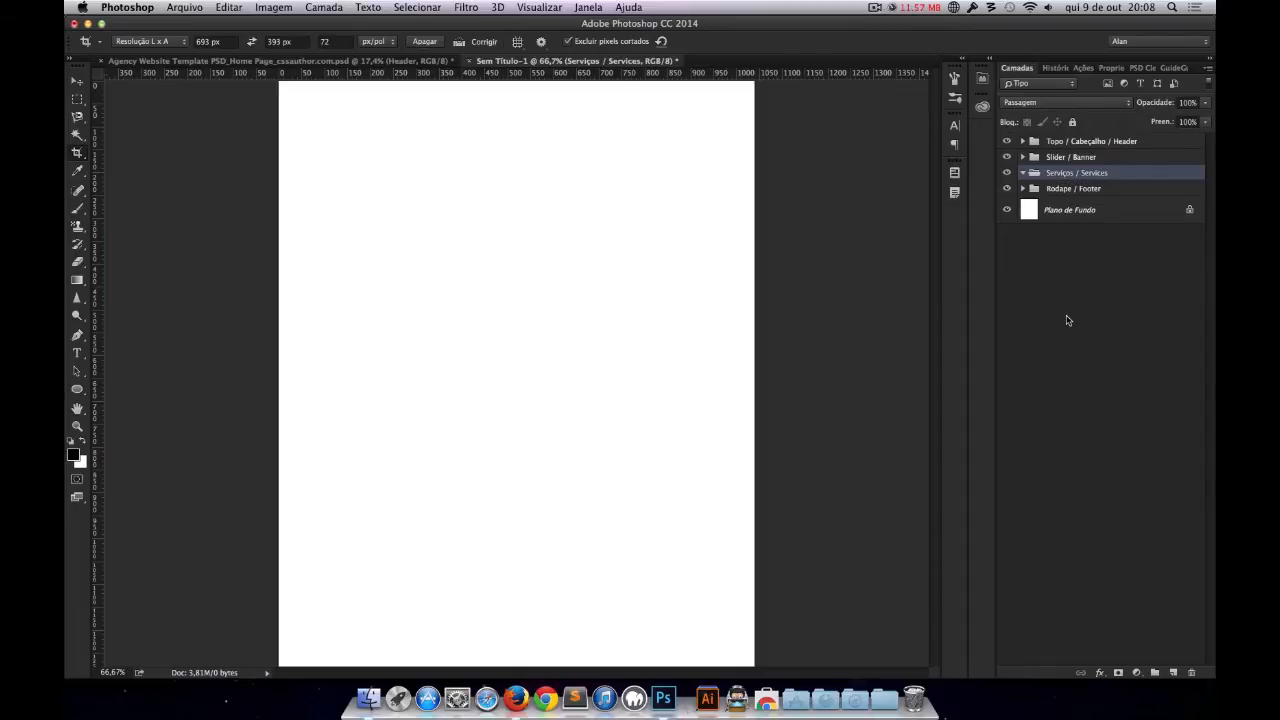
{"action": "left_click", "coordinate": [1022, 173]}
Step: Add a layer group named Portifolio directly above the Rodape / Footer group
{"action": "left_click", "coordinate": [1077, 189]}
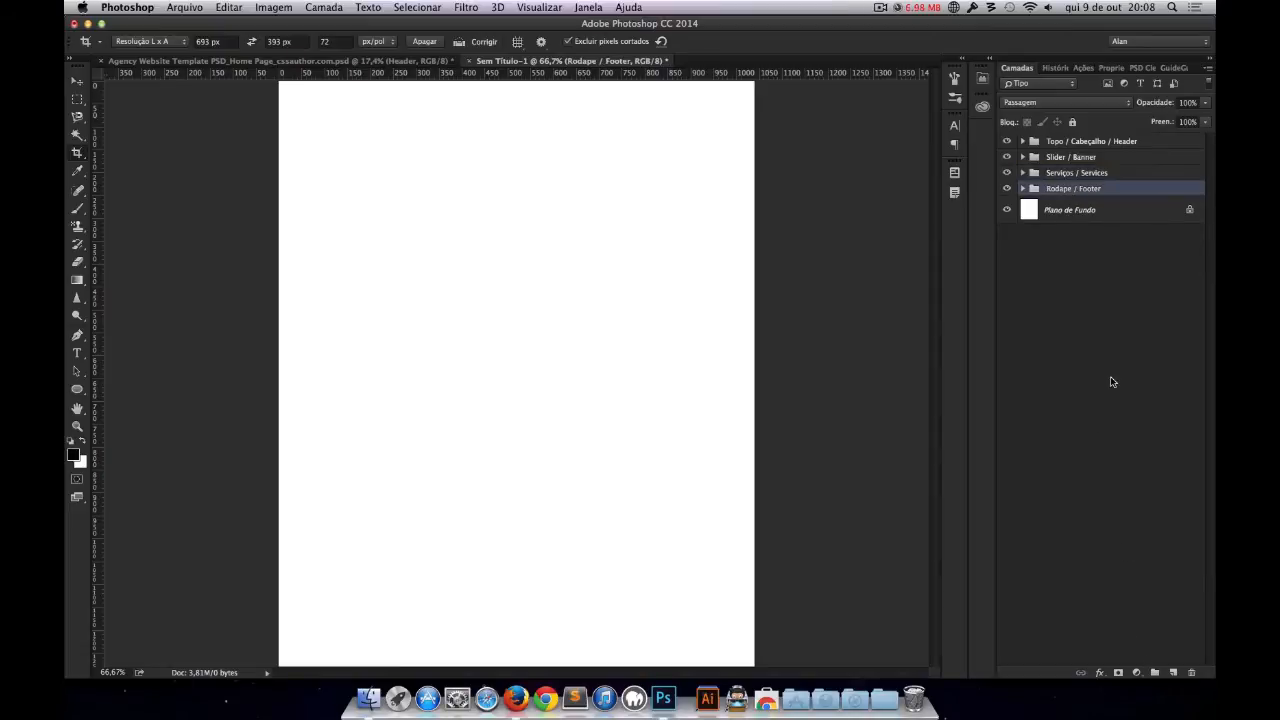
{"action": "left_click", "coordinate": [1155, 672]}
{"action": "double_click", "coordinate": [1063, 188]}
{"action": "type", "text": "Portfolio"}
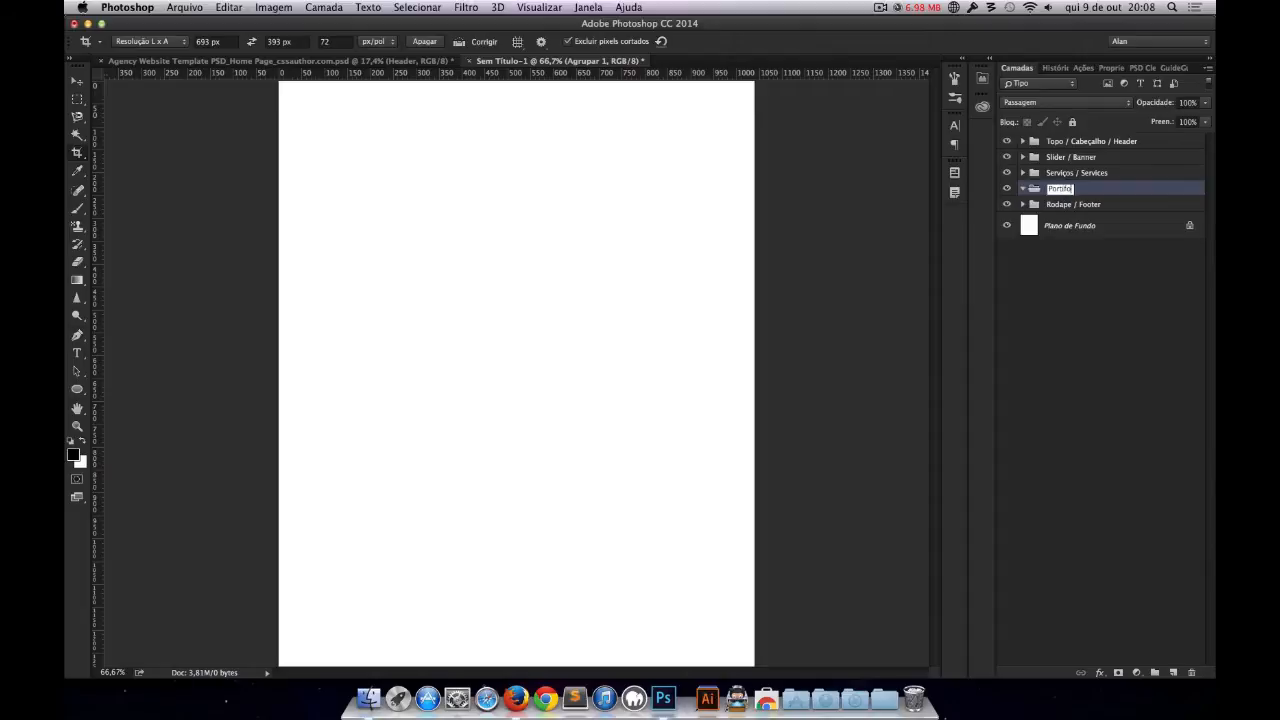
{"action": "key", "text": "Return"}
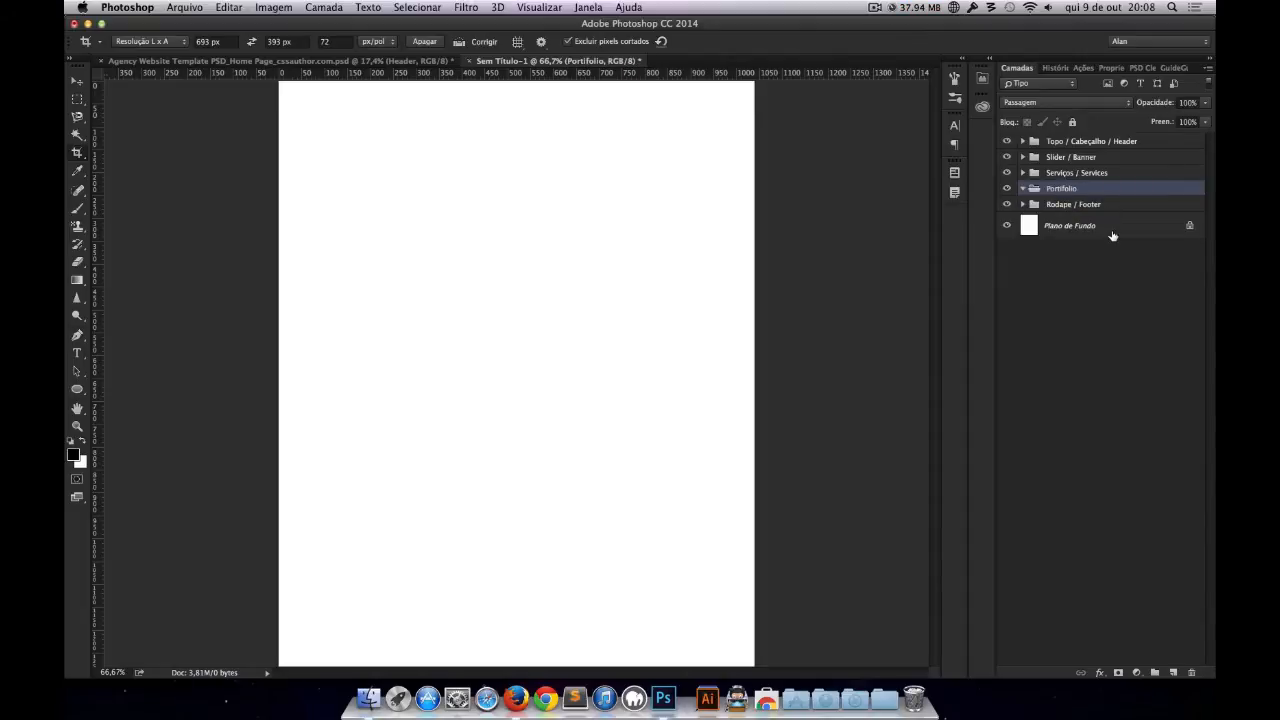
Step: Add a layer group named Equipe / Team above the Portifolio group
{"action": "left_click", "coordinate": [1155, 674]}
{"action": "double_click", "coordinate": [1062, 189]}
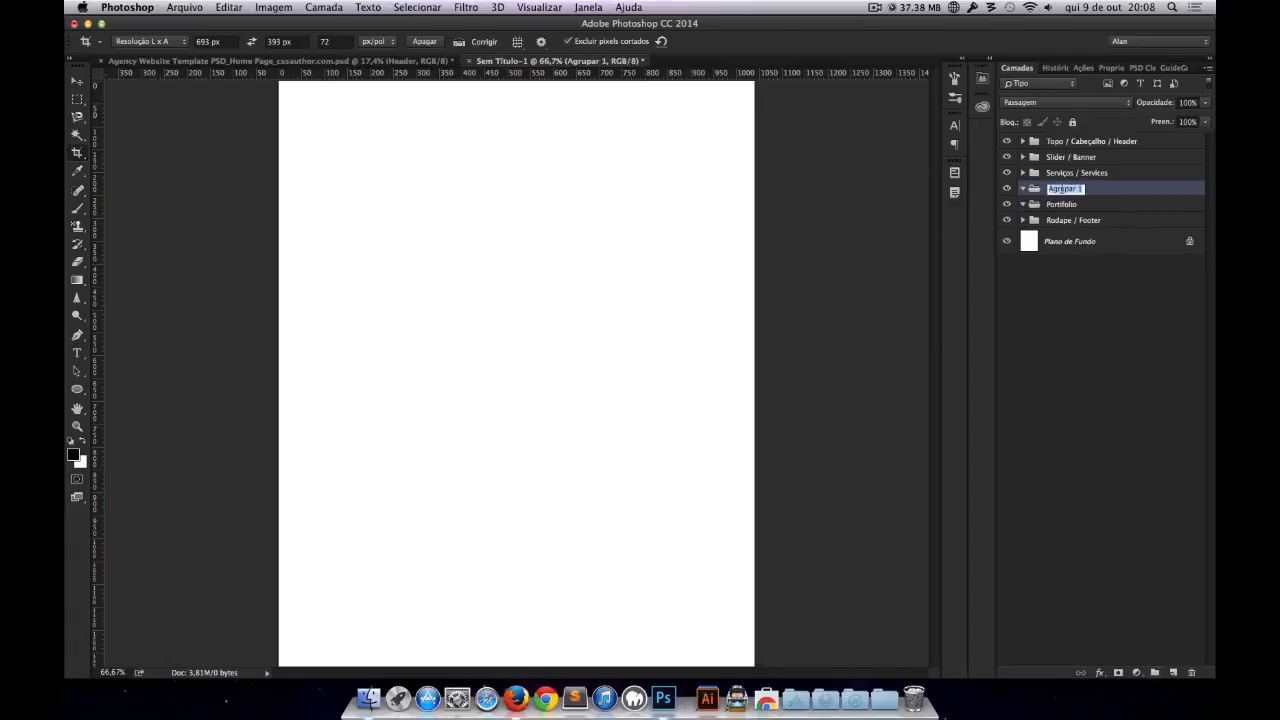
{"action": "type", "text": "Equipe / Team"}
{"action": "key", "text": "Return"}
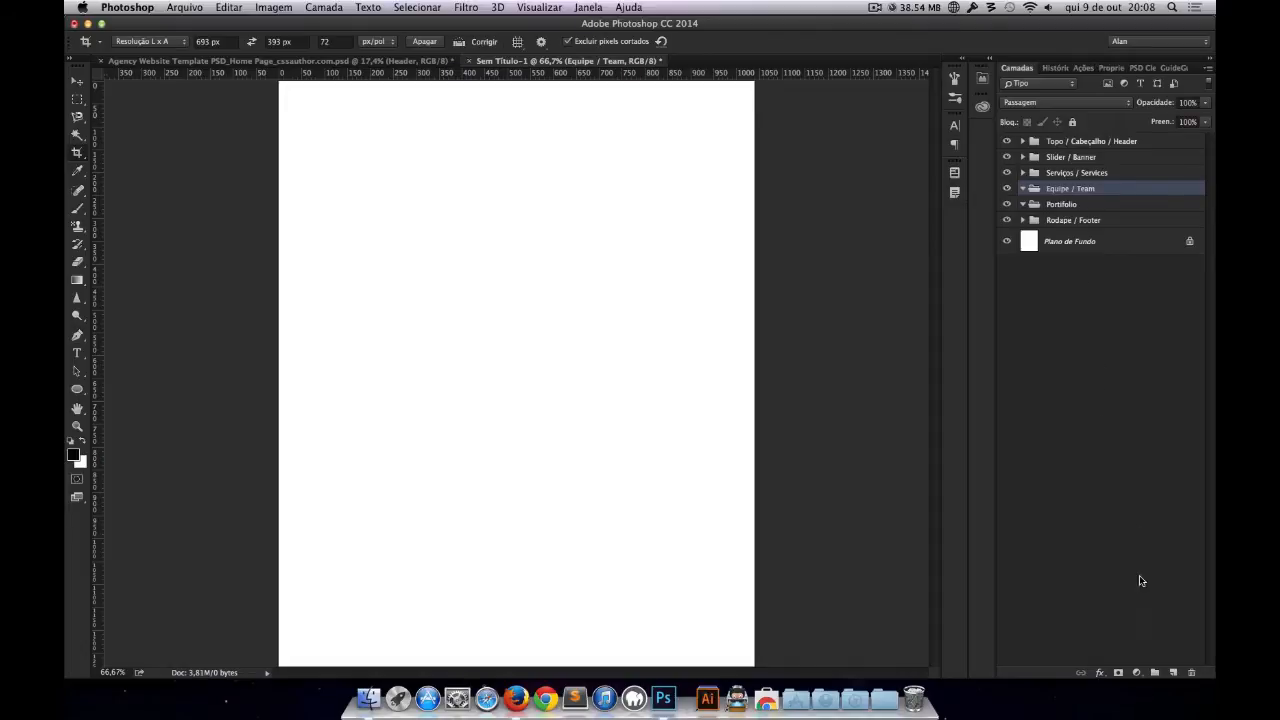
Step: Add a layer group named Contato and reorder the groups so it sits between Portifolio and Rodape / Footer
{"action": "left_click", "coordinate": [1155, 672]}
{"action": "double_click", "coordinate": [1063, 189]}
{"action": "type", "text": "Contato"}
{"action": "key", "text": "Return"}
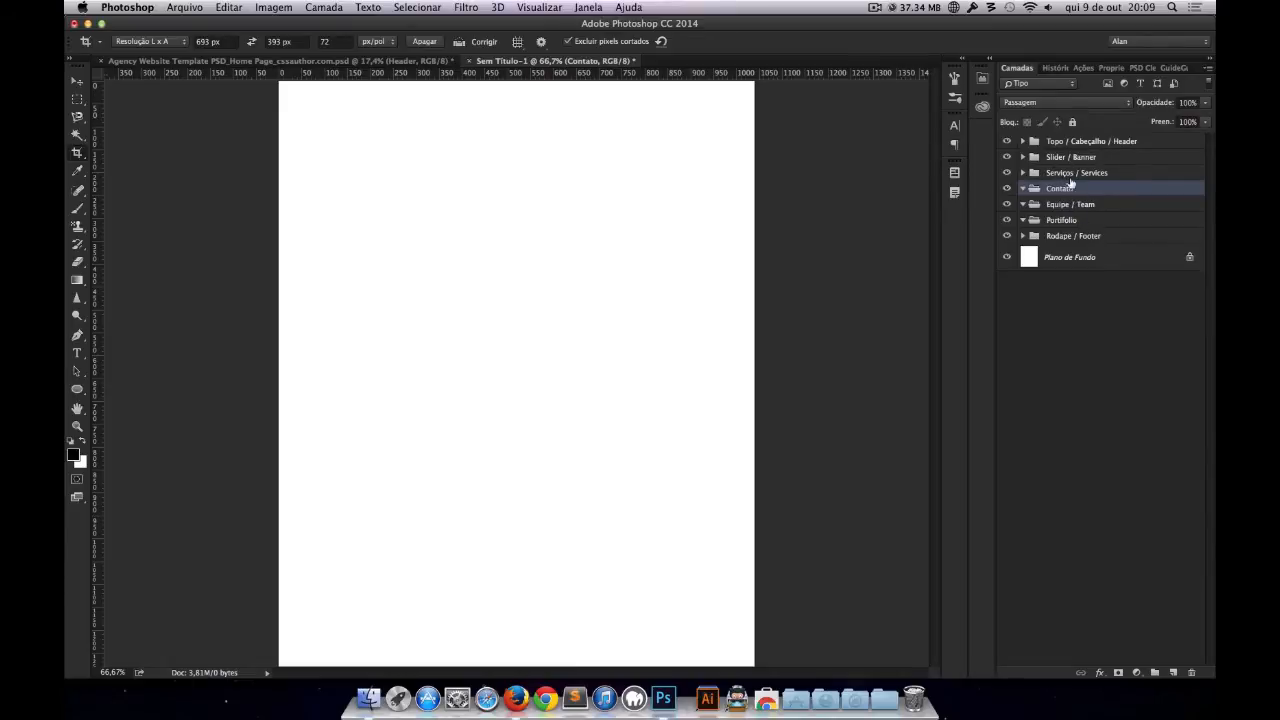
{"action": "mouse_move", "coordinate": [1063, 209]}
{"action": "left_mouse_down"}
{"action": "mouse_move", "coordinate": [1066, 182]}
{"action": "mouse_move", "coordinate": [1066, 197]}
{"action": "left_mouse_up"}
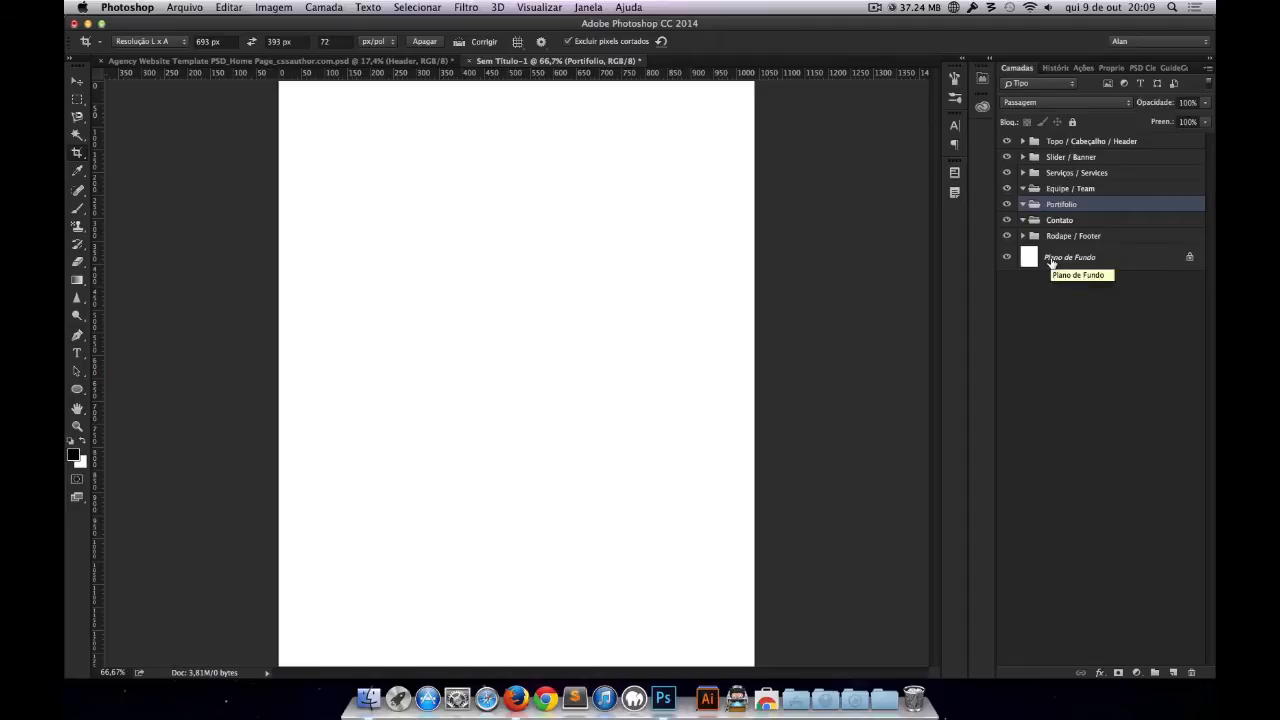
Step: Collapse the Equipe / Team, Portifolio and Contato groups
{"action": "left_click", "coordinate": [1022, 188]}
{"action": "left_click", "coordinate": [1022, 204]}
{"action": "left_click", "coordinate": [1022, 220]}
Step: Add a layer group named Logo and nest it inside the Topo / Cabeçalho / Header group
{"action": "left_click", "coordinate": [1022, 141]}
{"action": "left_click", "coordinate": [1068, 145]}
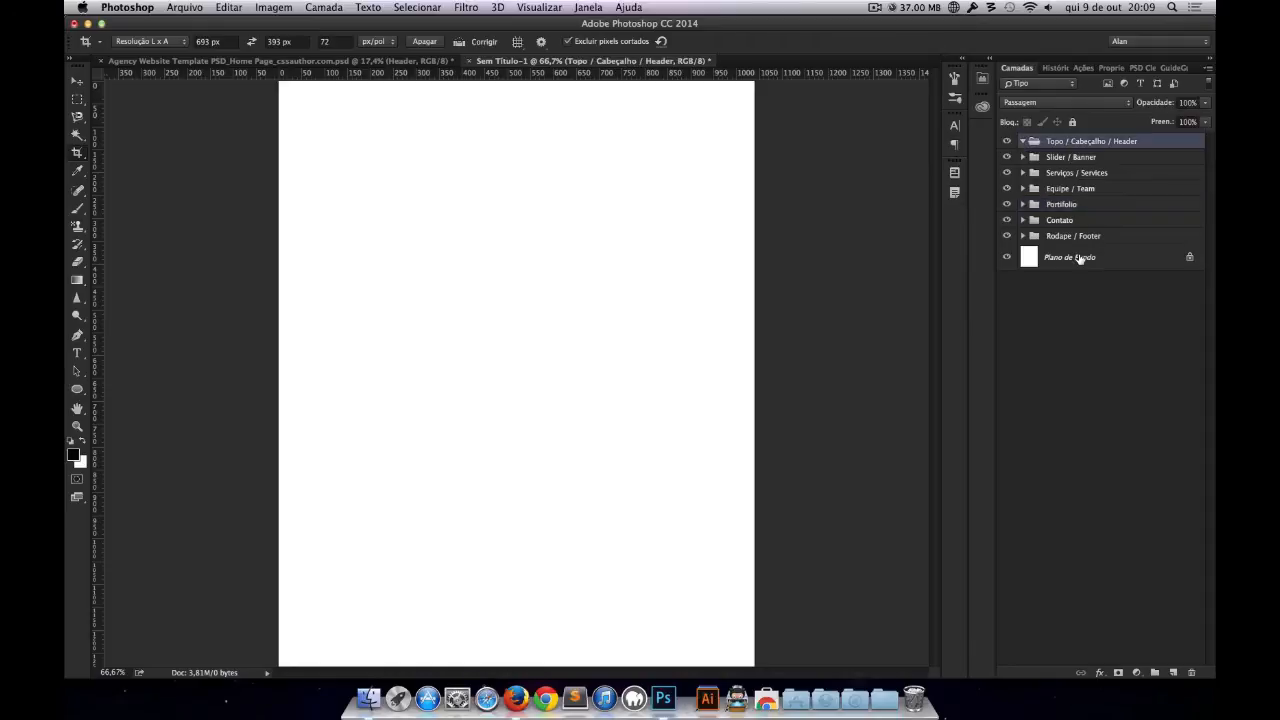
{"action": "left_click", "coordinate": [1155, 672]}
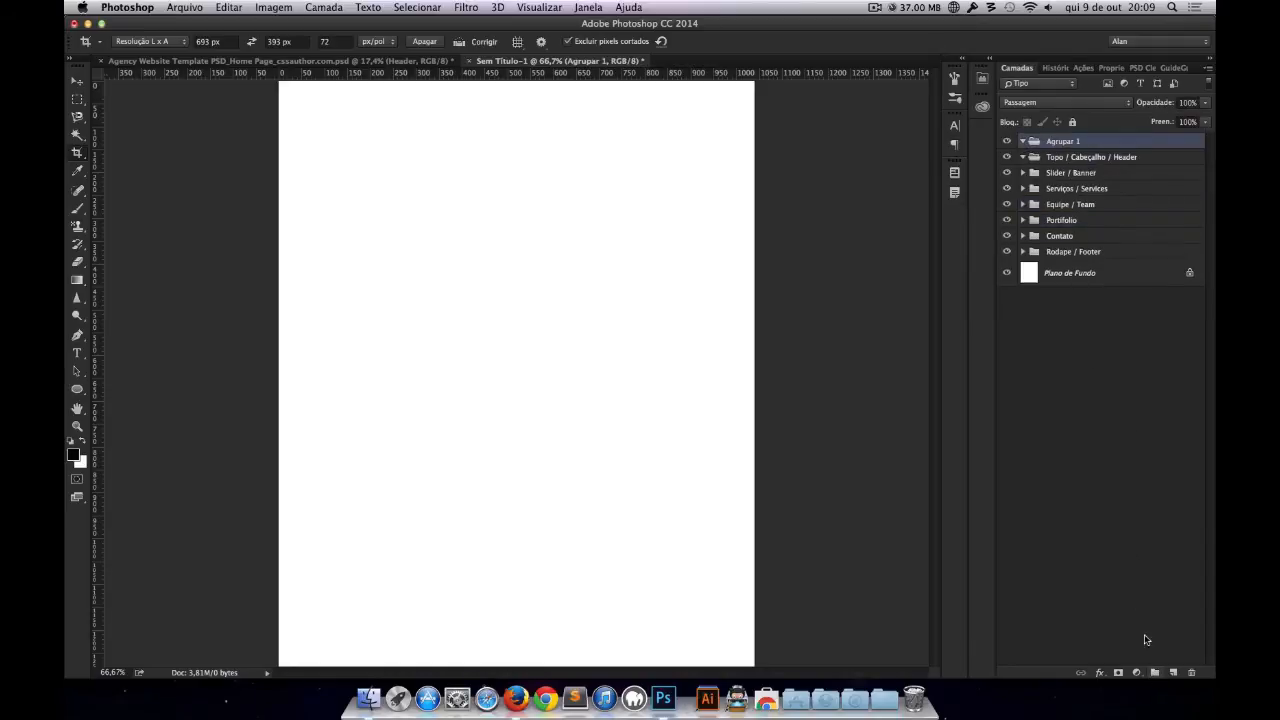
{"action": "double_click", "coordinate": [1066, 143]}
{"action": "type", "text": "Logo"}
{"action": "key", "text": "Return"}
{"action": "left_click_drag", "start_coordinate": [1065, 142], "coordinate": [1063, 165]}
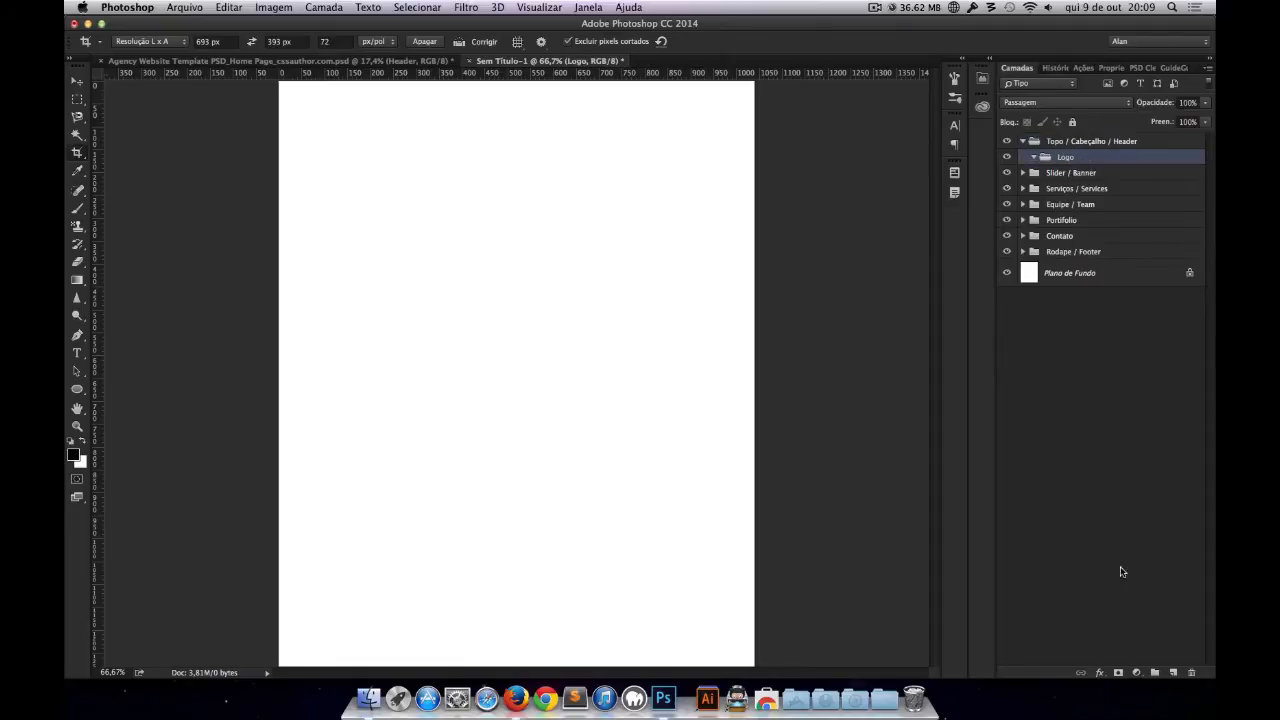
Step: Add a subgroup named Menu / Nav above Logo inside the Topo / Cabeçalho / Header group
{"action": "left_click", "coordinate": [1155, 672]}
{"action": "double_click", "coordinate": [1076, 158]}
{"action": "type", "text": "Menu / Na"}
{"action": "key", "text": "Return"}
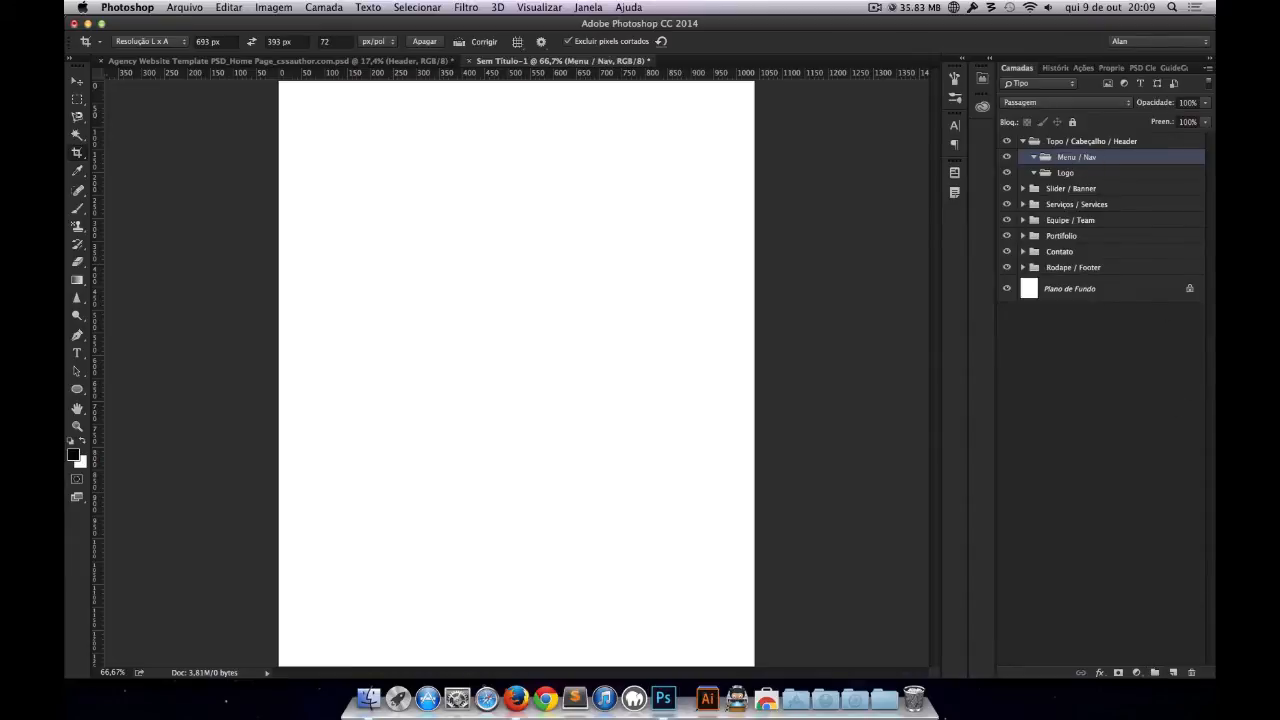
Step: Add a subgroup named Fundo to the Topo / Cabeçalho / Header group and place it below Logo
{"action": "left_click", "coordinate": [1032, 174]}
{"action": "left_click", "coordinate": [1154, 673]}
{"action": "left_click_drag", "start_coordinate": [1078, 160], "coordinate": [1072, 190]}
{"action": "double_click", "coordinate": [1075, 188]}
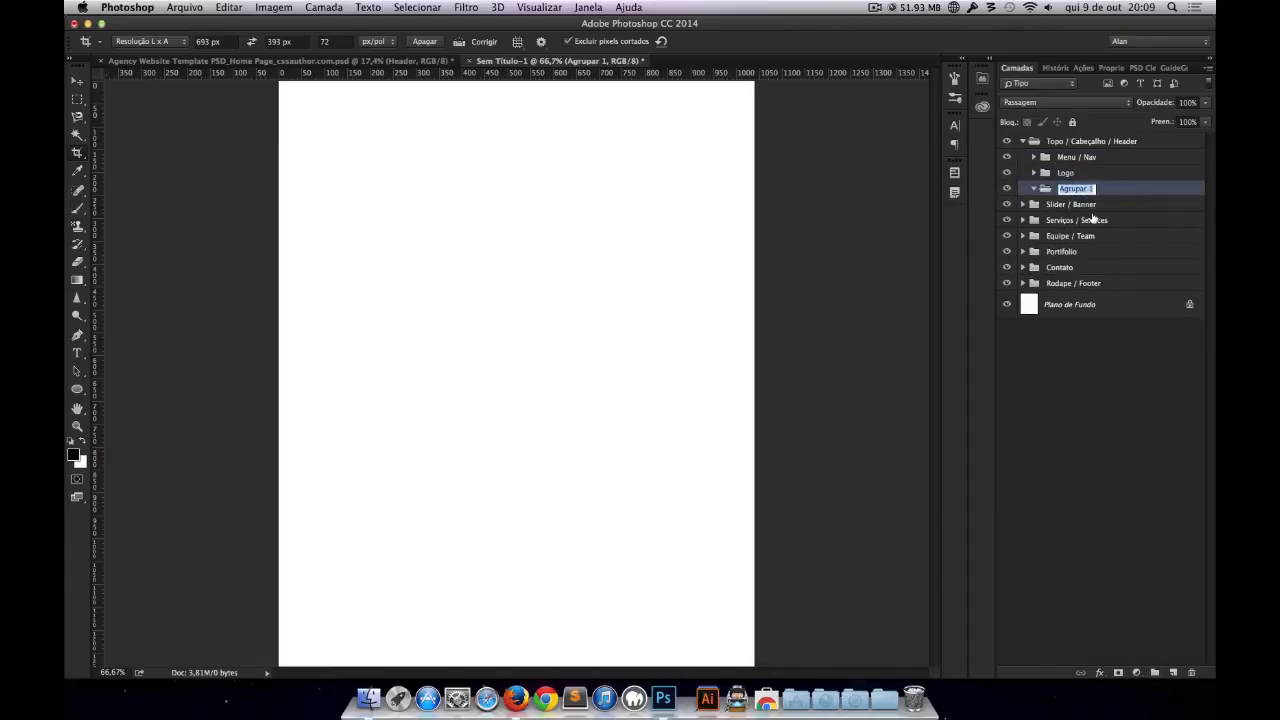
{"action": "type", "text": "Fundo"}
{"action": "key", "text": "Return"}
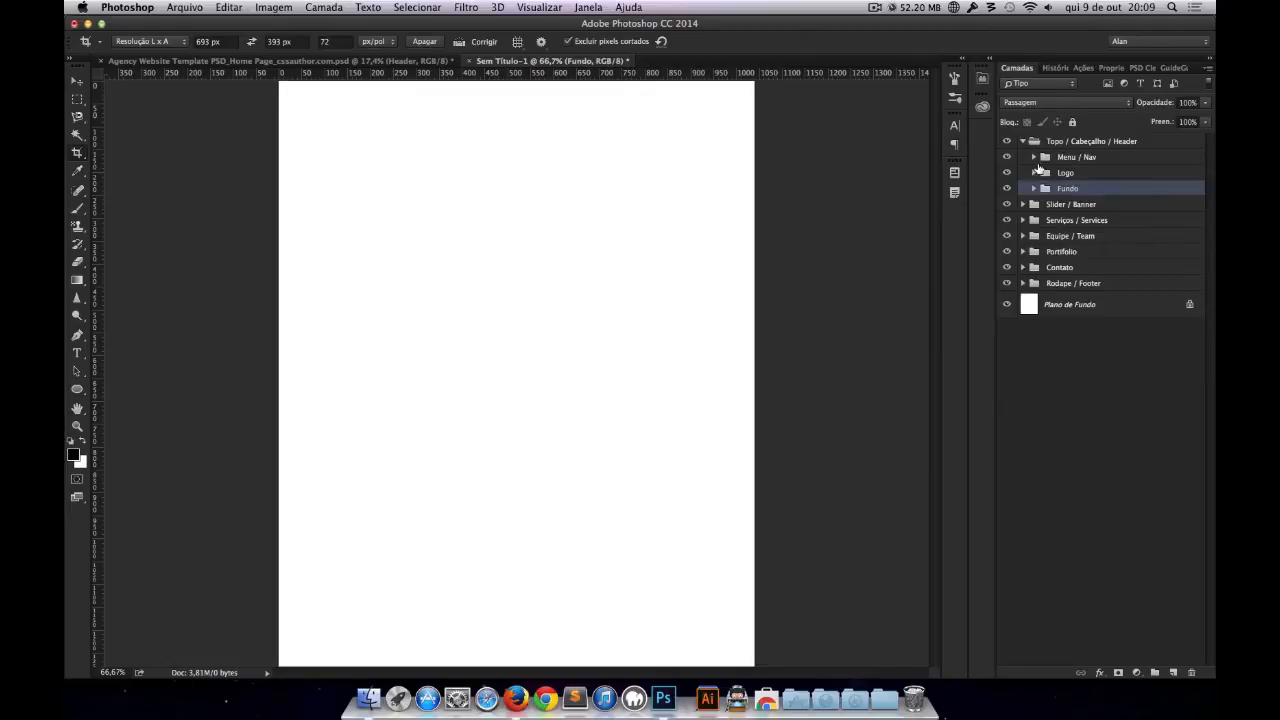
Step: Collapse the Topo / Cabeçalho / Header group and add a subgroup named Imagem inside Slider / Banner
{"action": "left_click", "coordinate": [1023, 142]}
{"action": "left_click", "coordinate": [1023, 157]}
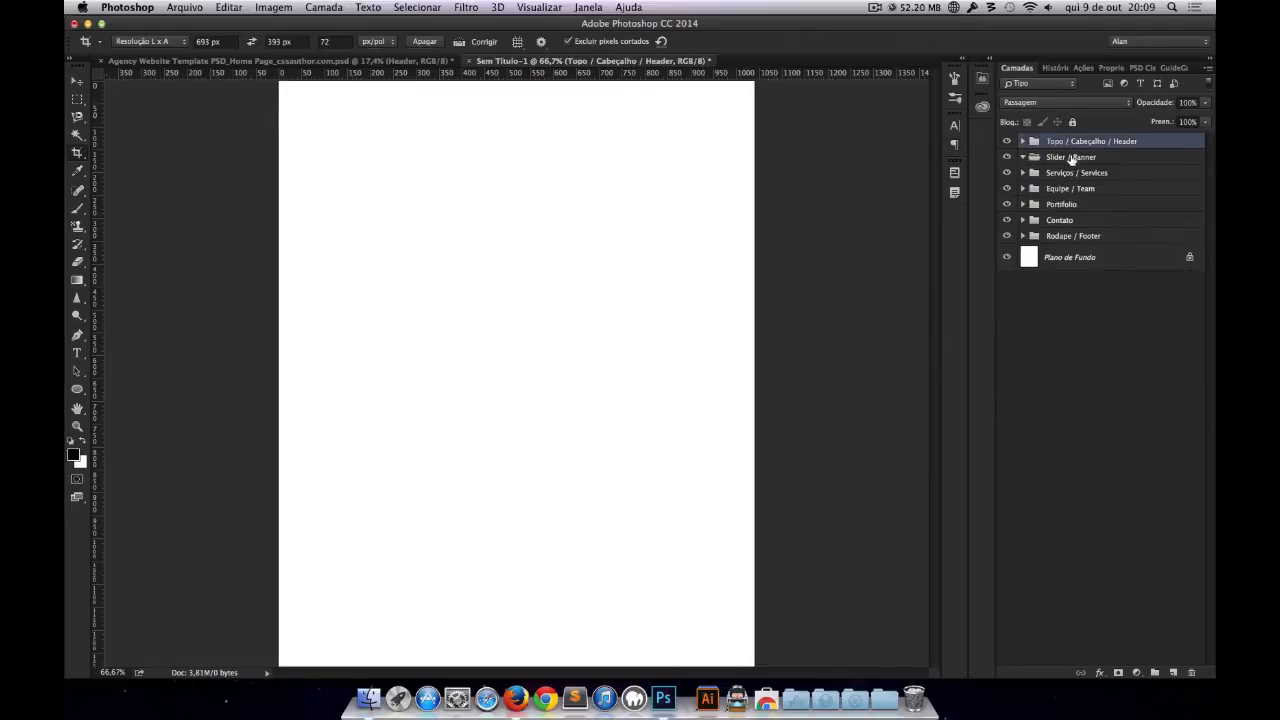
{"action": "left_click", "coordinate": [1072, 158]}
{"action": "left_click", "coordinate": [1155, 672]}
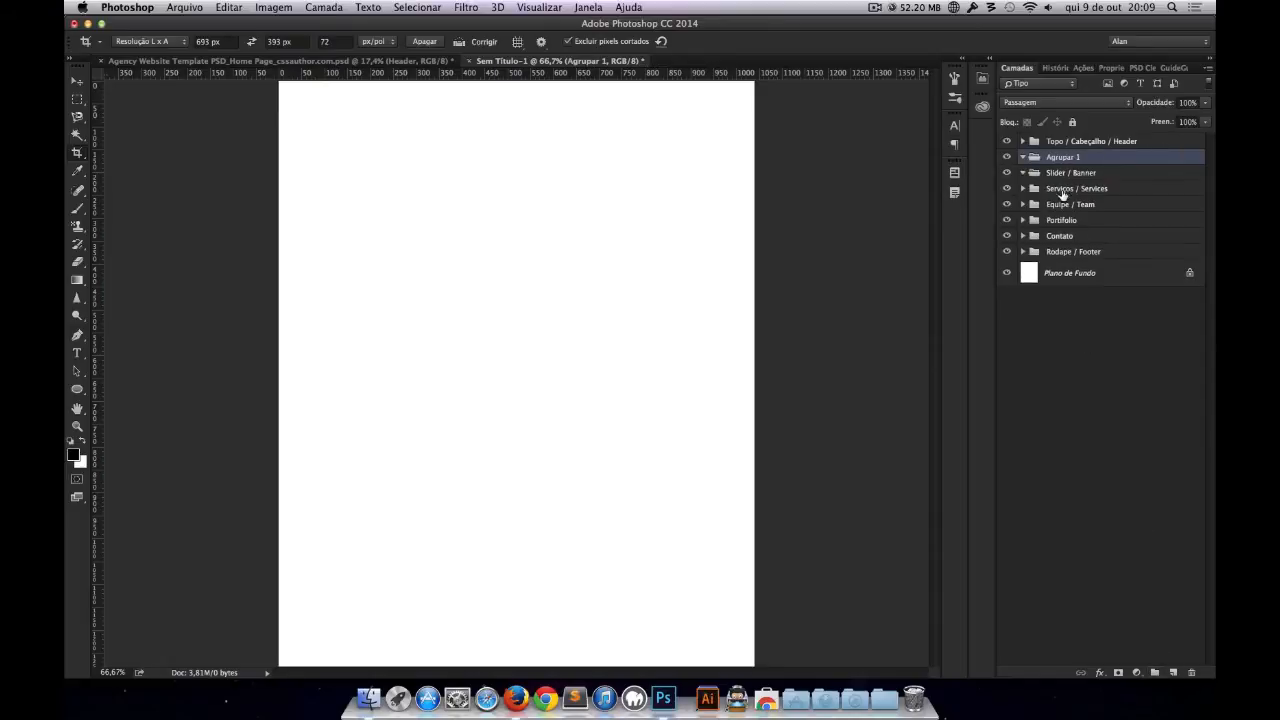
{"action": "left_click_drag", "start_coordinate": [1060, 168], "coordinate": [1062, 172]}
{"action": "double_click", "coordinate": [1075, 173]}
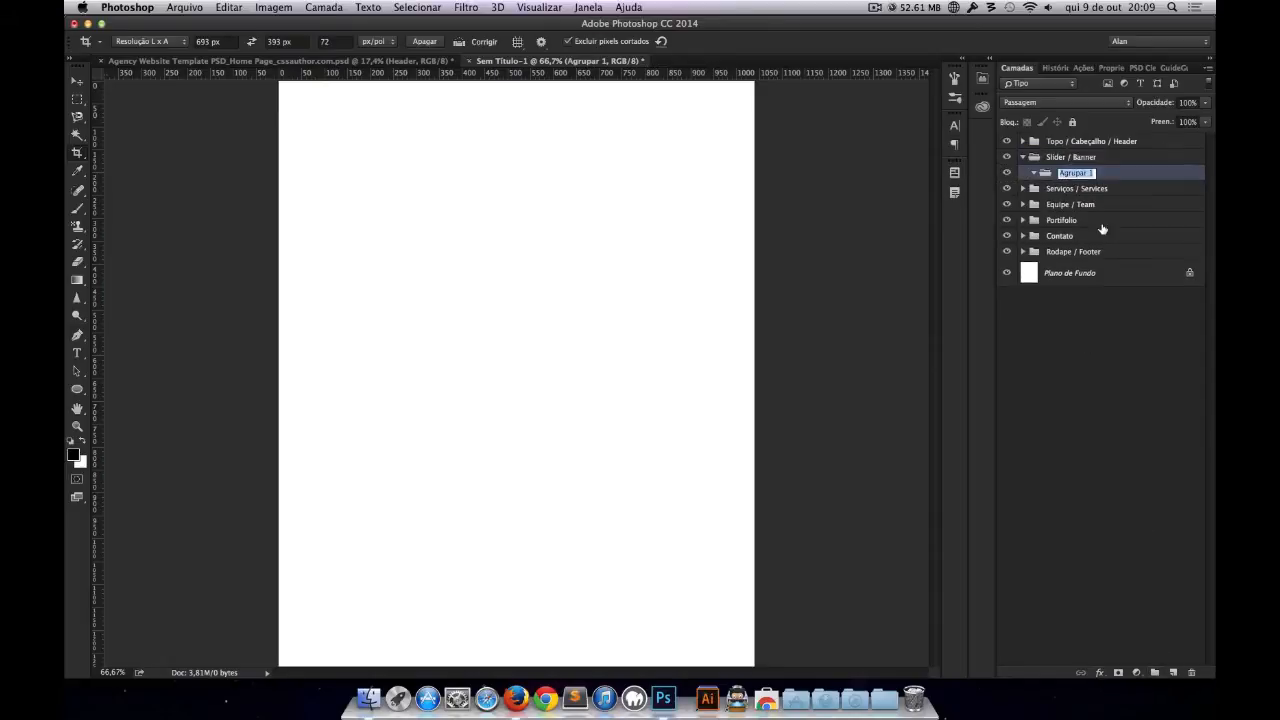
{"action": "key", "text": "BackSpace"}
{"action": "type", "text": "Imagem"}
{"action": "key", "text": "Return"}
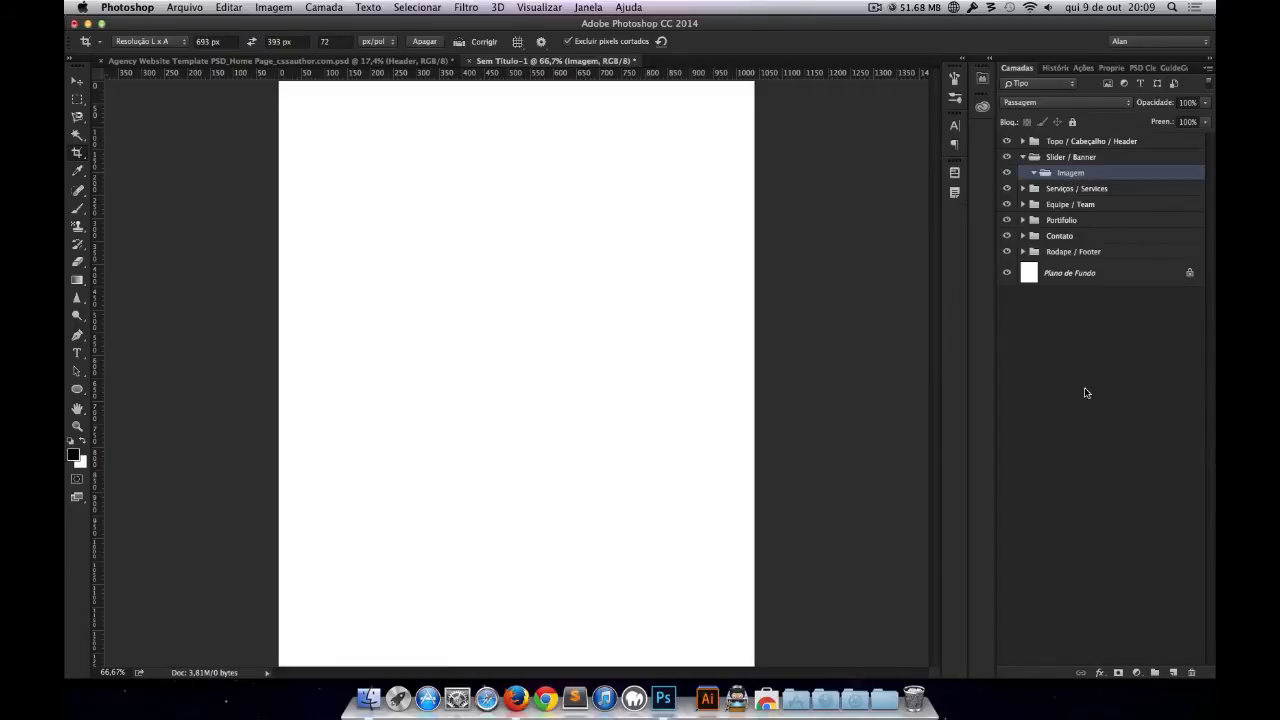
Step: Add a subgroup named Setas above Imagem inside the Slider / Banner group
{"action": "left_click", "coordinate": [1153, 672]}
{"action": "double_click", "coordinate": [1075, 173]}
{"action": "key", "text": "BackSpace"}
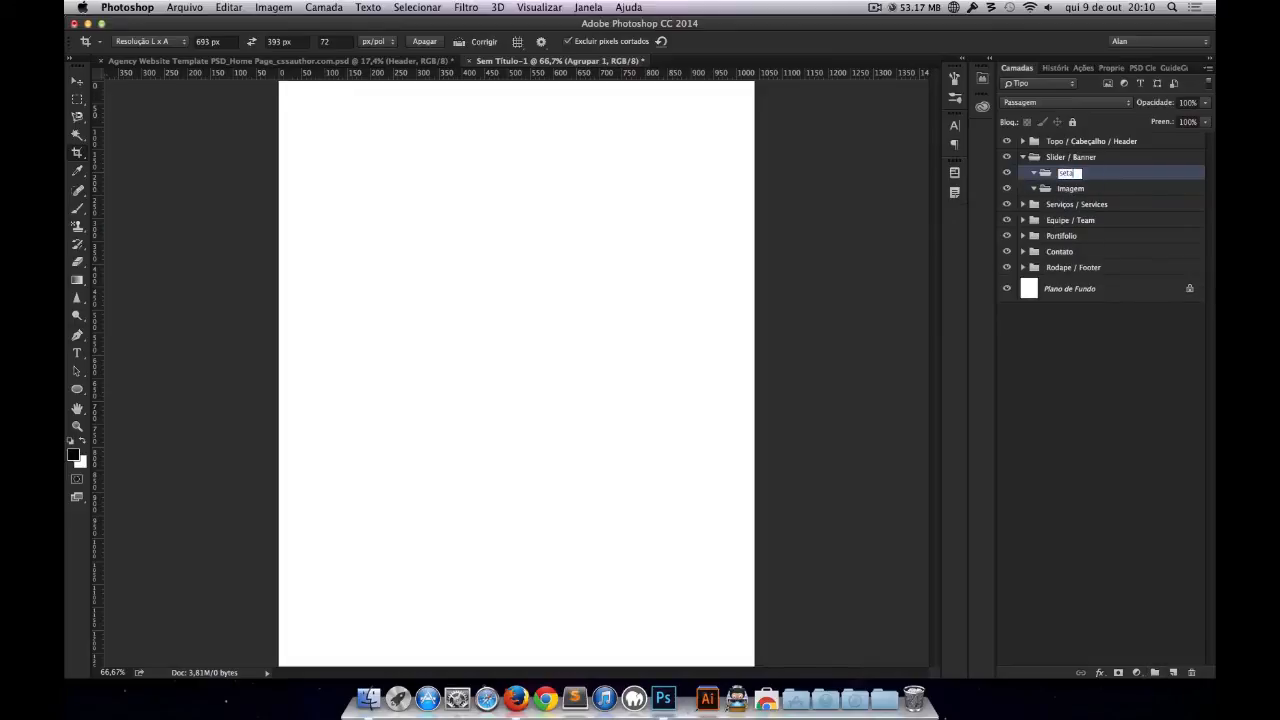
{"action": "type", "text": "Setas"}
{"action": "key", "text": "Return"}
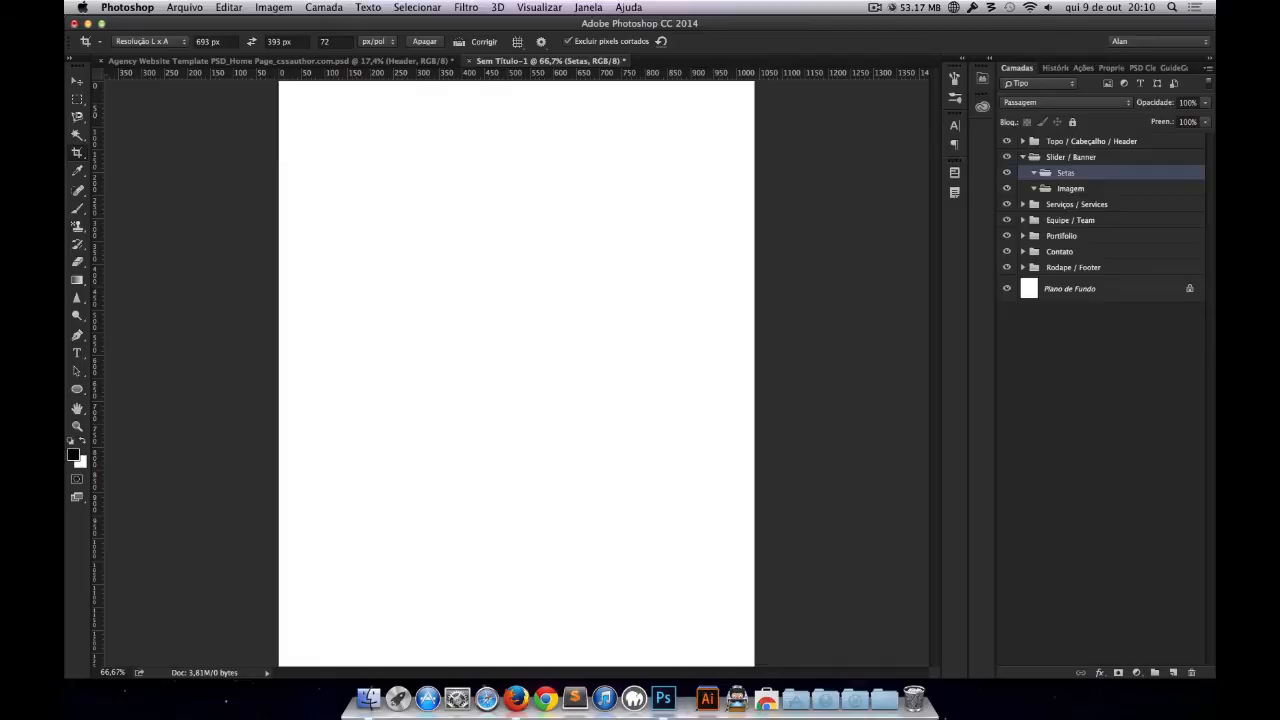
Step: Add a subgroup named Miniaturas above Setas in Slider / Banner and move Imagem above it
{"action": "left_click", "coordinate": [1155, 673]}
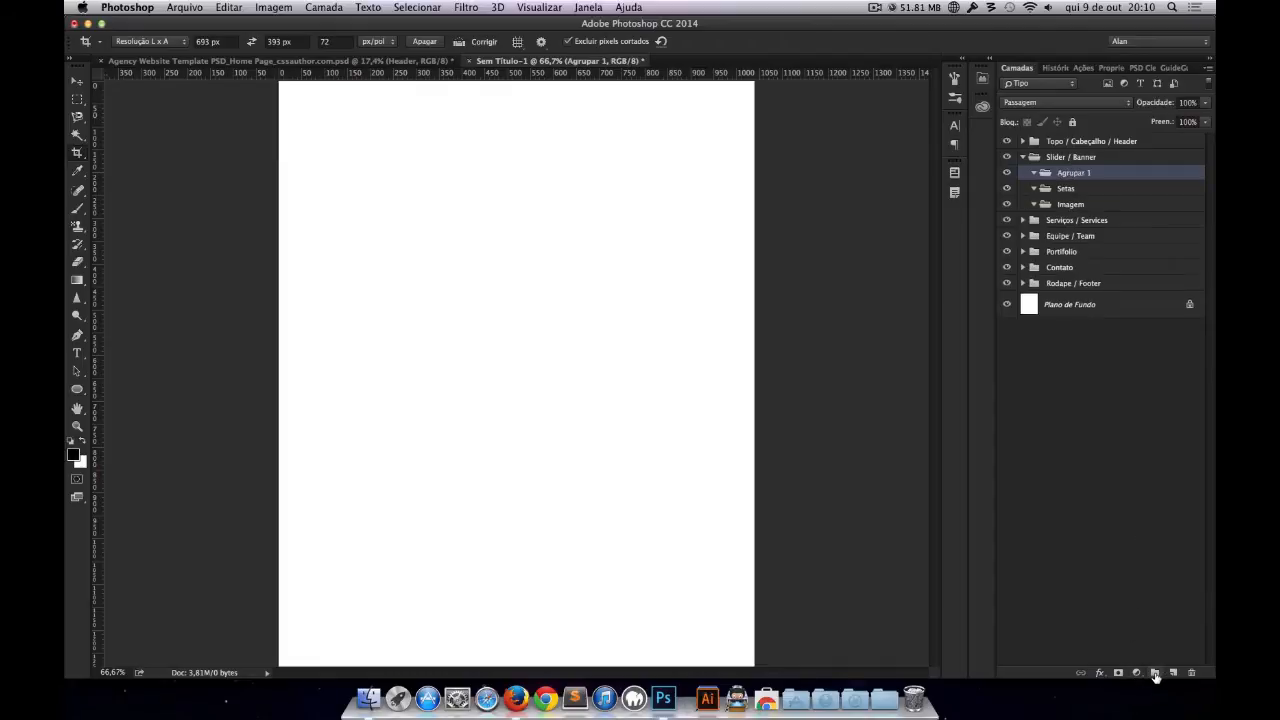
{"action": "double_click", "coordinate": [1077, 174]}
{"action": "type", "text": "Miniaturas"}
{"action": "key", "text": "Return"}
{"action": "left_click_drag", "start_coordinate": [1075, 207], "coordinate": [1072, 167]}
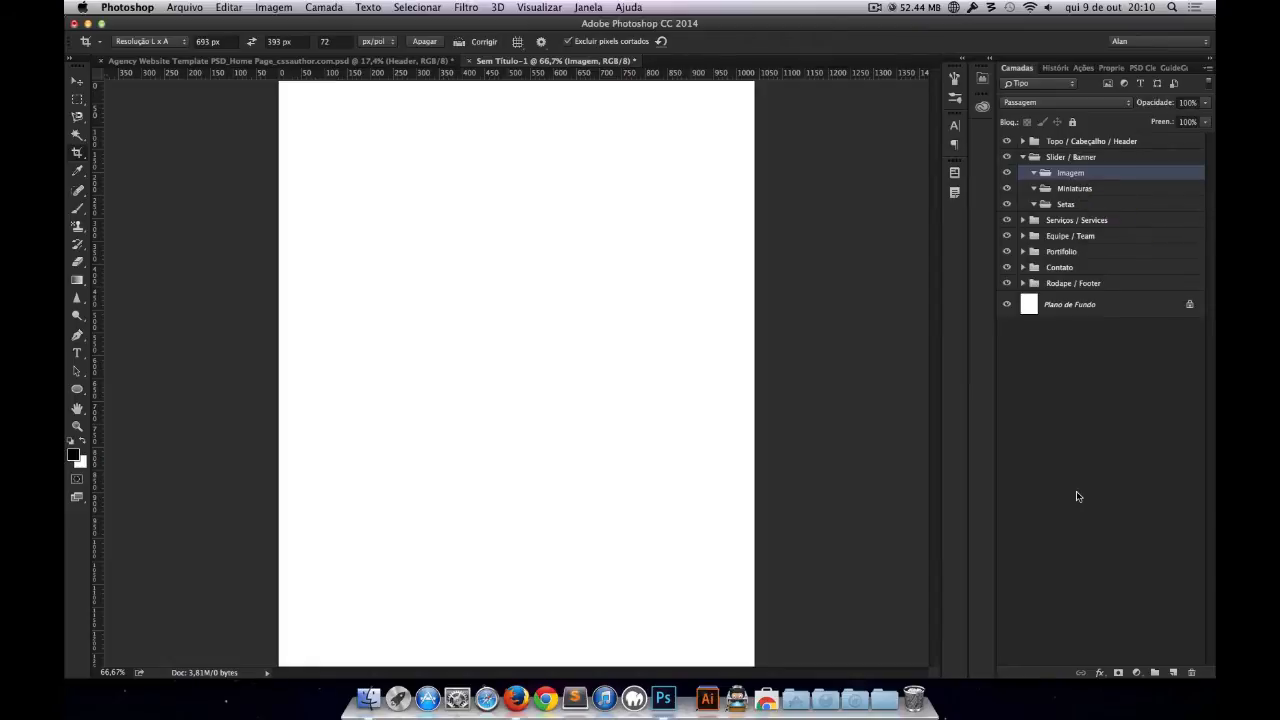
Step: Add a subgroup named Texto / CTA above Imagem inside the Slider / Banner group
{"action": "left_click", "coordinate": [1155, 674]}
{"action": "double_click", "coordinate": [1076, 173]}
{"action": "type", "text": "T"}
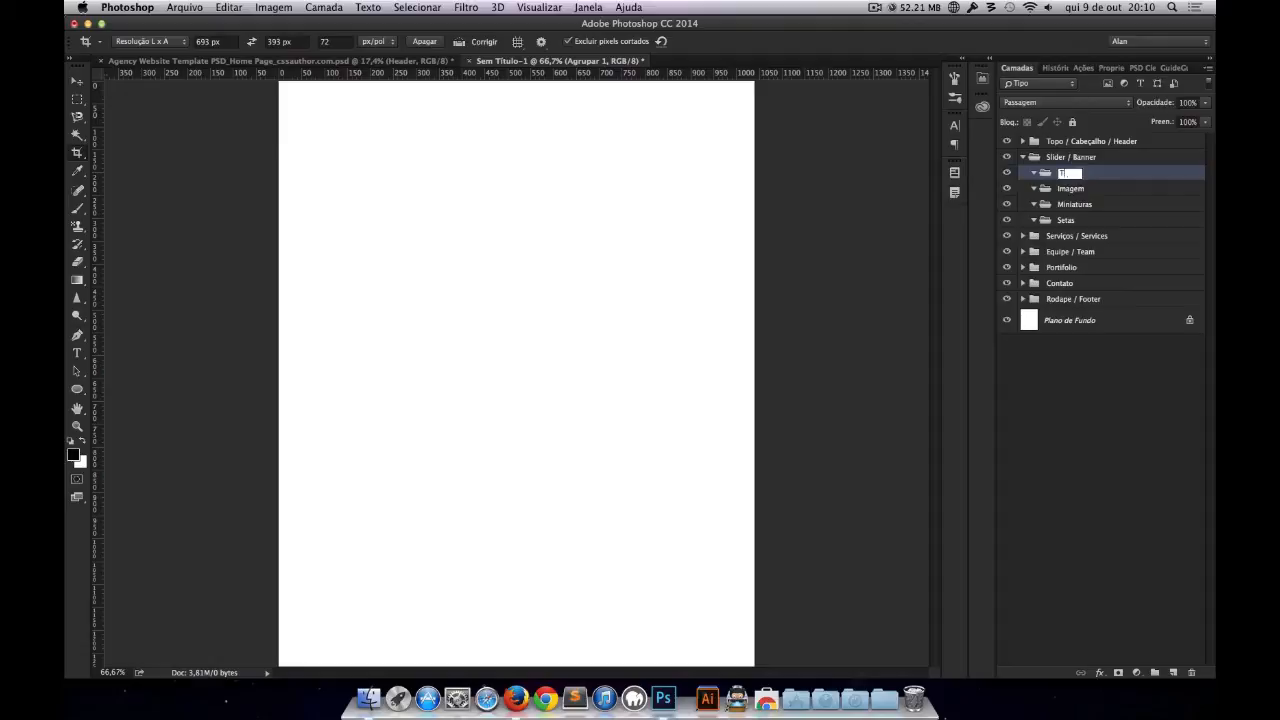
{"action": "type", "text": "exto / CTA"}
{"action": "key", "text": "Return"}
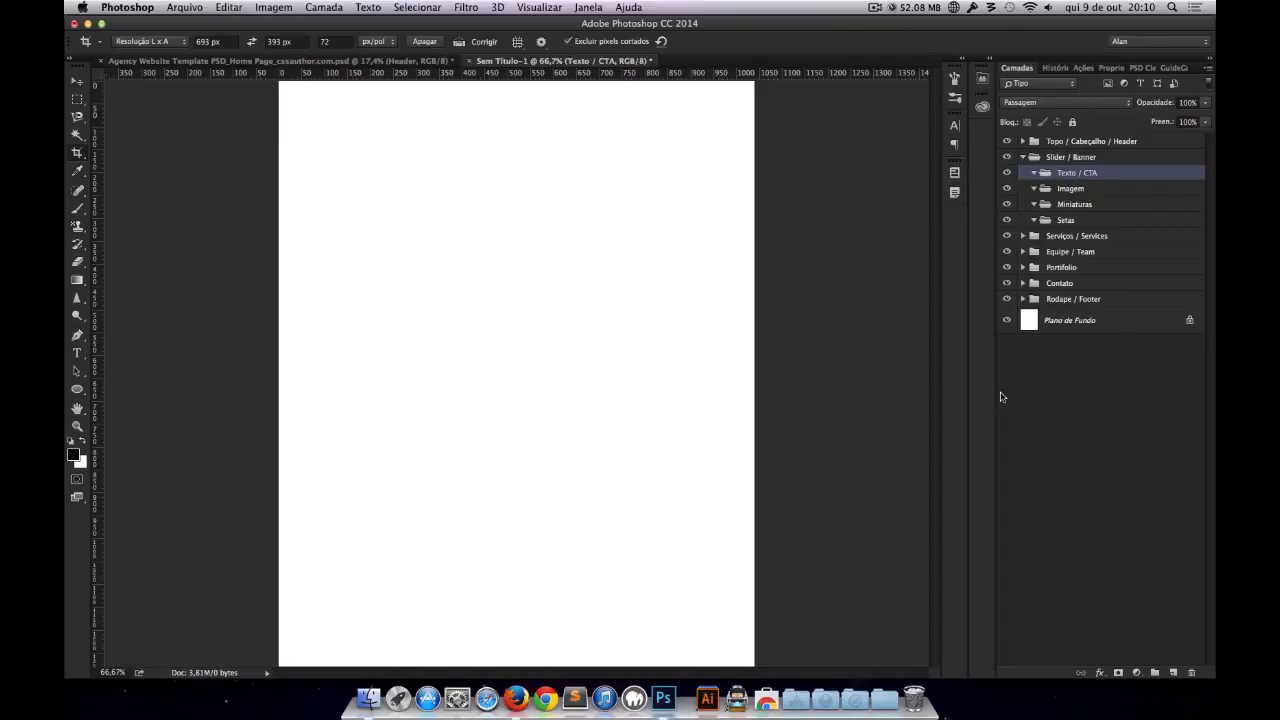
Step: Collapse the Texto / CTA, Imagem, Miniaturas and Setas subgroups and their parent group Slider / Banner
{"action": "left_click", "coordinate": [1034, 173]}
{"action": "left_click", "coordinate": [1034, 188]}
{"action": "left_click", "coordinate": [1034, 204]}
{"action": "left_click", "coordinate": [1034, 220]}
{"action": "left_click", "coordinate": [1022, 157]}
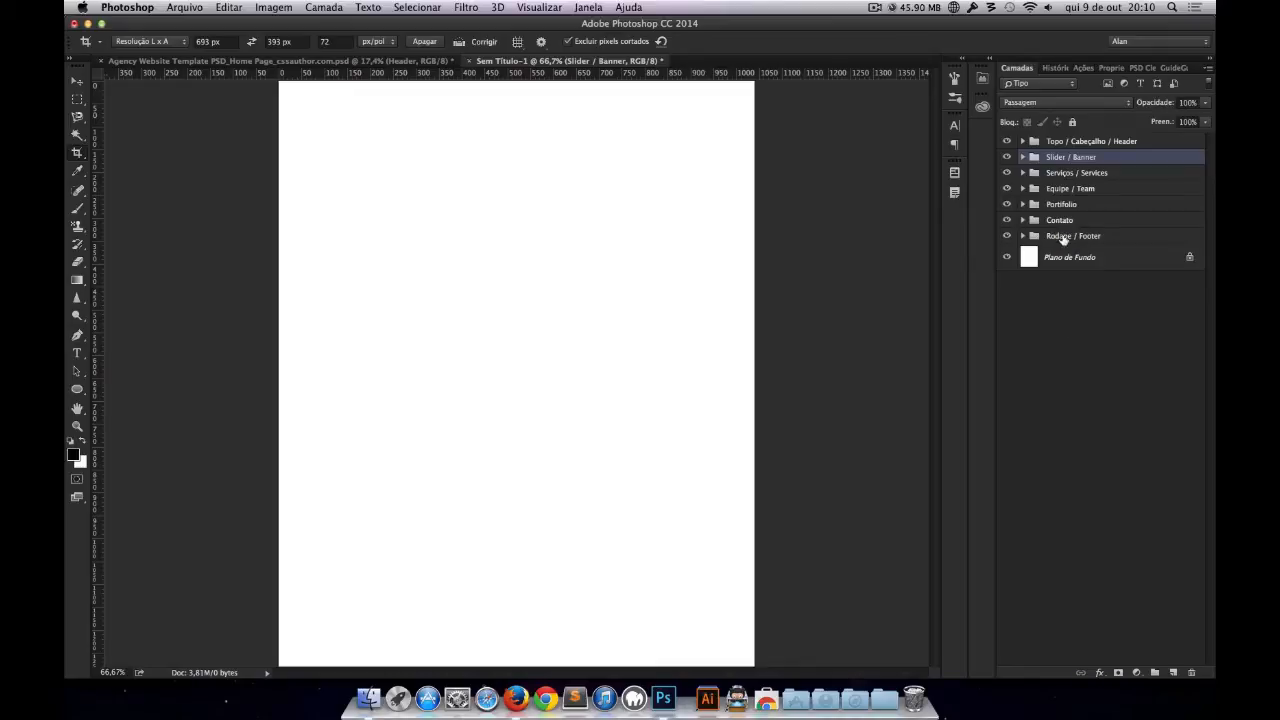
Step: Add a layer group named Icones and nest it inside the Serviços / Services group
{"action": "left_click", "coordinate": [1044, 177]}
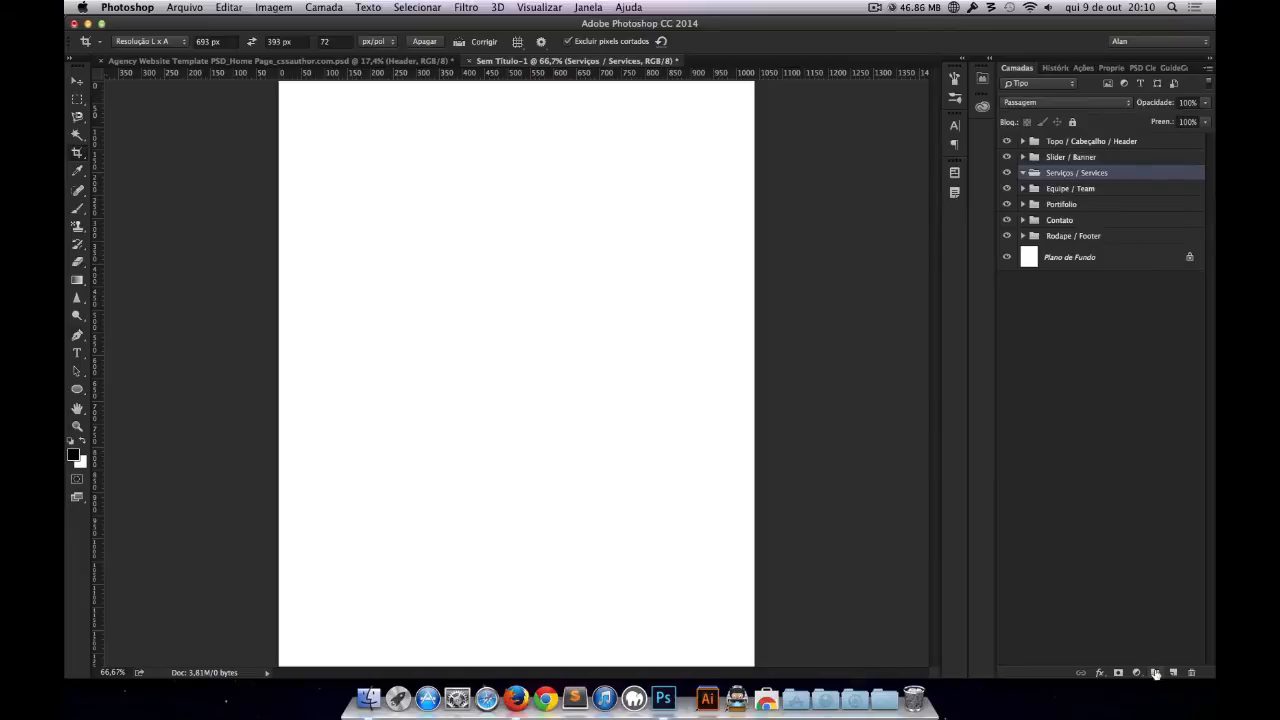
{"action": "left_click", "coordinate": [1154, 672]}
{"action": "double_click", "coordinate": [1073, 174]}
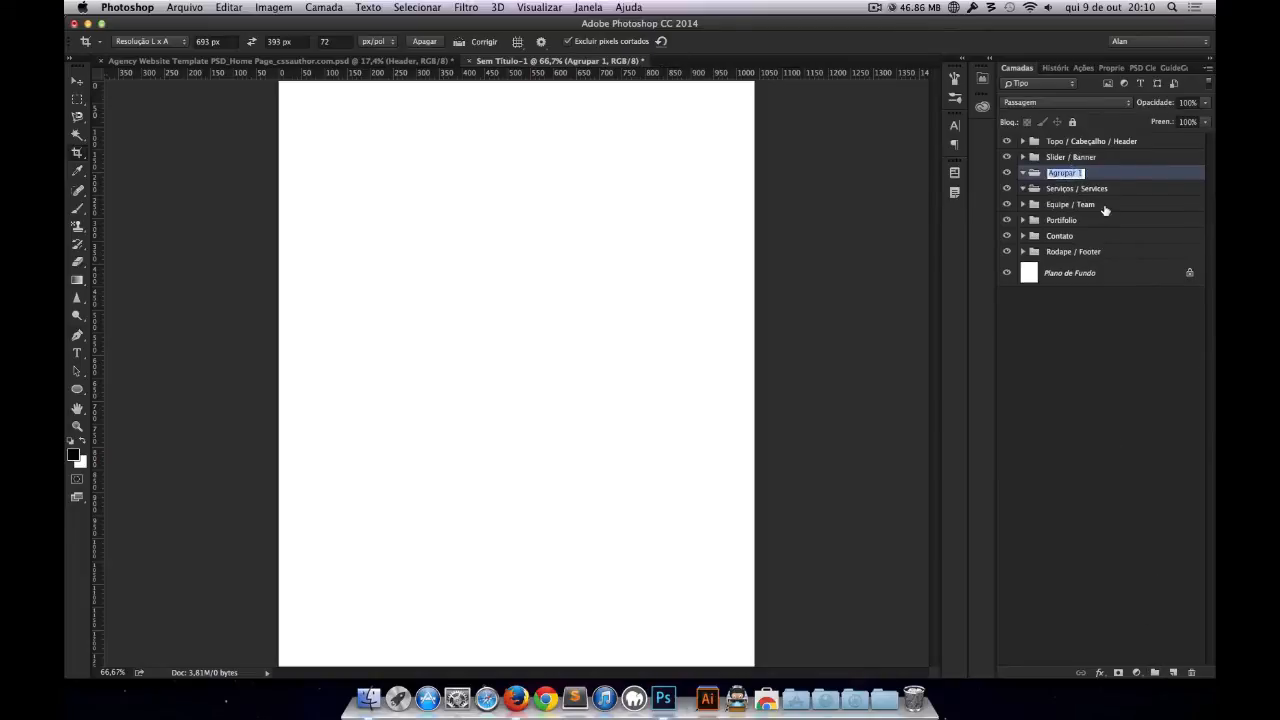
{"action": "type", "text": "Icones"}
{"action": "key", "text": "Return"}
{"action": "left_click_drag", "start_coordinate": [1068, 188], "coordinate": [1078, 190]}
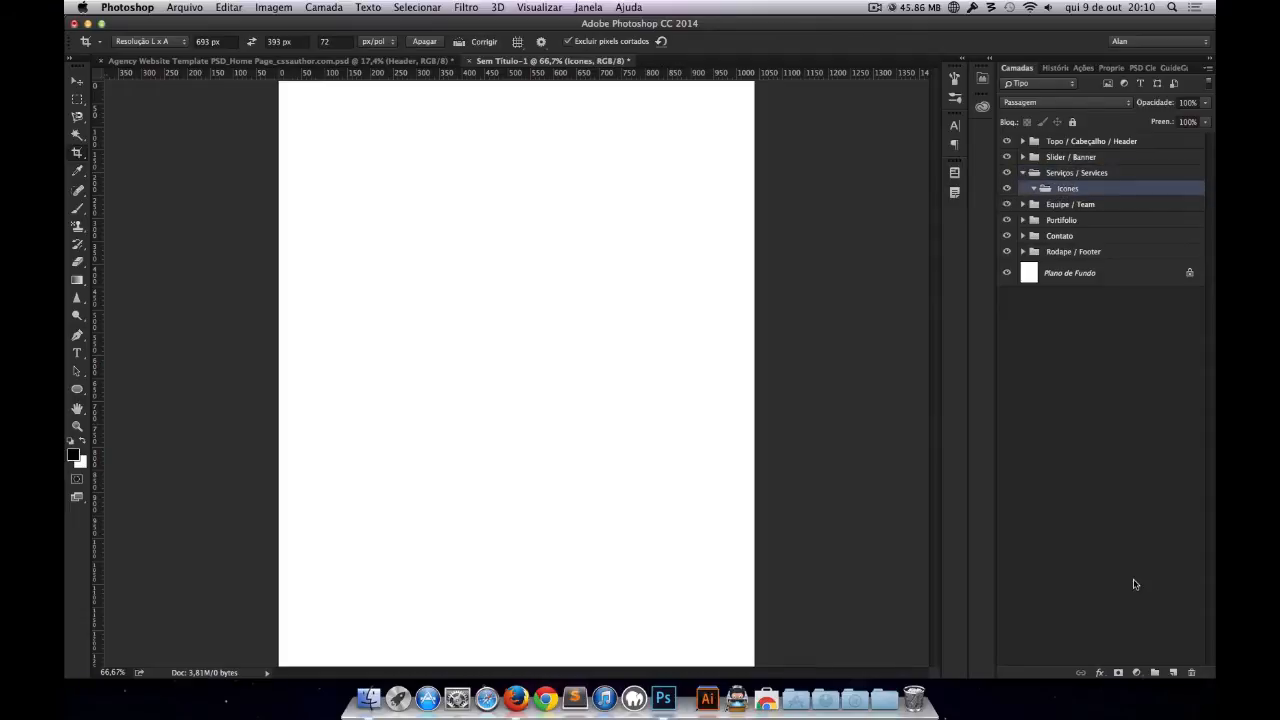
Step: Add a subgroup named Textos below Icones inside Serviços / Services and collapse the parent group
{"action": "left_click", "coordinate": [1153, 673]}
{"action": "double_click", "coordinate": [1076, 189]}
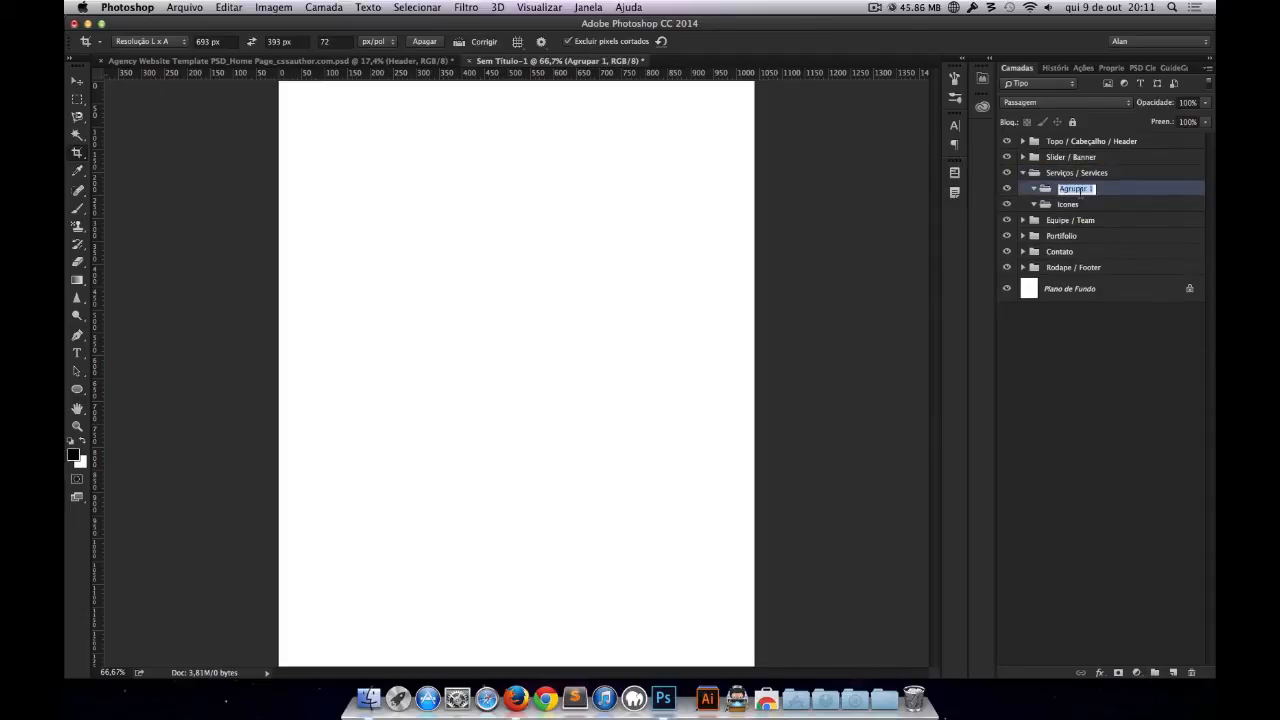
{"action": "type", "text": "Textos"}
{"action": "key", "text": "Return"}
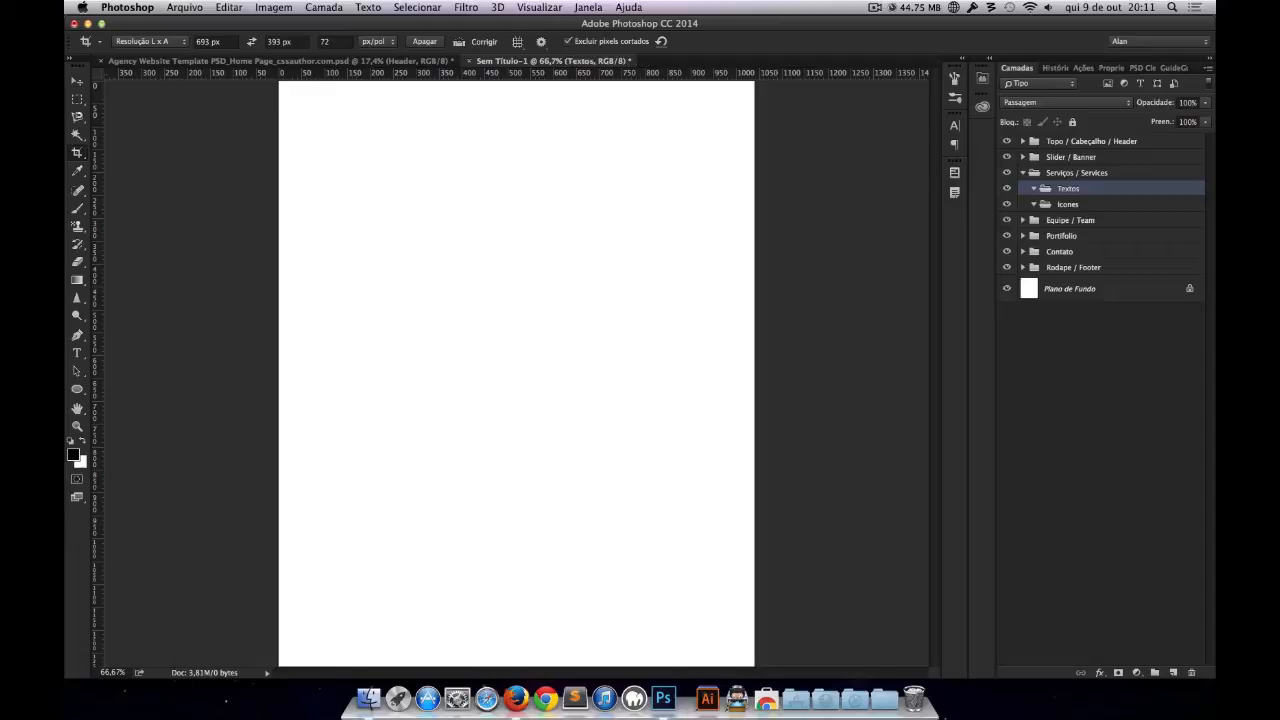
{"action": "mouse_move", "coordinate": [1077, 186]}
{"action": "left_mouse_down"}
{"action": "mouse_move", "coordinate": [1078, 214]}
{"action": "mouse_move", "coordinate": [1056, 182]}
{"action": "left_mouse_up"}
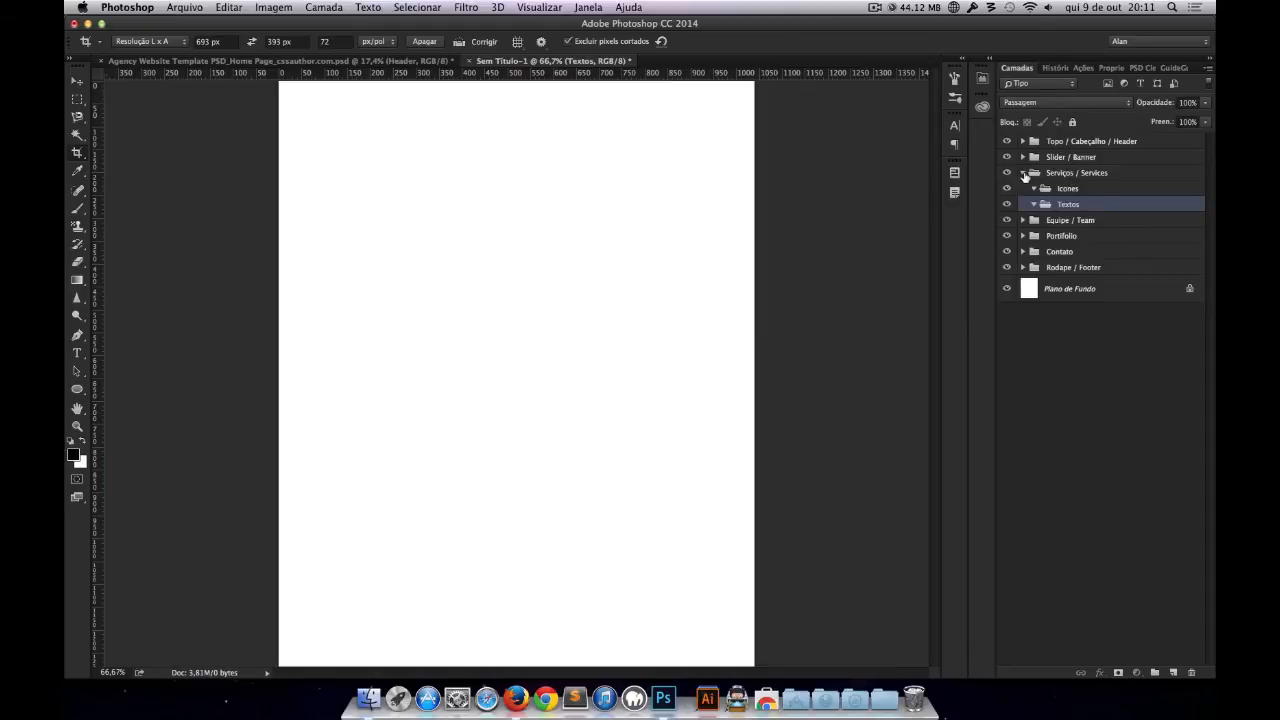
{"action": "left_click", "coordinate": [1023, 173]}
Step: Add a layer group named Imagem / Foto and nest it inside the Equipe / Team group
{"action": "left_click", "coordinate": [1045, 188]}
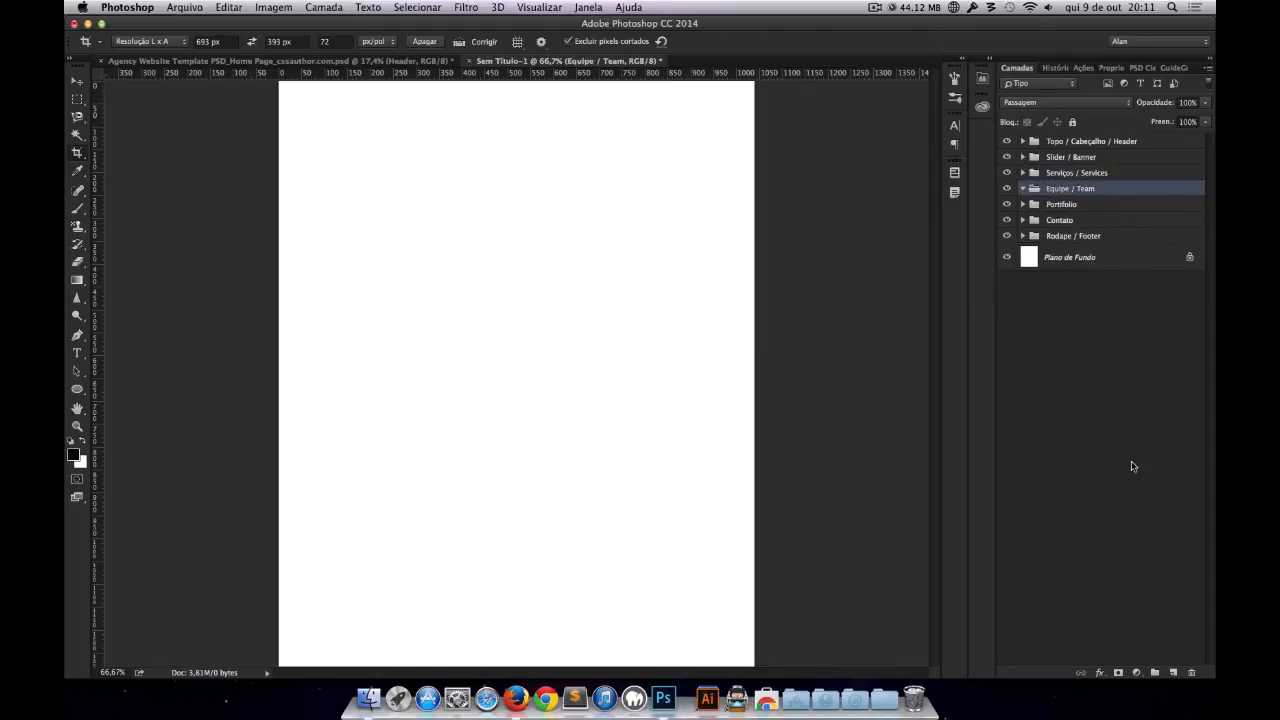
{"action": "left_click", "coordinate": [1155, 672]}
{"action": "double_click", "coordinate": [1064, 189]}
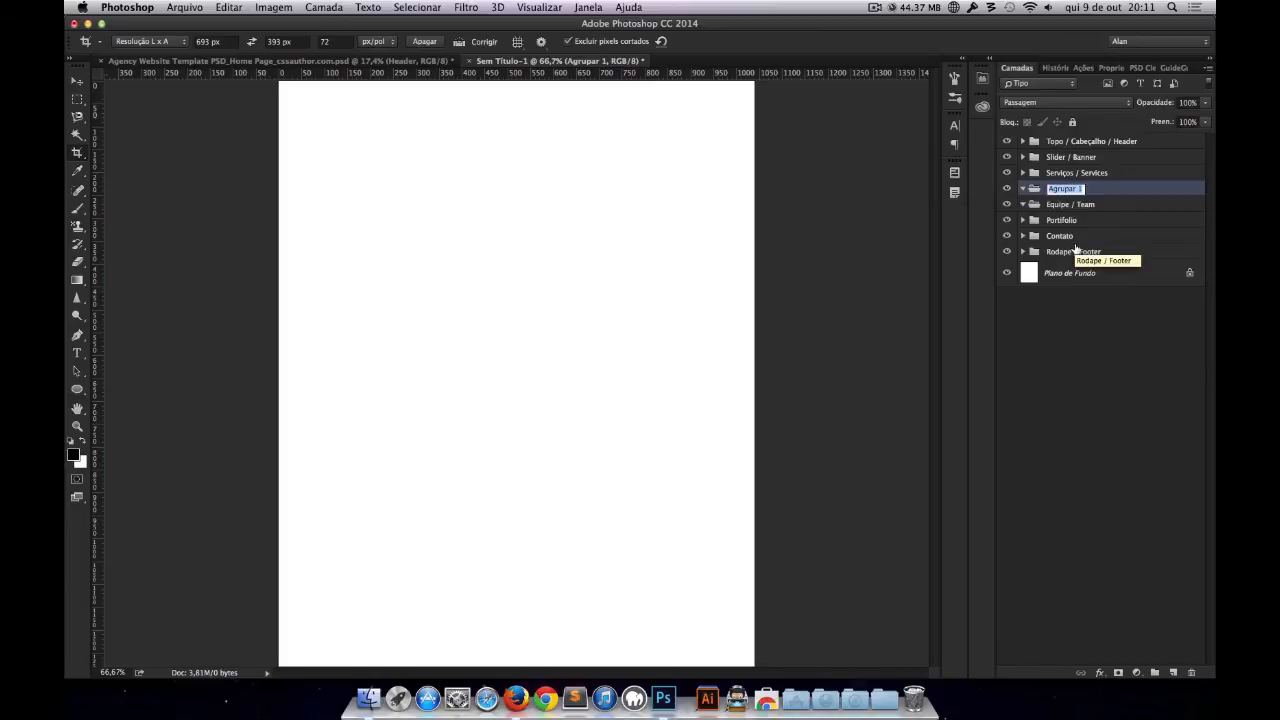
{"action": "key", "text": "BackSpace"}
{"action": "type", "text": "Imagem"}
{"action": "key", "text": "BackSpace"}
{"action": "key", "text": "BackSpace"}
{"action": "key", "text": "BackSpace"}
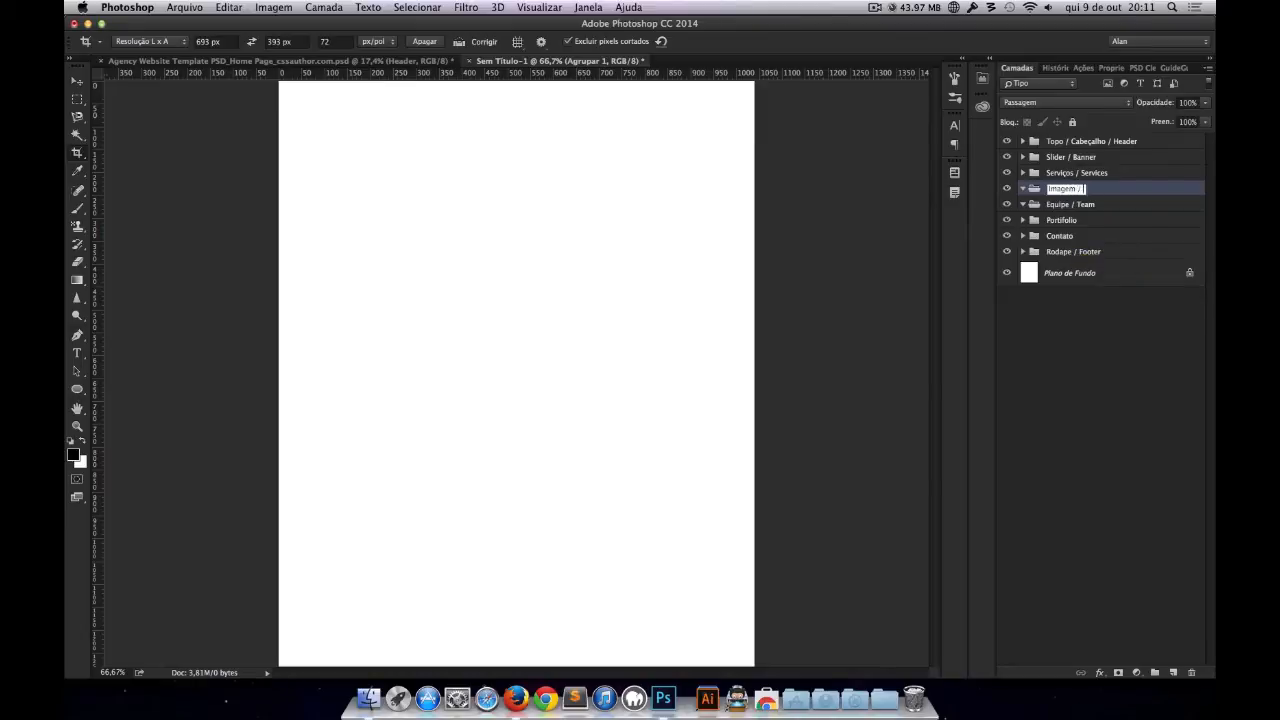
{"action": "type", "text": "em / Foto"}
{"action": "key", "text": "Return"}
{"action": "left_click_drag", "start_coordinate": [1080, 191], "coordinate": [1078, 203]}
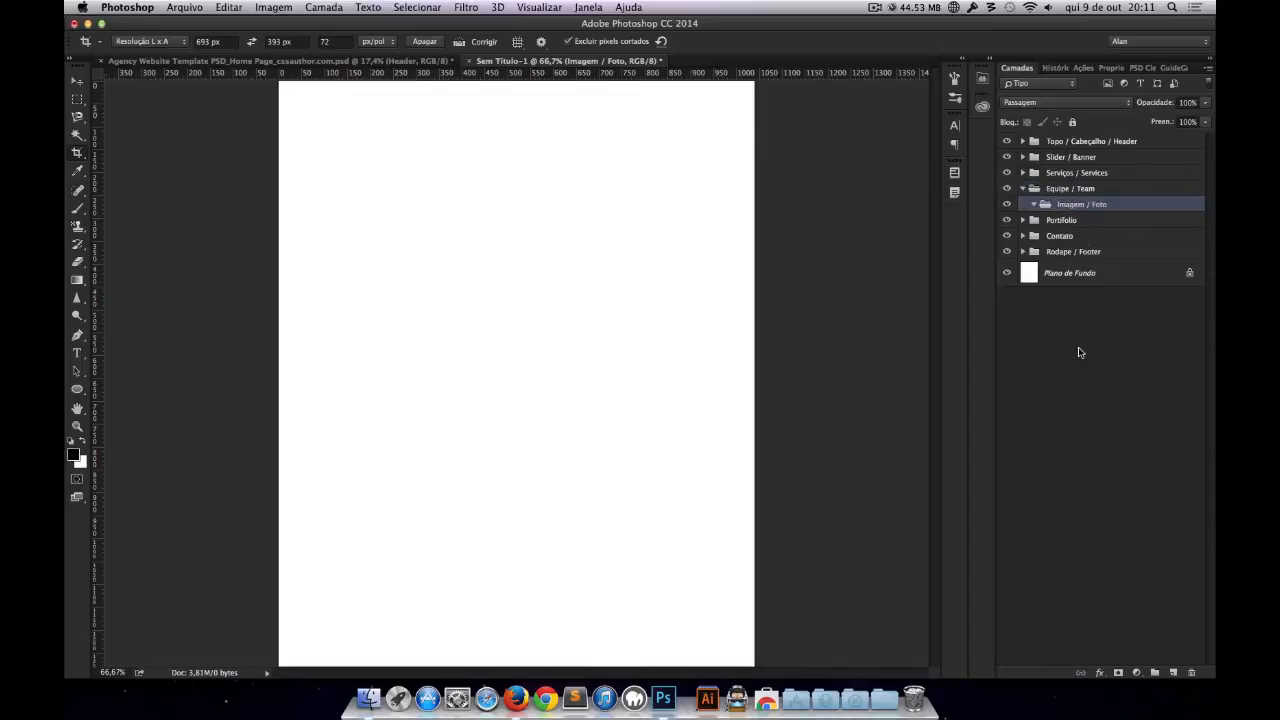
Step: Add a subgroup named Nome above Imagem / Foto inside the Equipe / Team group
{"action": "left_click", "coordinate": [1155, 672]}
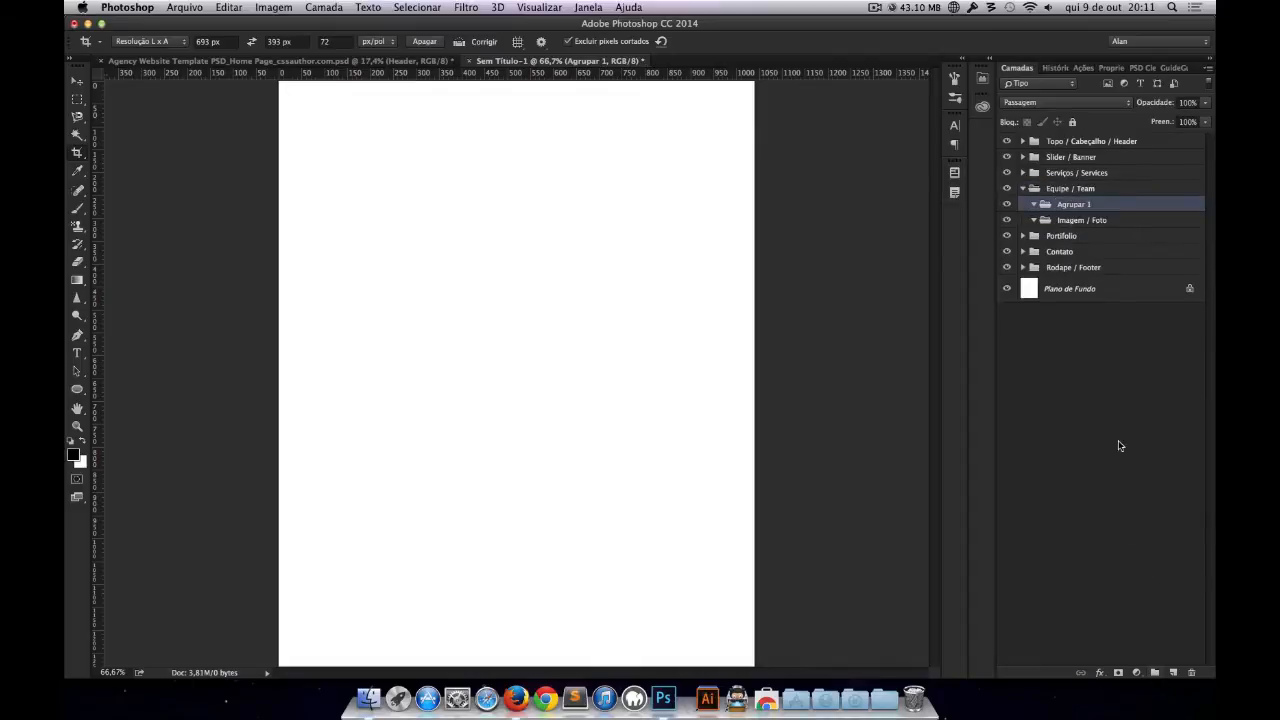
{"action": "double_click", "coordinate": [1077, 204]}
{"action": "type", "text": "Nome"}
{"action": "key", "text": "Return"}
Step: Add a subgroup named Cargo above Nome inside the Equipe / Team group
{"action": "left_click", "coordinate": [1155, 672]}
{"action": "double_click", "coordinate": [1066, 207]}
{"action": "type", "text": "Cargo"}
{"action": "key", "text": "Return"}
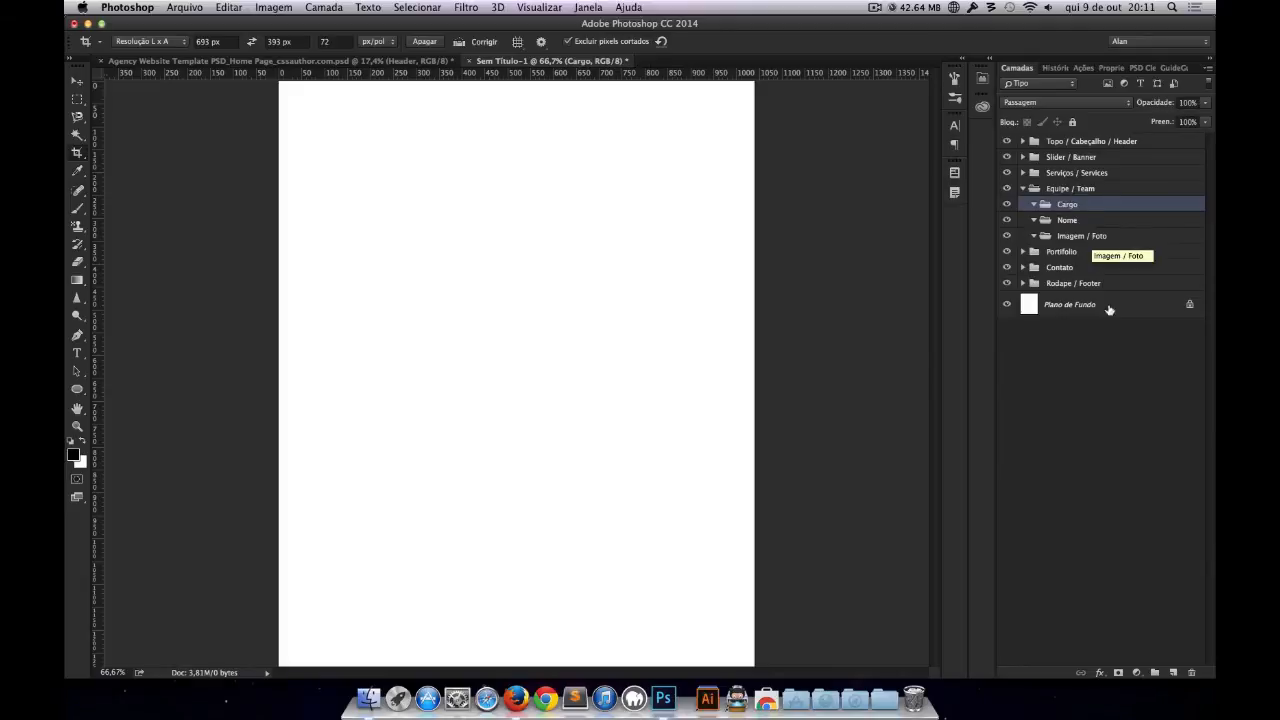
Step: Add a subgroup named Redes Sociais to Equipe / Team and order the subgroups as Nome, Cargo, Redes Sociais, Imagem / Foto
{"action": "left_click", "coordinate": [1155, 672]}
{"action": "double_click", "coordinate": [1068, 204]}
{"action": "type", "text": "Redes Sociais"}
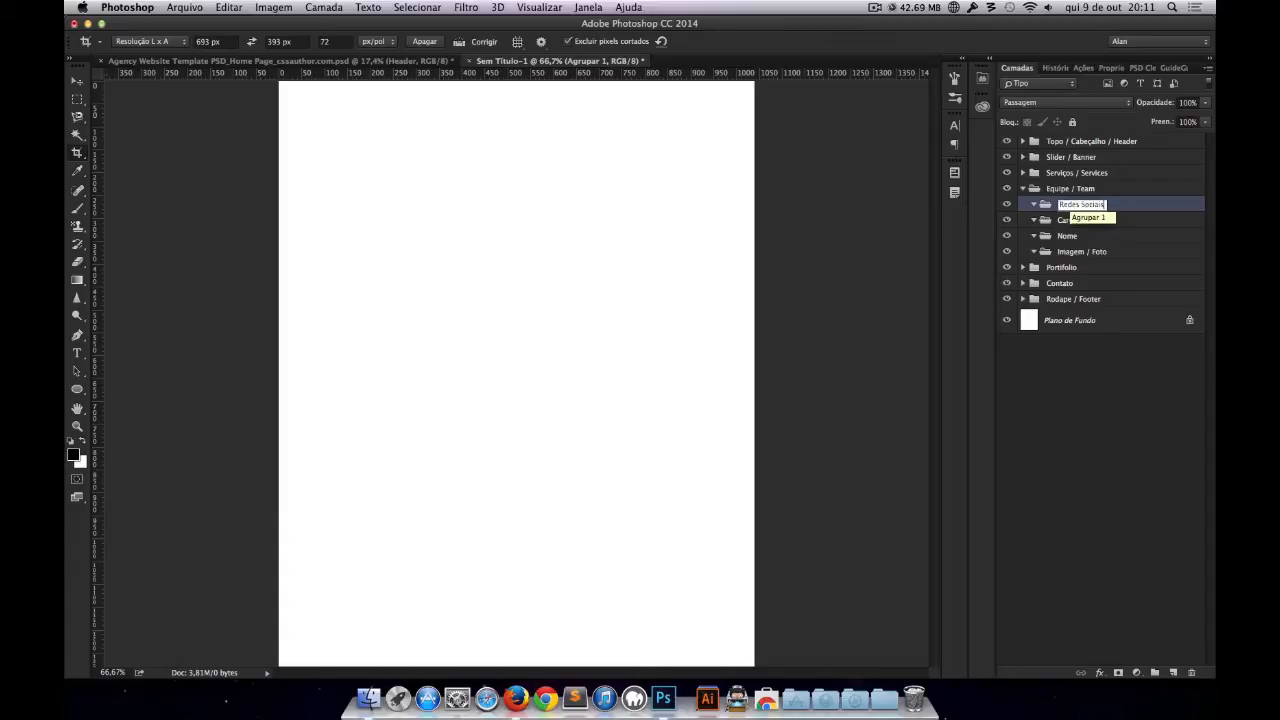
{"action": "key", "text": "Return"}
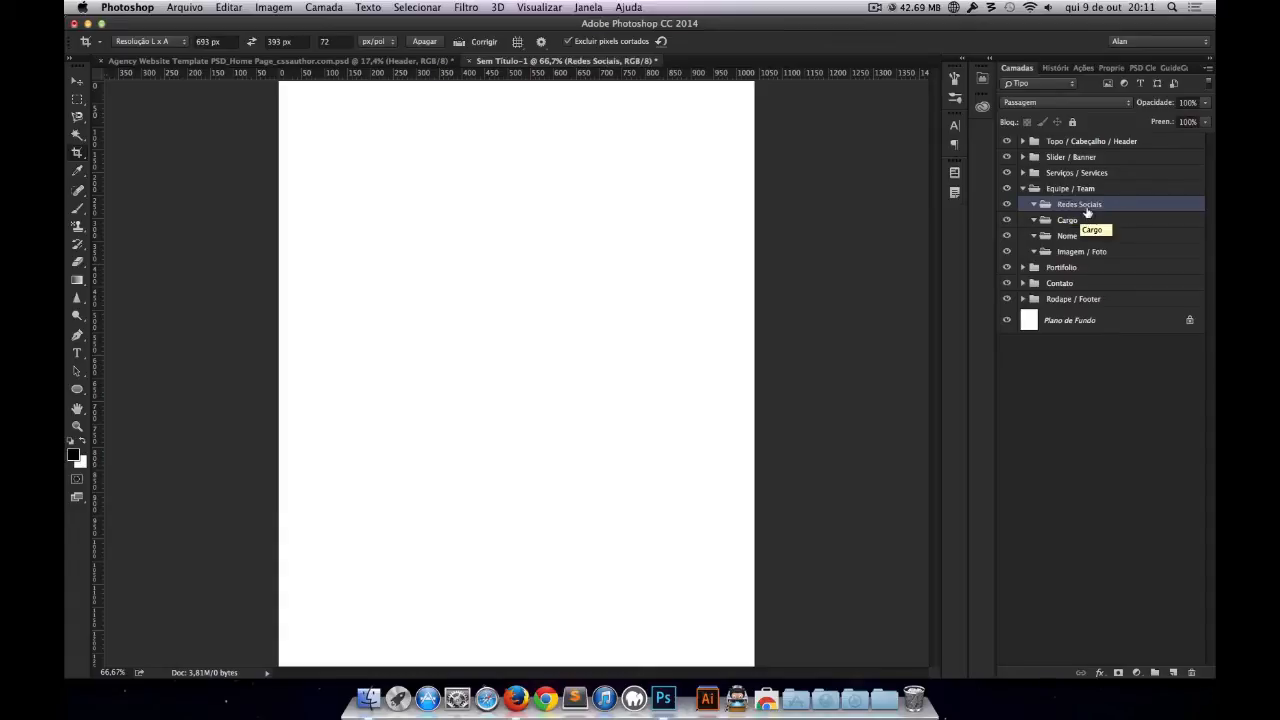
{"action": "left_click_drag", "start_coordinate": [1075, 203], "coordinate": [1075, 196]}
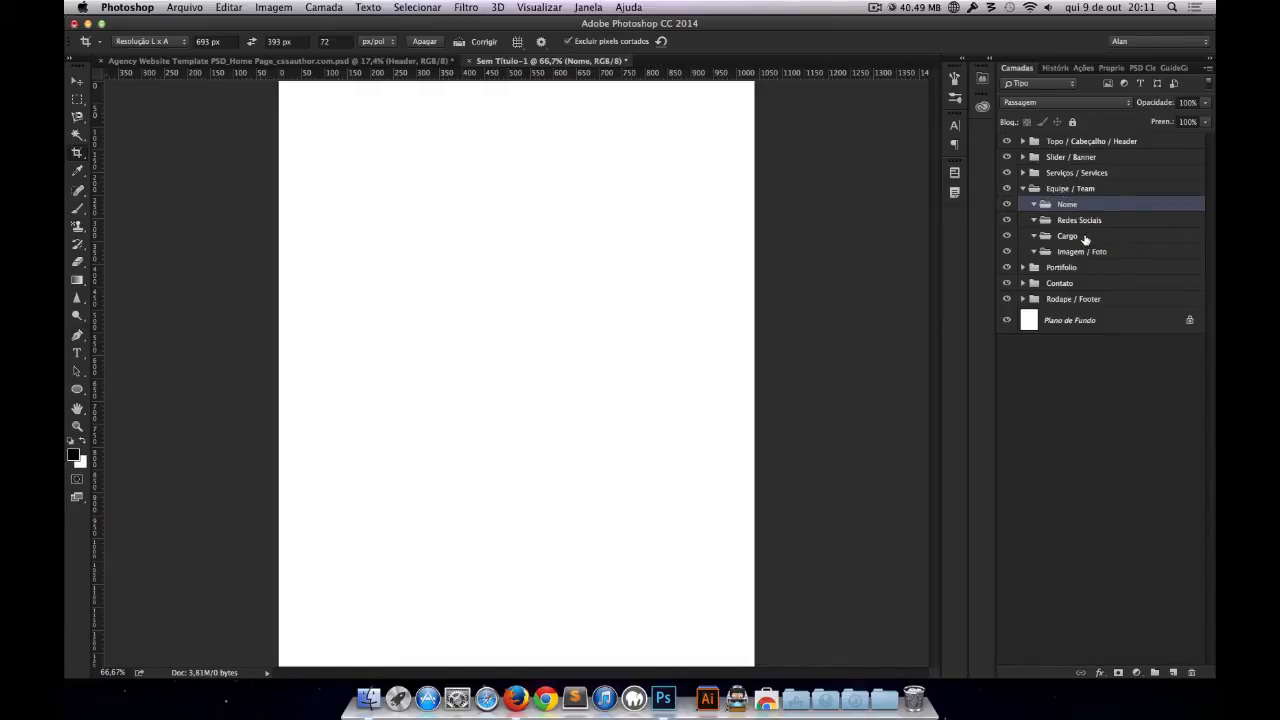
{"action": "left_click_drag", "start_coordinate": [1084, 238], "coordinate": [1082, 213]}
Step: Add a subgroup named Pessoa above Nome inside the Equipe / Team group
{"action": "left_click", "coordinate": [1080, 205]}
{"action": "left_click", "coordinate": [1155, 672]}
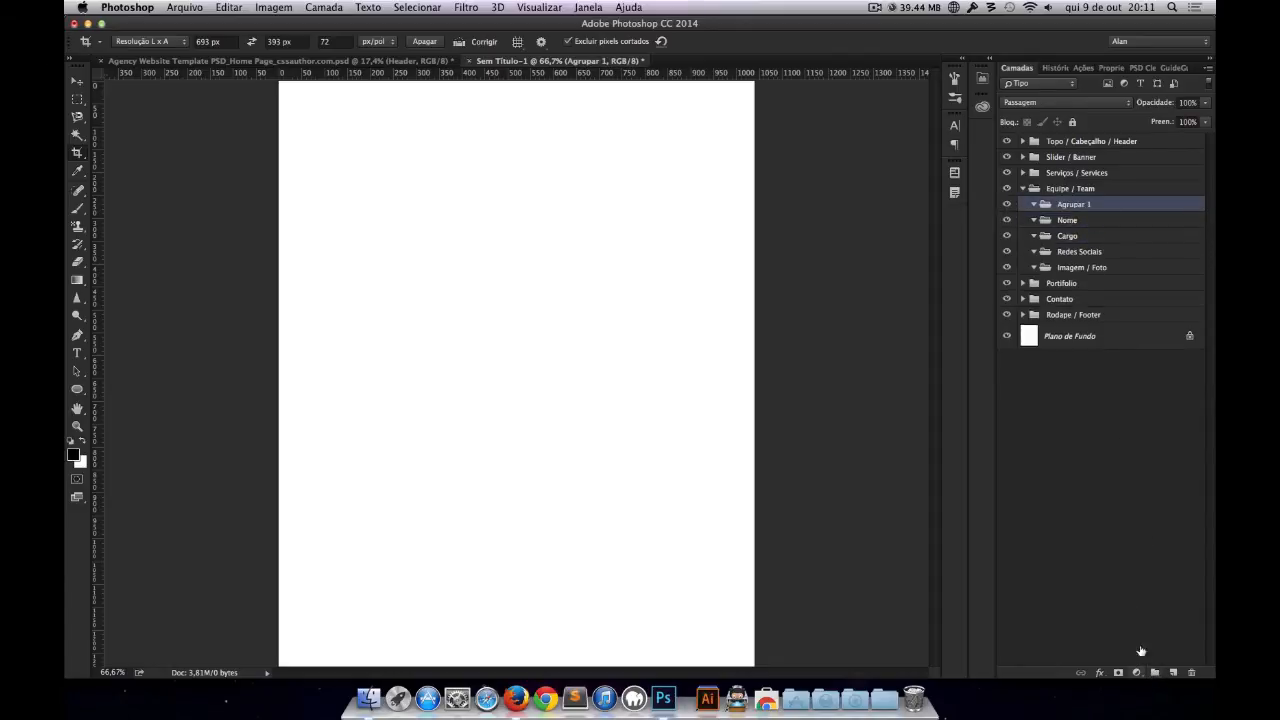
{"action": "double_click", "coordinate": [1074, 204]}
{"action": "key", "text": "Return"}
Step: Nest Nome, Cargo, Redes Sociais and Imagem / Foto inside the Pessoa group in that order and collapse Pessoa
{"action": "left_click_drag", "start_coordinate": [1074, 224], "coordinate": [1078, 208]}
{"action": "left_click_drag", "start_coordinate": [1081, 254], "coordinate": [1078, 209]}
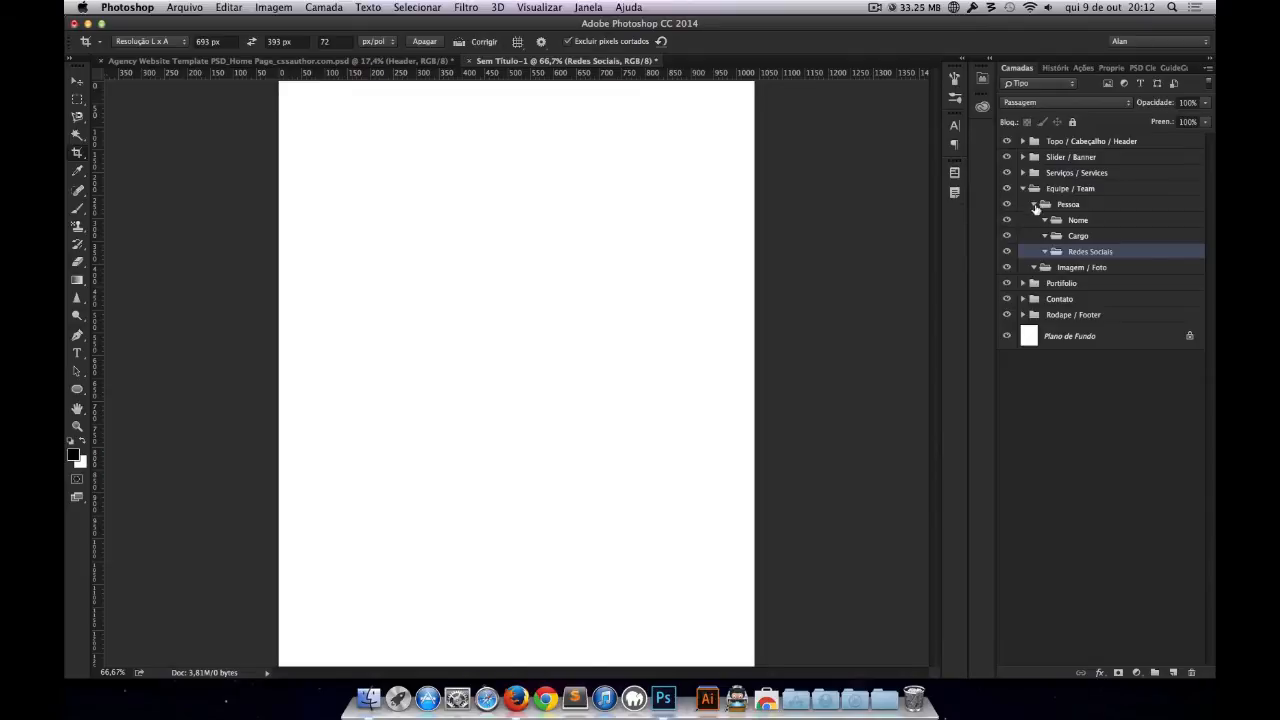
{"action": "left_click_drag", "start_coordinate": [1032, 272], "coordinate": [1066, 208]}
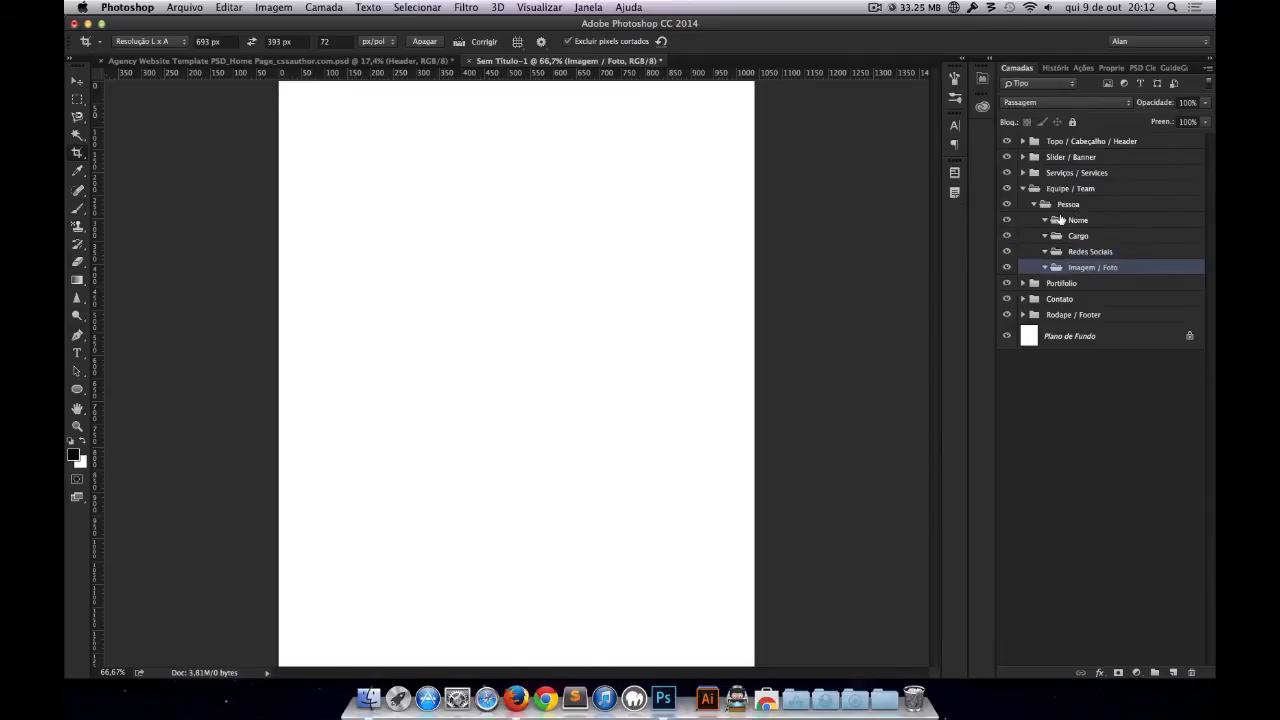
{"action": "left_click", "coordinate": [1034, 204]}
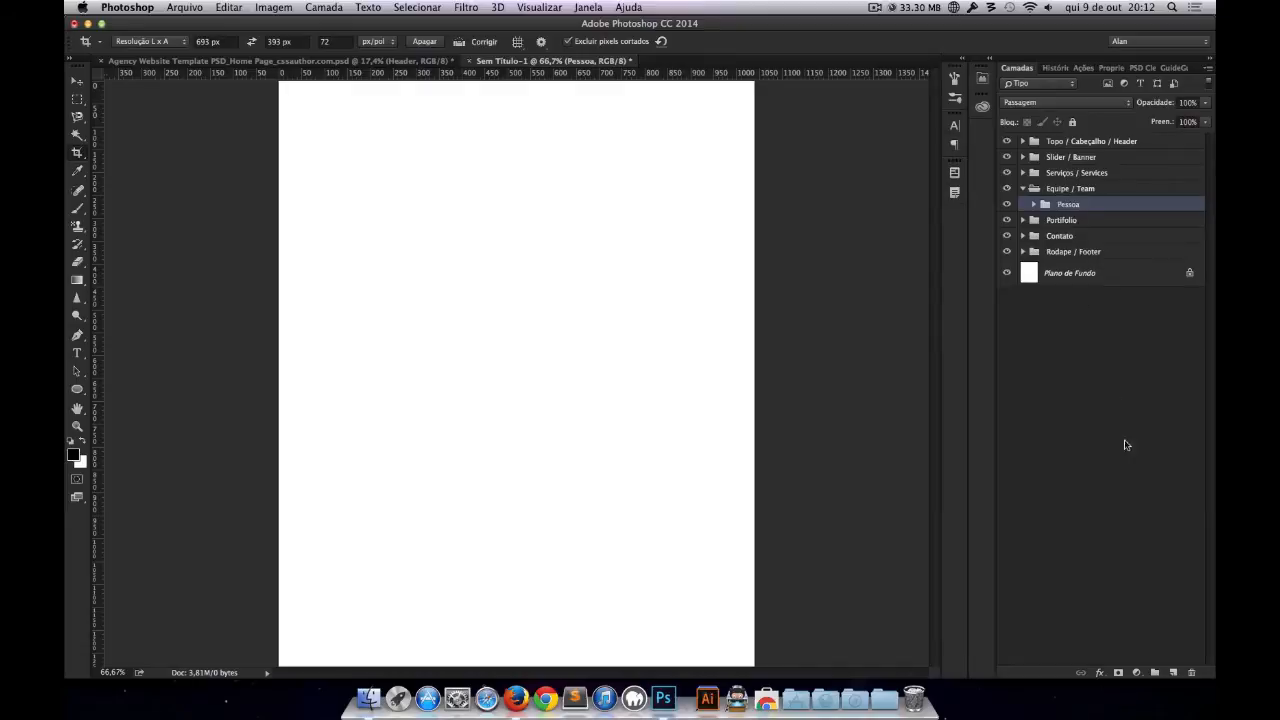
Step: Add a subgroup named Fundo below Pessoa inside Equipe / Team and collapse the parent group
{"action": "key", "text": "super+g"}
{"action": "left_click_drag", "start_coordinate": [1043, 213], "coordinate": [1065, 227]}
{"action": "double_click", "coordinate": [1074, 221]}
{"action": "type", "text": "Fundo"}
{"action": "key", "text": "Return"}
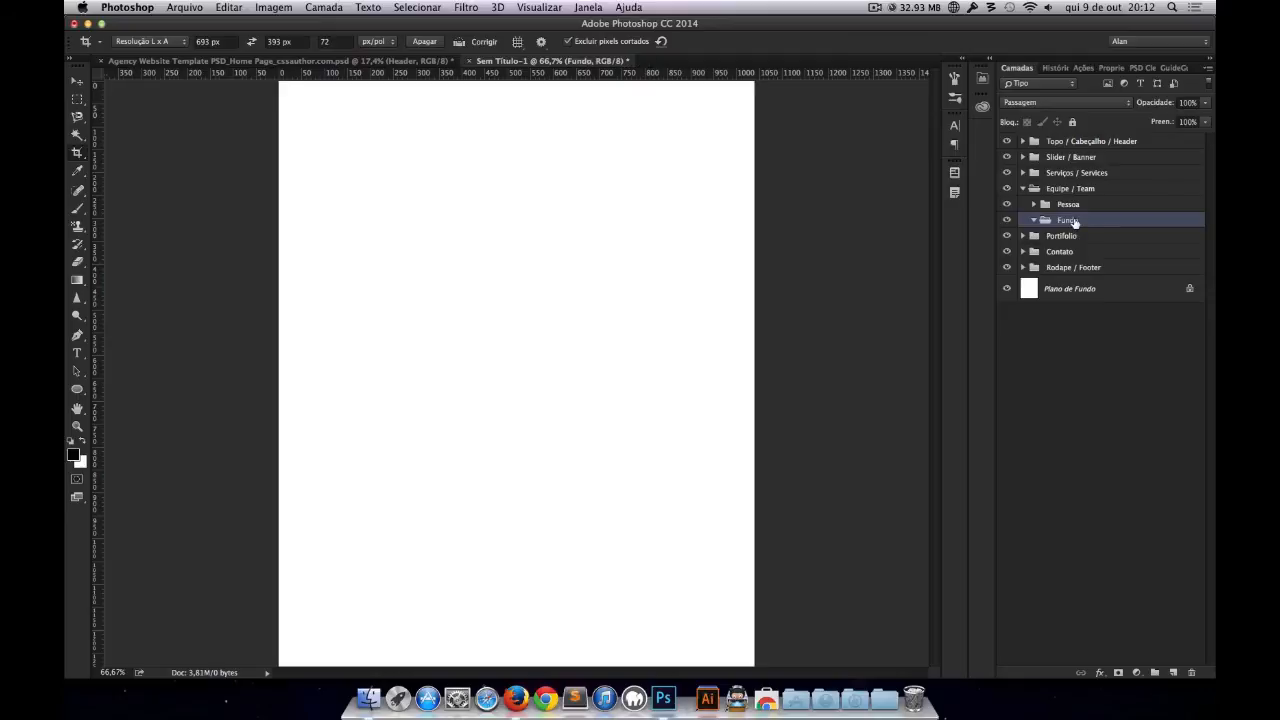
{"action": "left_click", "coordinate": [1023, 189]}
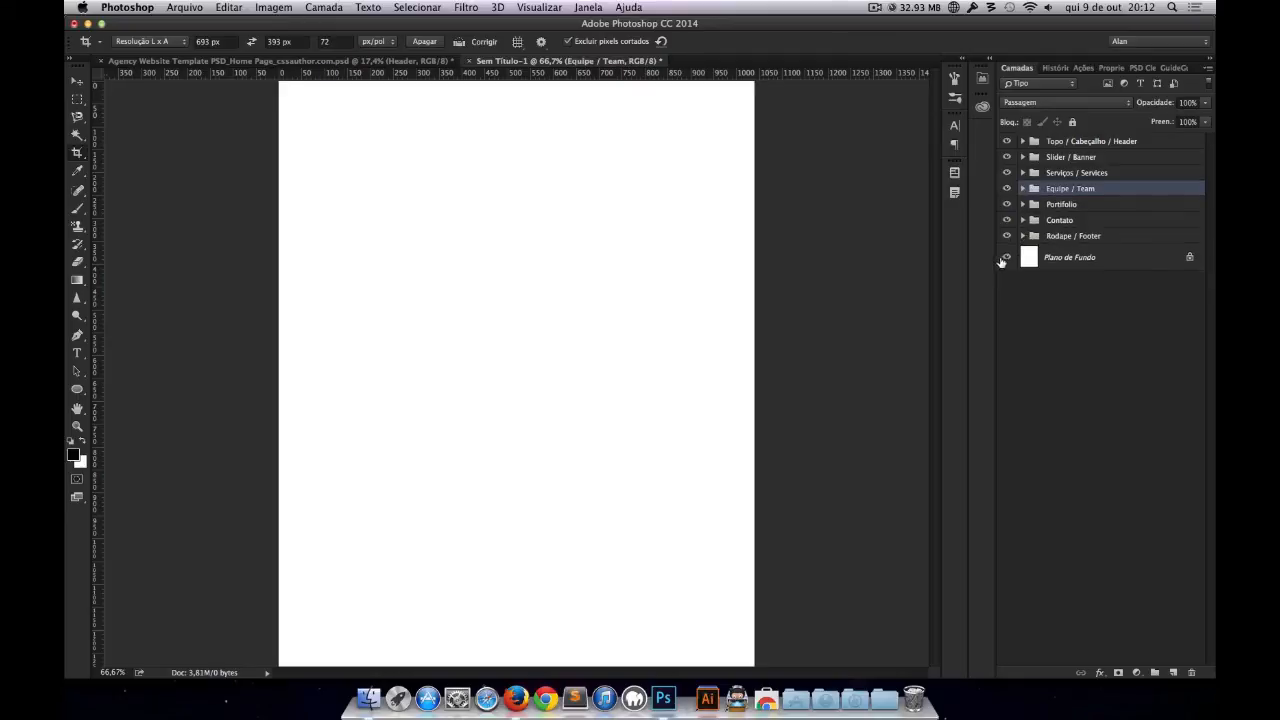
Step: Add a subgroup named Mapa / Map inside the Contato group
{"action": "left_click", "coordinate": [1036, 206]}
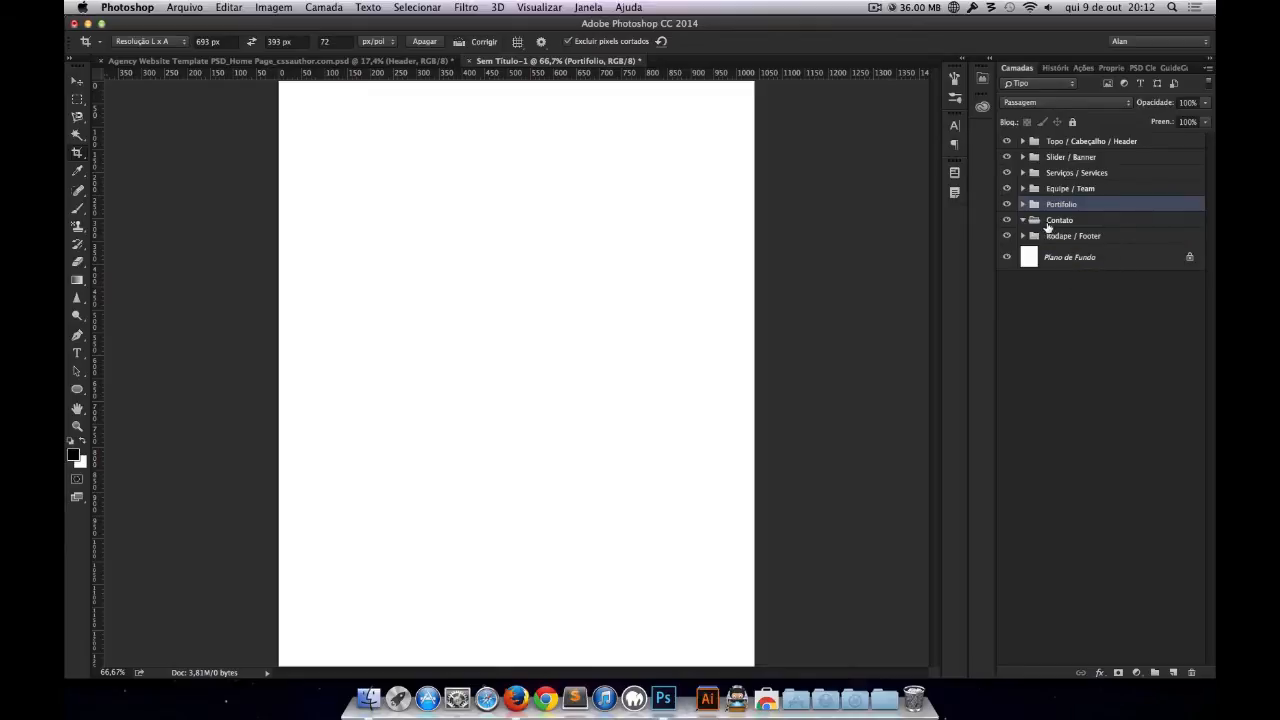
{"action": "left_click", "coordinate": [1060, 221]}
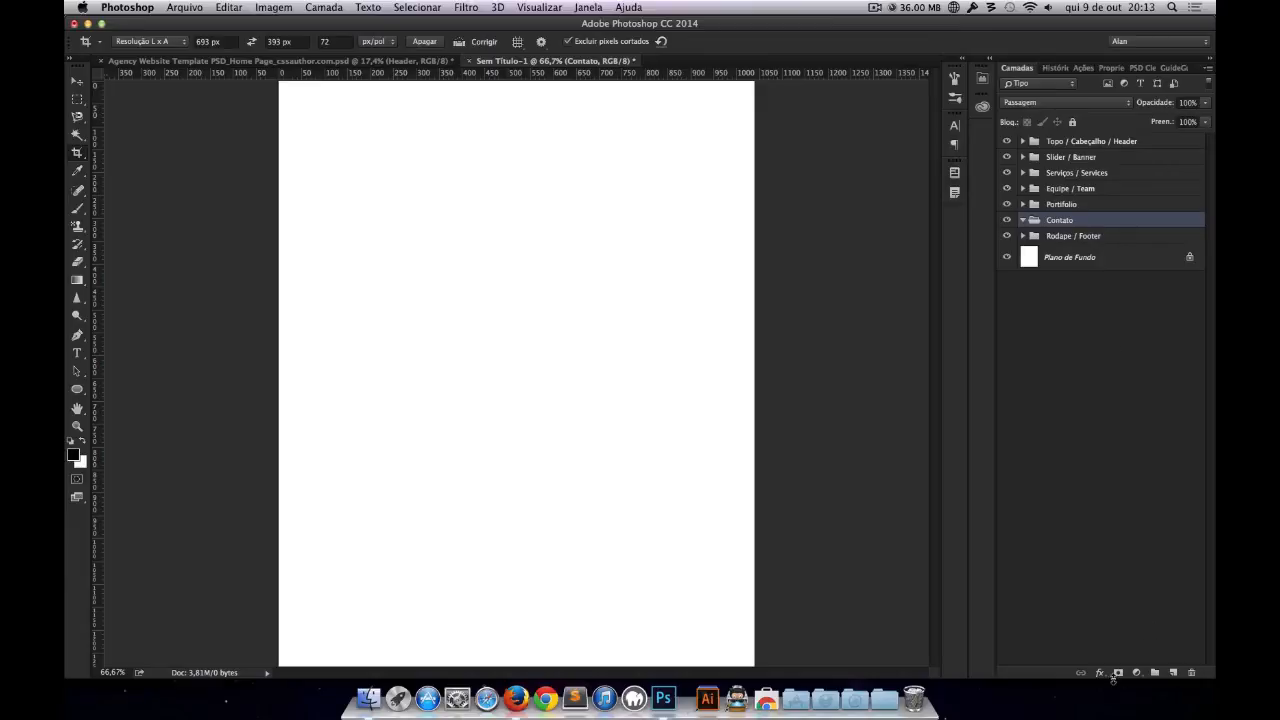
{"action": "left_click", "coordinate": [1155, 673]}
{"action": "left_click_drag", "start_coordinate": [1066, 221], "coordinate": [1066, 237]}
{"action": "double_click", "coordinate": [1064, 236]}
{"action": "type", "text": "Mapa"}
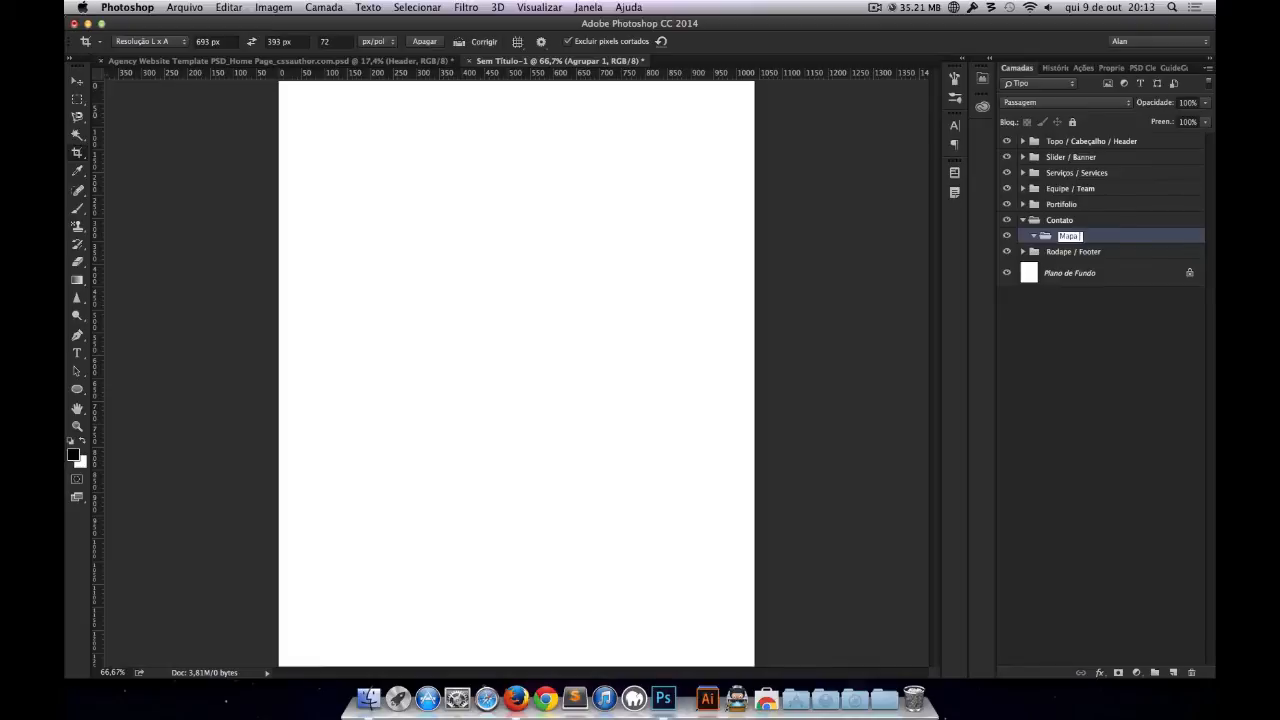
{"action": "type", "text": " / m"}
{"action": "key", "text": "BackSpace"}
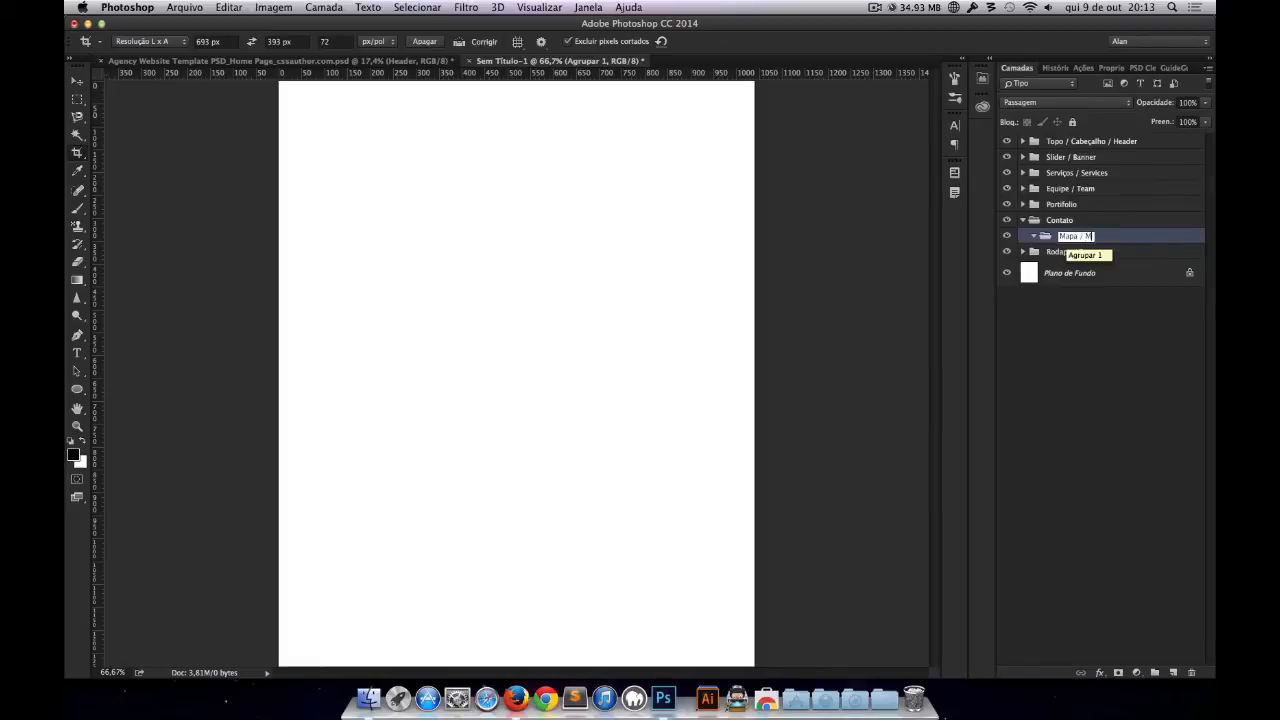
{"action": "key", "text": "Return"}
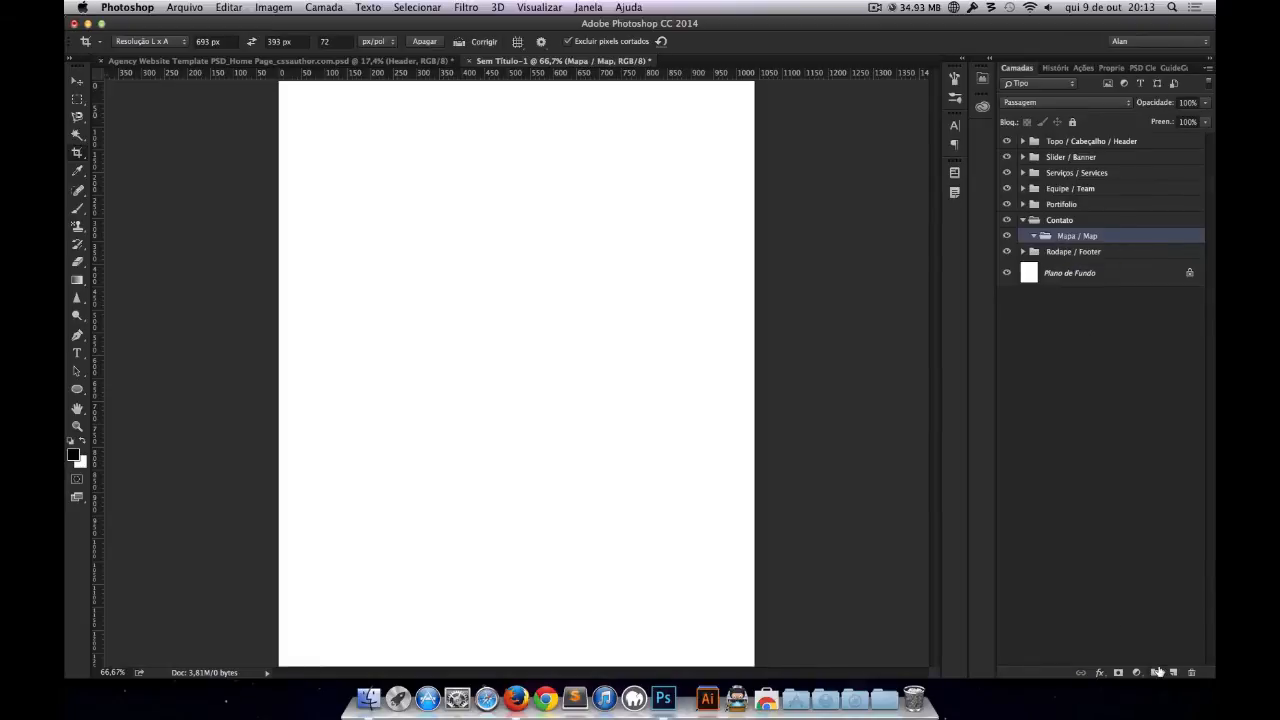
Step: Add a subgroup named Form / Formulário above Mapa / Map inside the Contato group
{"action": "double_click", "coordinate": [1071, 236]}
{"action": "type", "text": "Fo"}
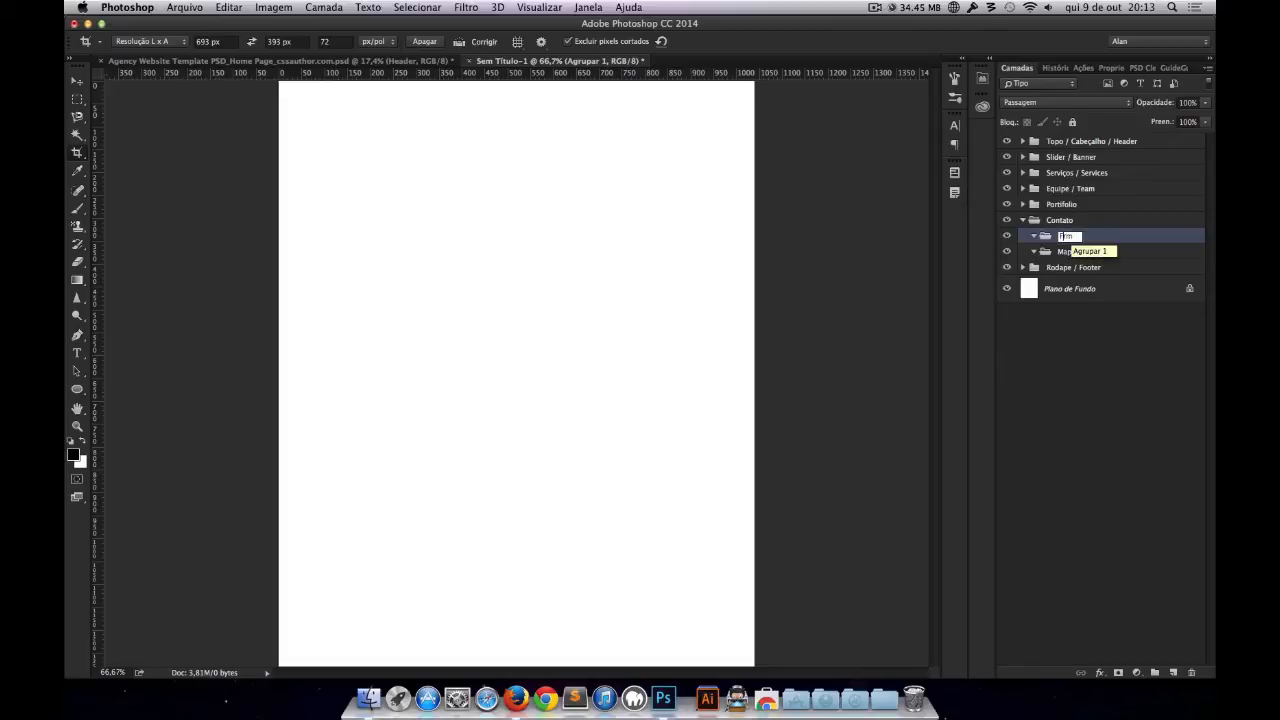
{"action": "type", "text": "rm / Formulário"}
{"action": "key", "text": "Return"}
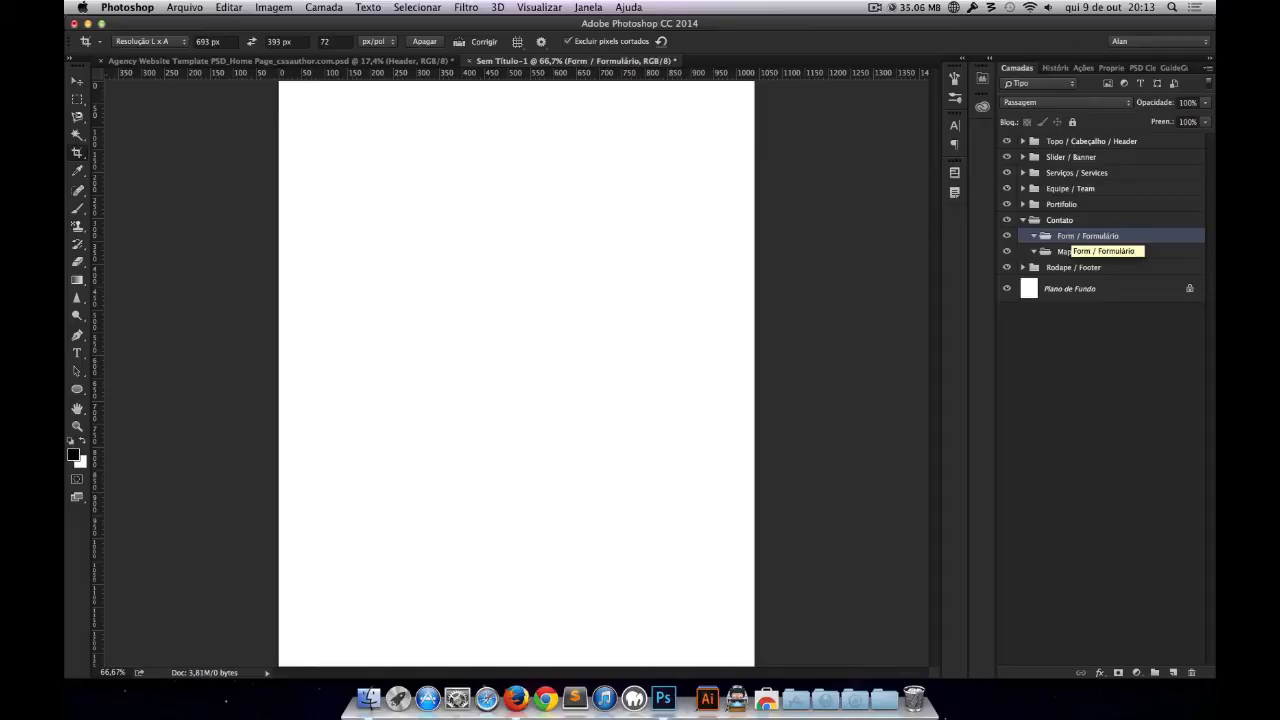
Step: Add a subgroup named Telefone above Form / Formulário inside Contato and collapse the parent group
{"action": "left_click", "coordinate": [1155, 672]}
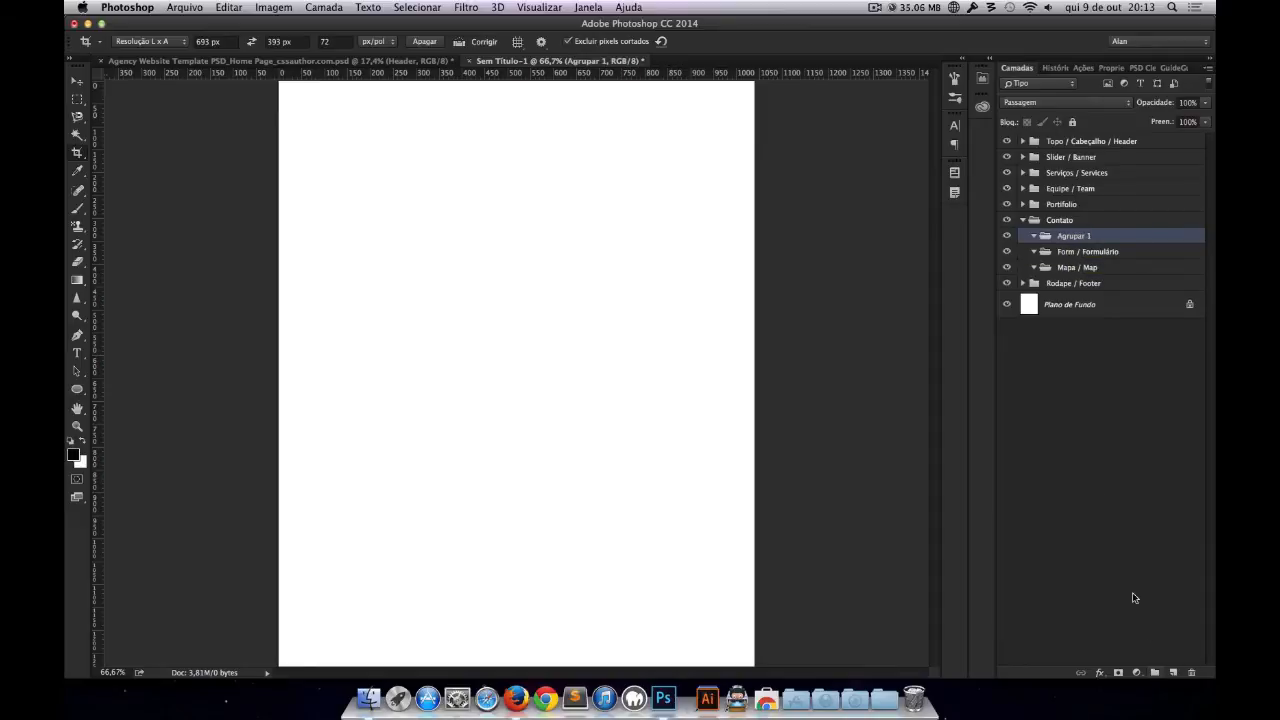
{"action": "double_click", "coordinate": [1074, 236]}
{"action": "type", "text": "Telefone"}
{"action": "key", "text": "Return"}
{"action": "left_click", "coordinate": [1034, 236]}
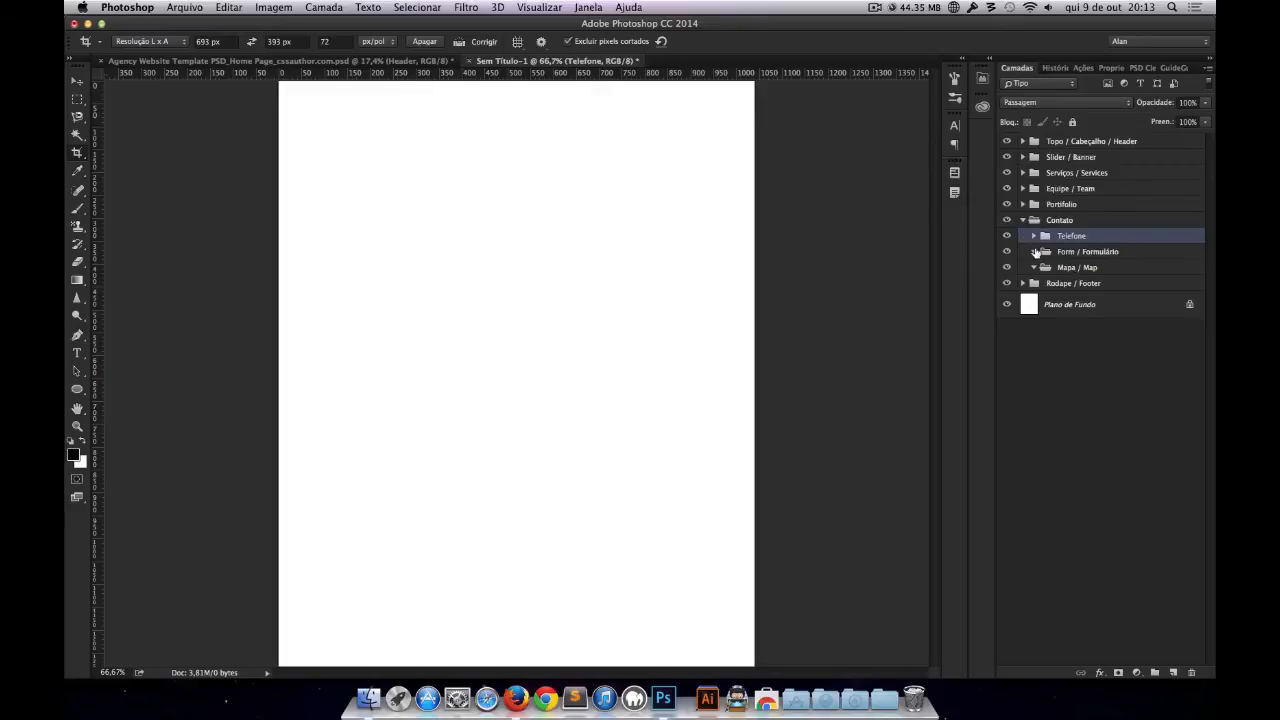
{"action": "left_click", "coordinate": [1022, 220]}
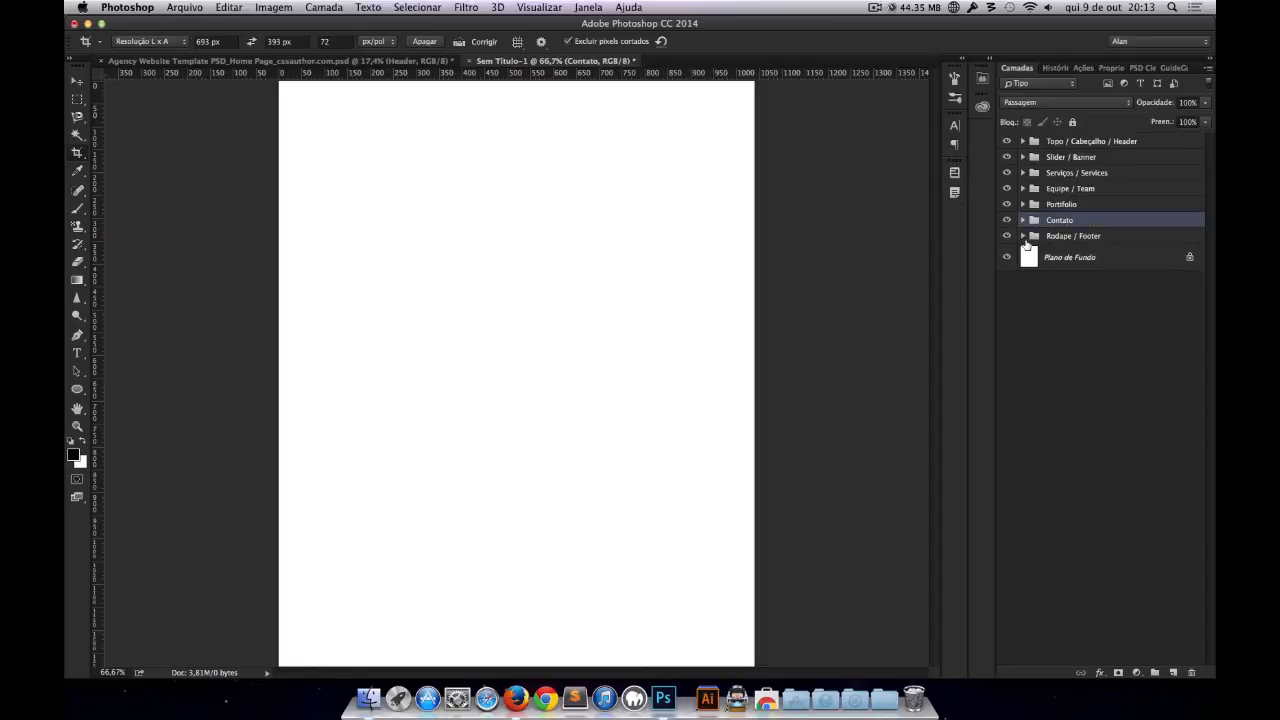
{"action": "left_click", "coordinate": [1023, 236]}
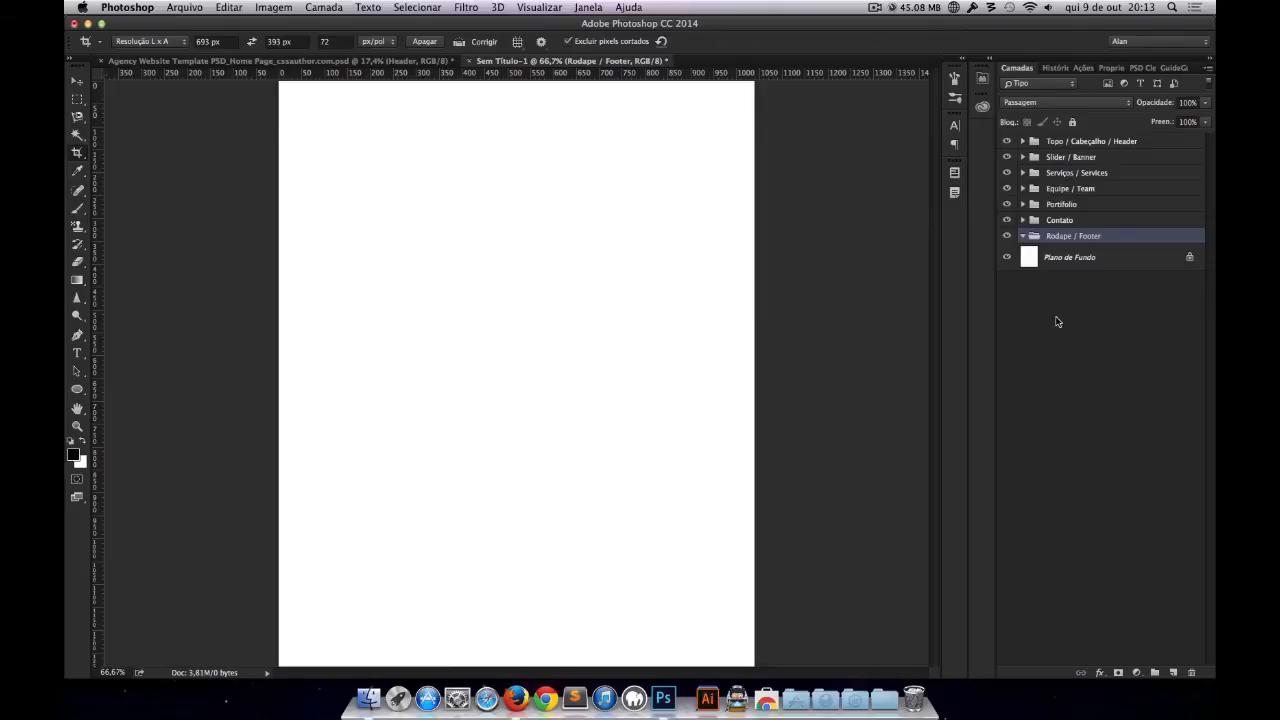
{"action": "left_click", "coordinate": [1022, 236]}
Step: Run the PSD Cleaner check on the Agency Website Template document and select the Rectangle 2 layer from its error list
{"action": "left_click", "coordinate": [428, 62]}
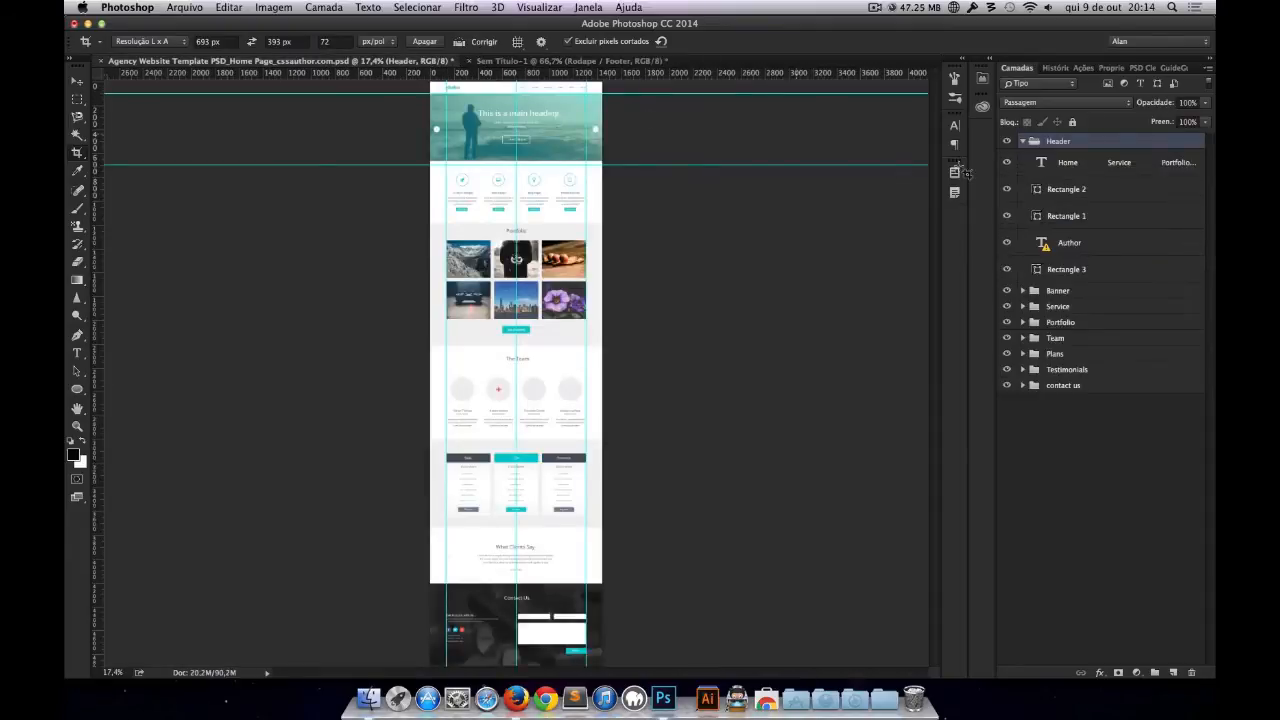
{"action": "left_click", "coordinate": [1142, 68]}
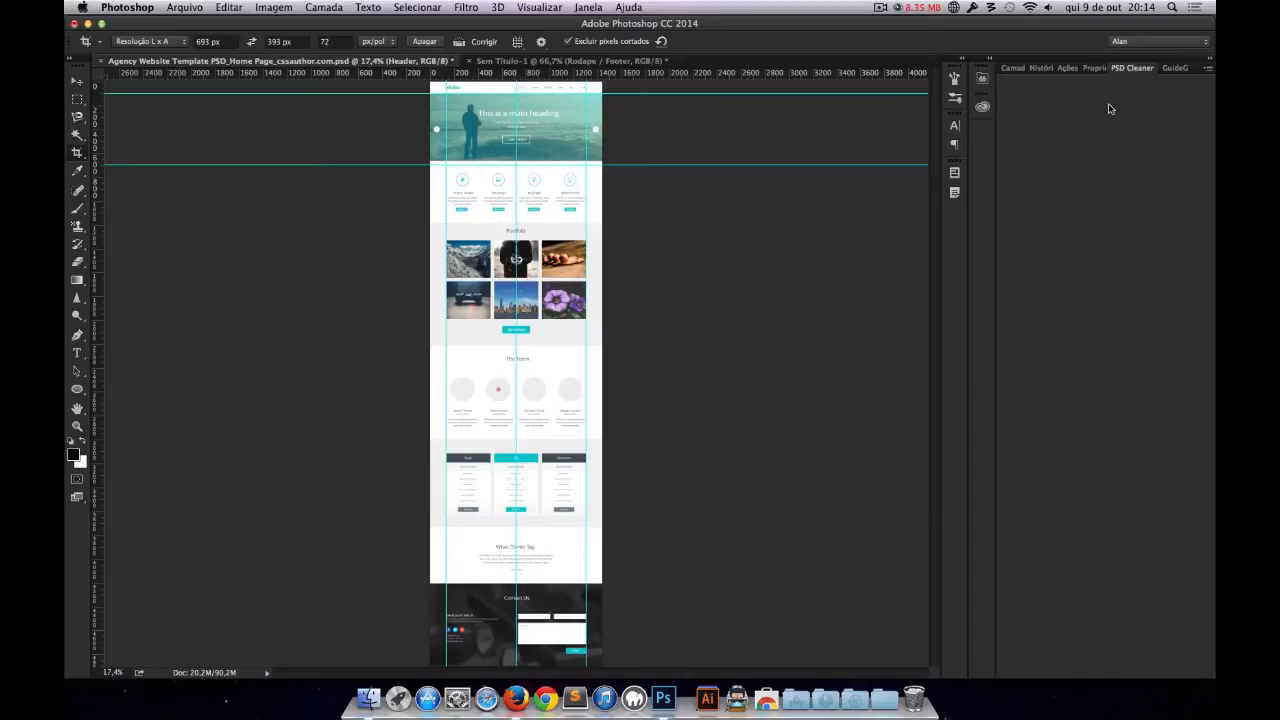
{"action": "left_click", "coordinate": [1131, 68]}
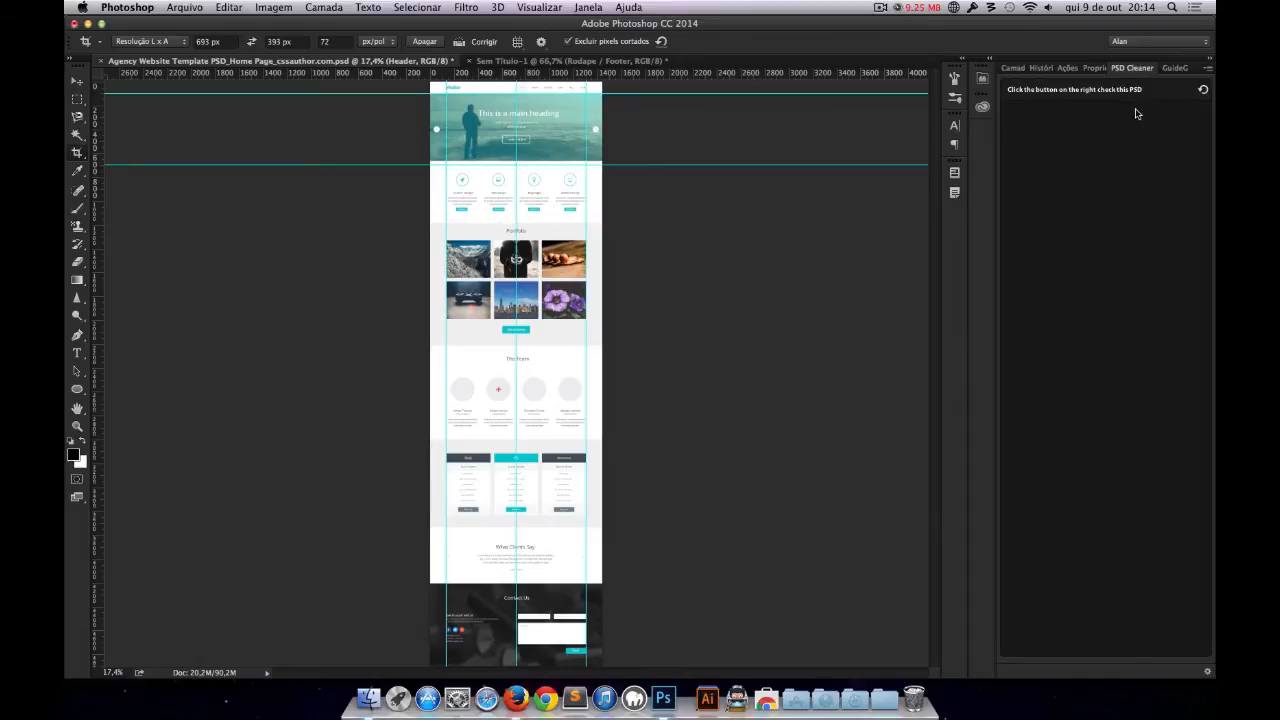
{"action": "left_click", "coordinate": [1204, 91]}
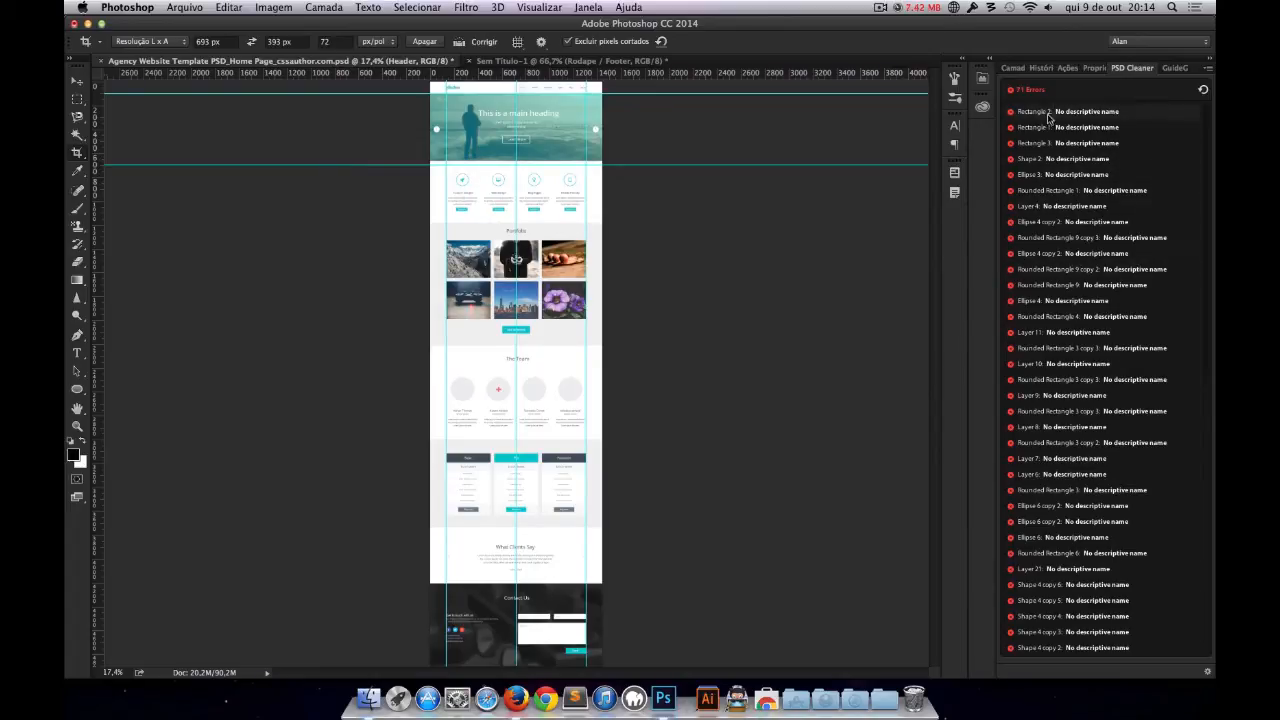
{"action": "left_click", "coordinate": [1022, 111]}
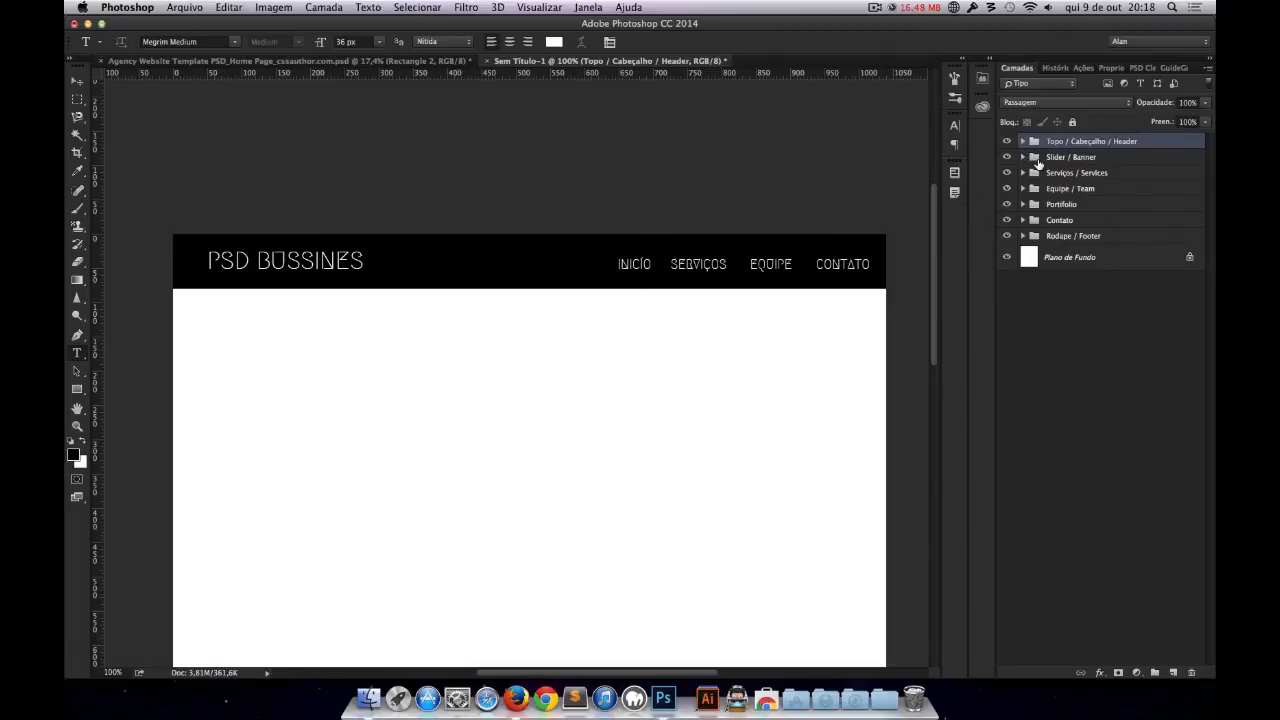
Step: Select the Imagem subgroup in Slider / Banner and open baloes.jpg from the Imagens HD folder in Photoshop
{"action": "left_click", "coordinate": [1021, 158]}
{"action": "left_click", "coordinate": [1096, 162]}
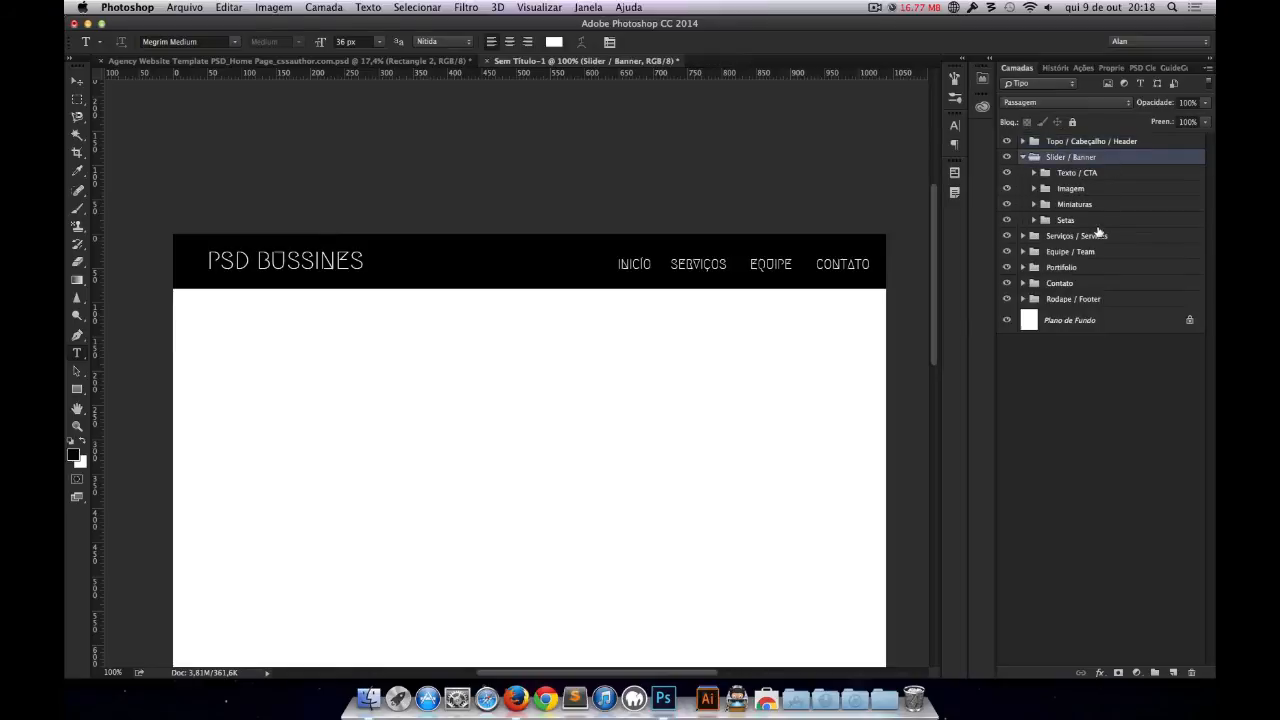
{"action": "left_click", "coordinate": [1076, 176]}
{"action": "left_click", "coordinate": [1068, 188]}
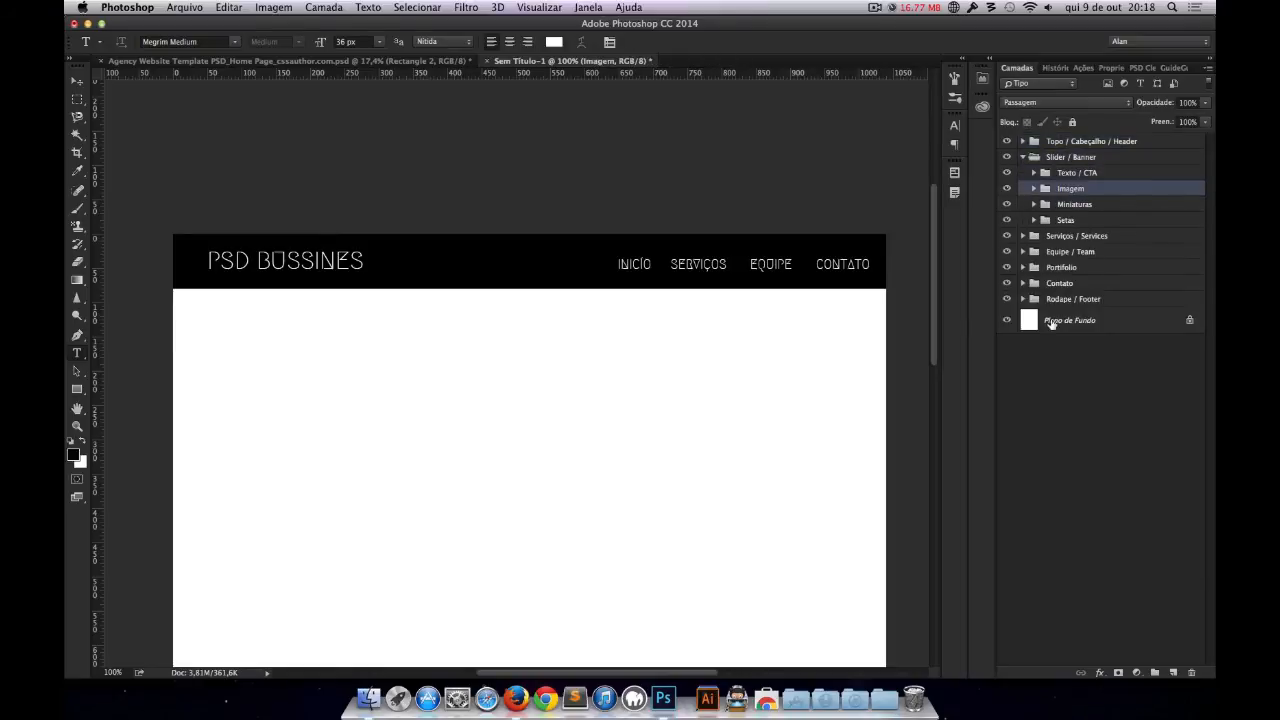
{"action": "left_click", "coordinate": [884, 699]}
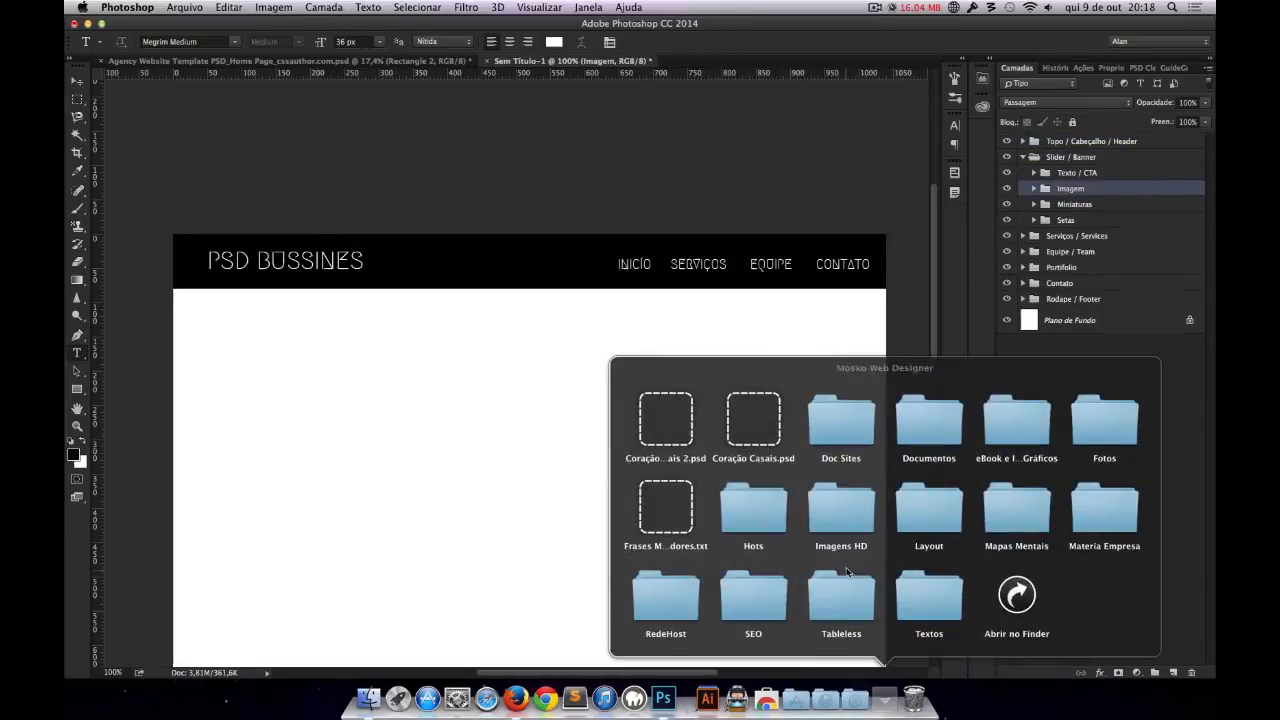
{"action": "left_click", "coordinate": [841, 510]}
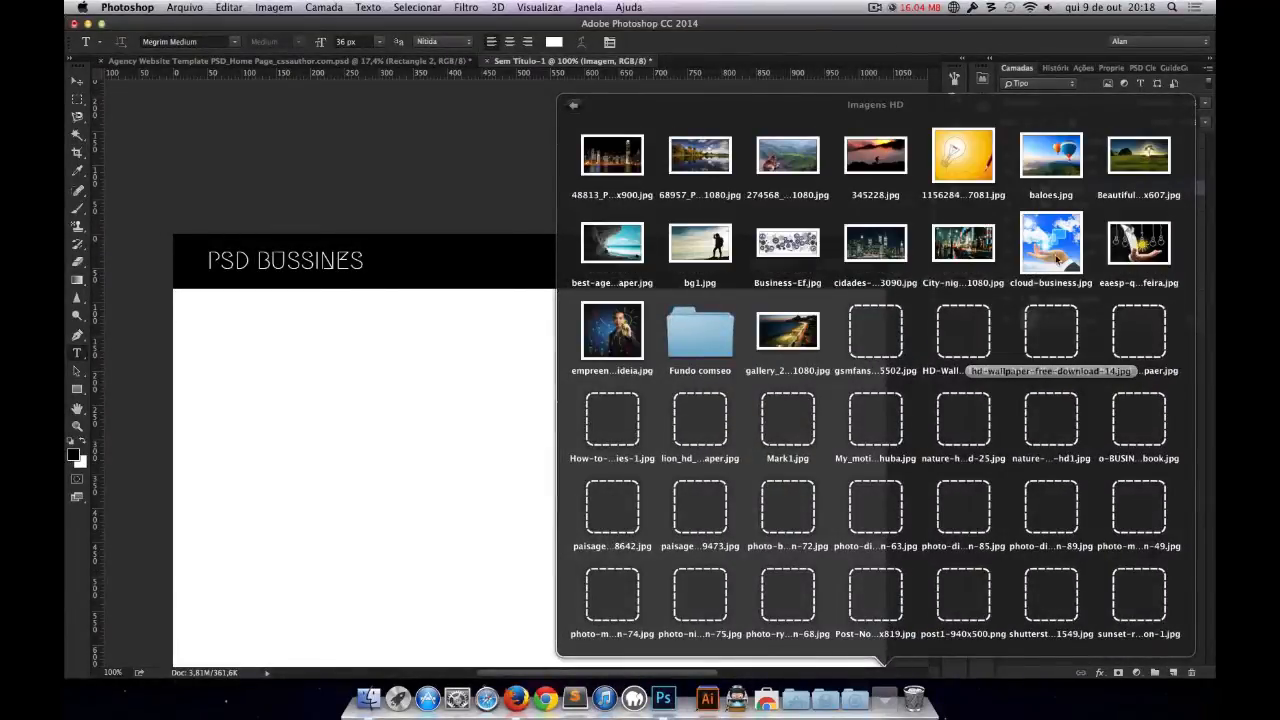
{"action": "left_click_drag", "start_coordinate": [1033, 190], "coordinate": [826, 60]}
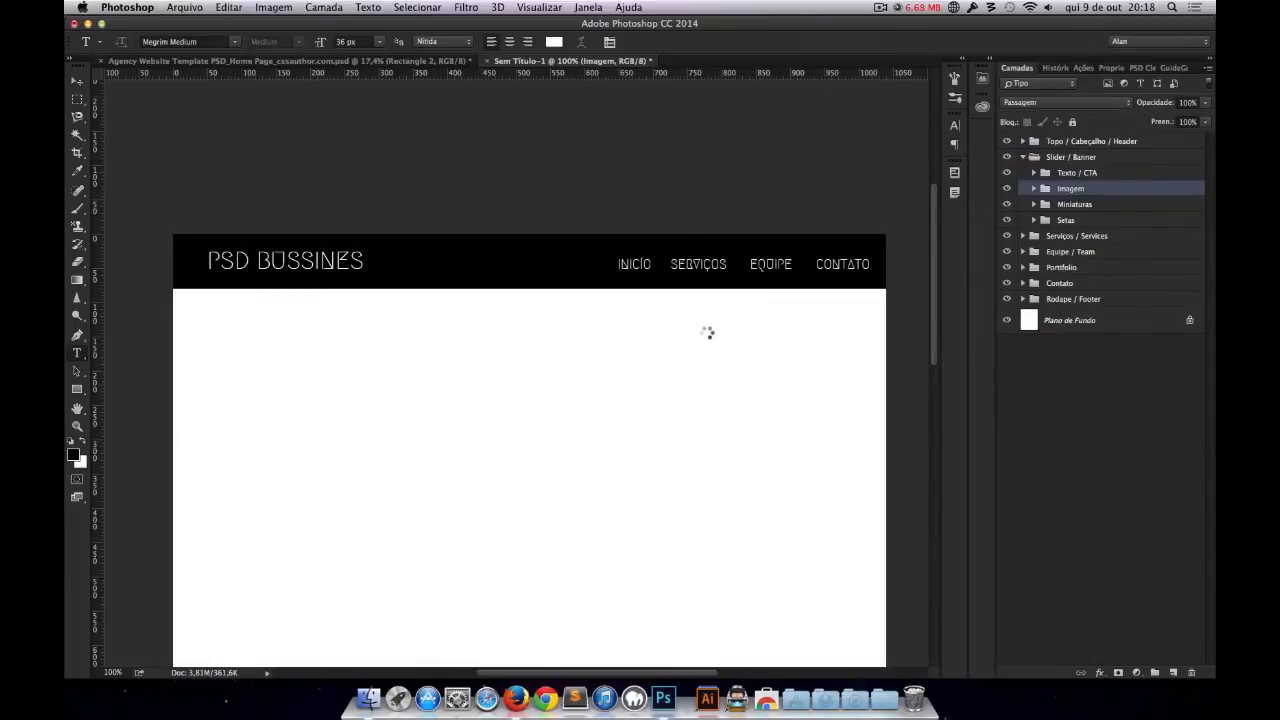
Step: Copy the entire balloon photo and paste it into the Sem Título-1 layout in the Slider / Banner group
{"action": "key", "text": "super+a"}
{"action": "key", "text": "super+c"}
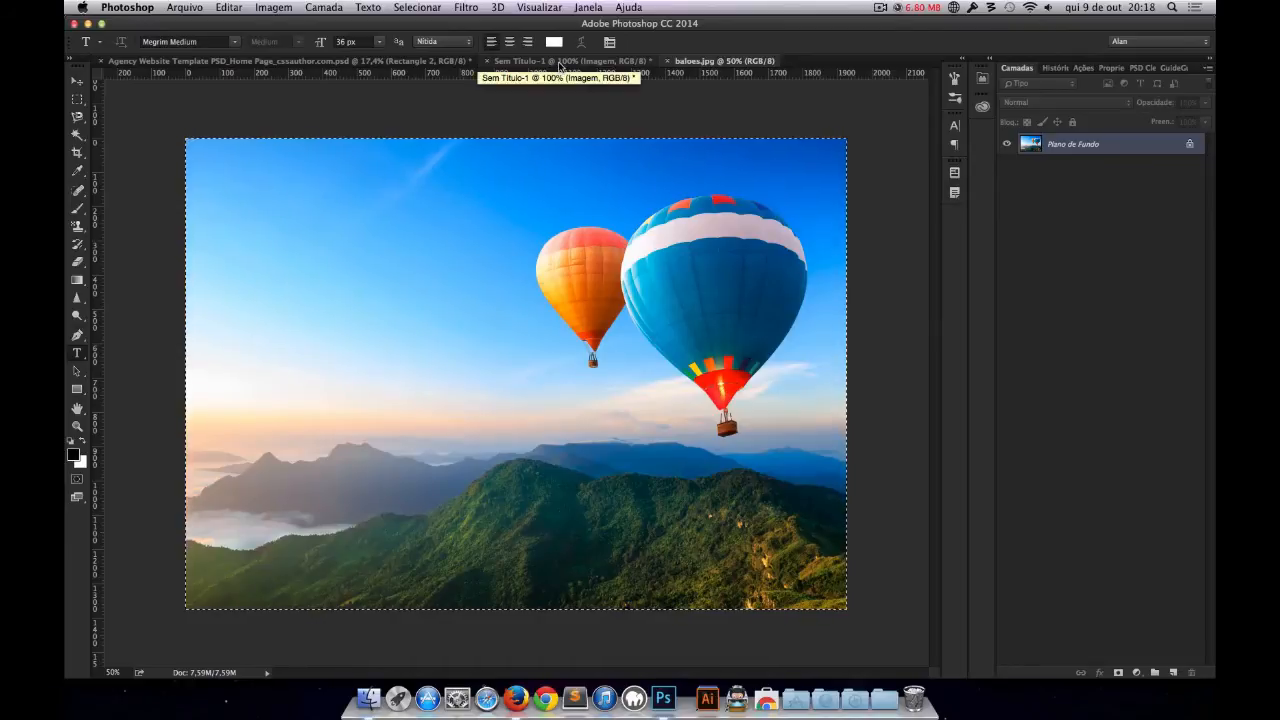
{"action": "left_click", "coordinate": [560, 63]}
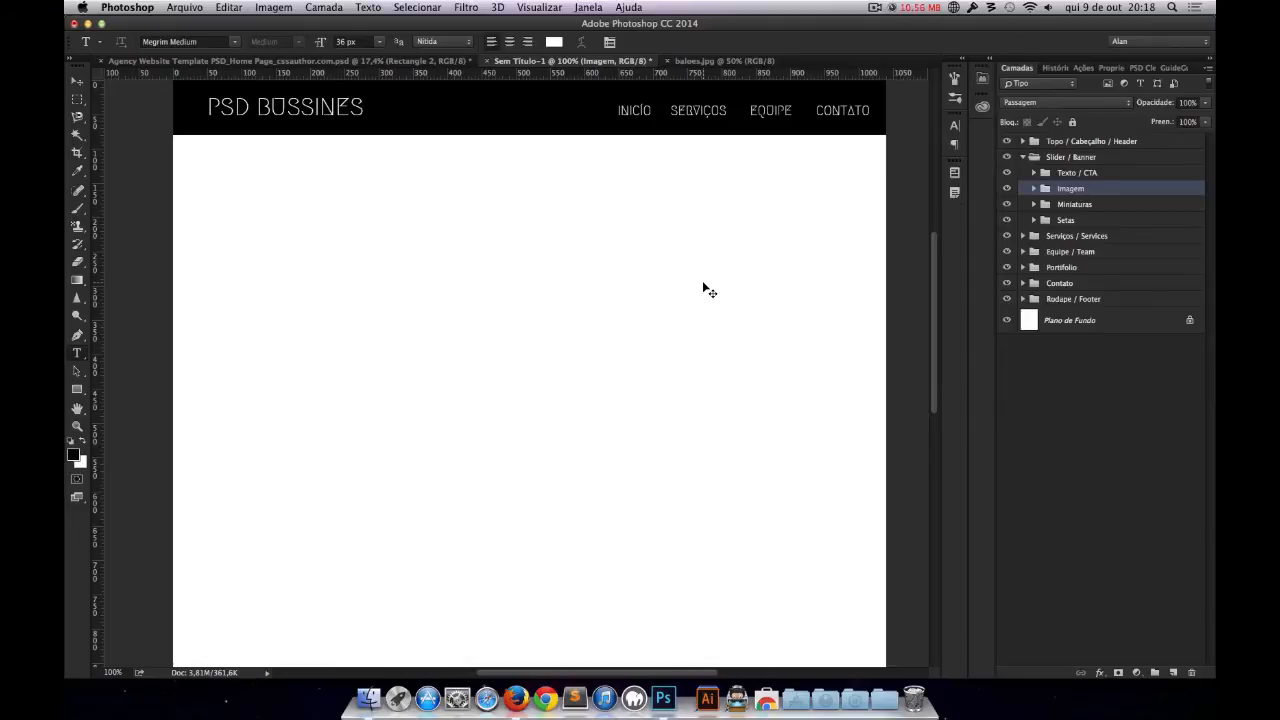
{"action": "key", "text": "ctrl+v"}
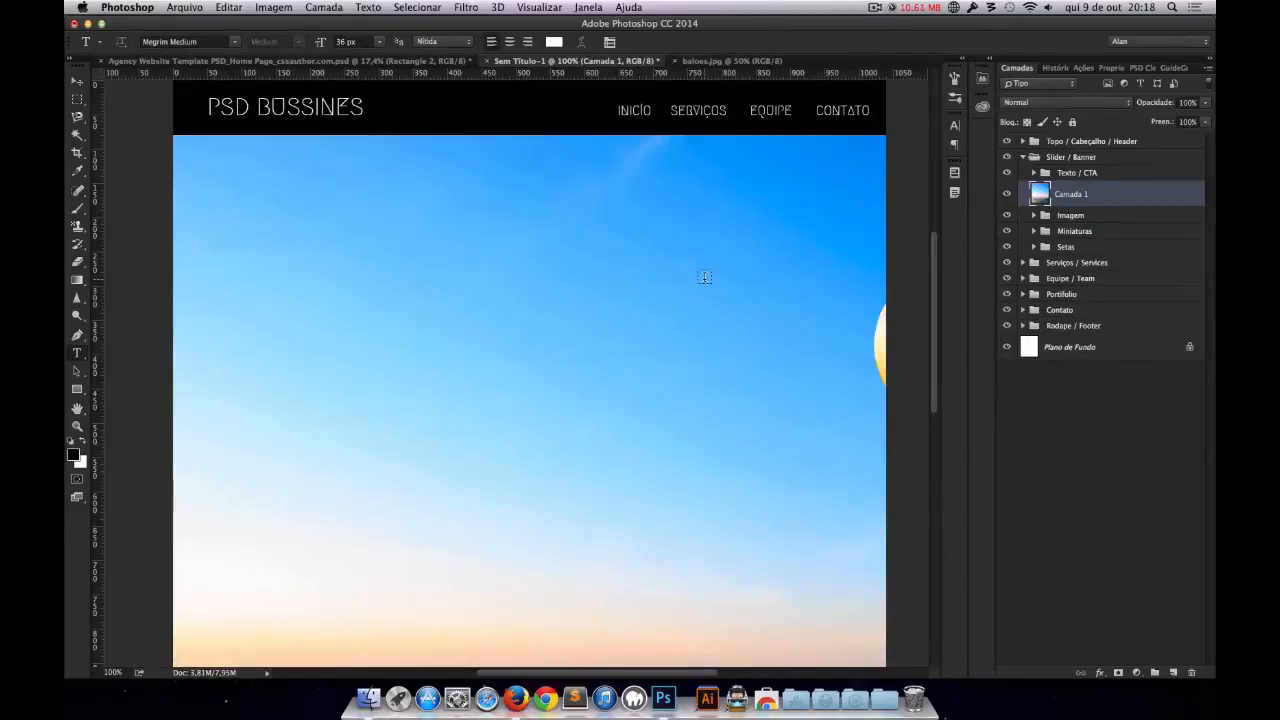
Step: Scale the pasted balloon photo down proportionally to fit the page width and position it directly beneath the header
{"action": "key", "text": "ctrl+t"}
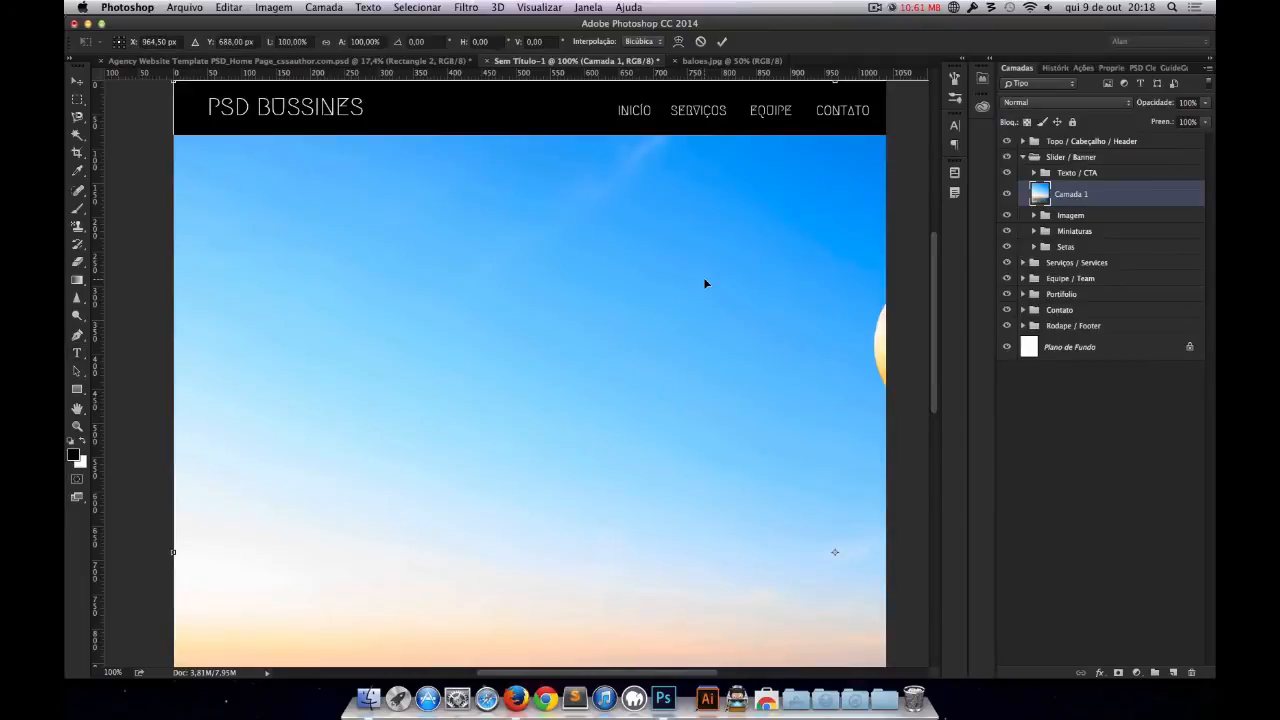
{"action": "key", "text": "ctrl+0"}
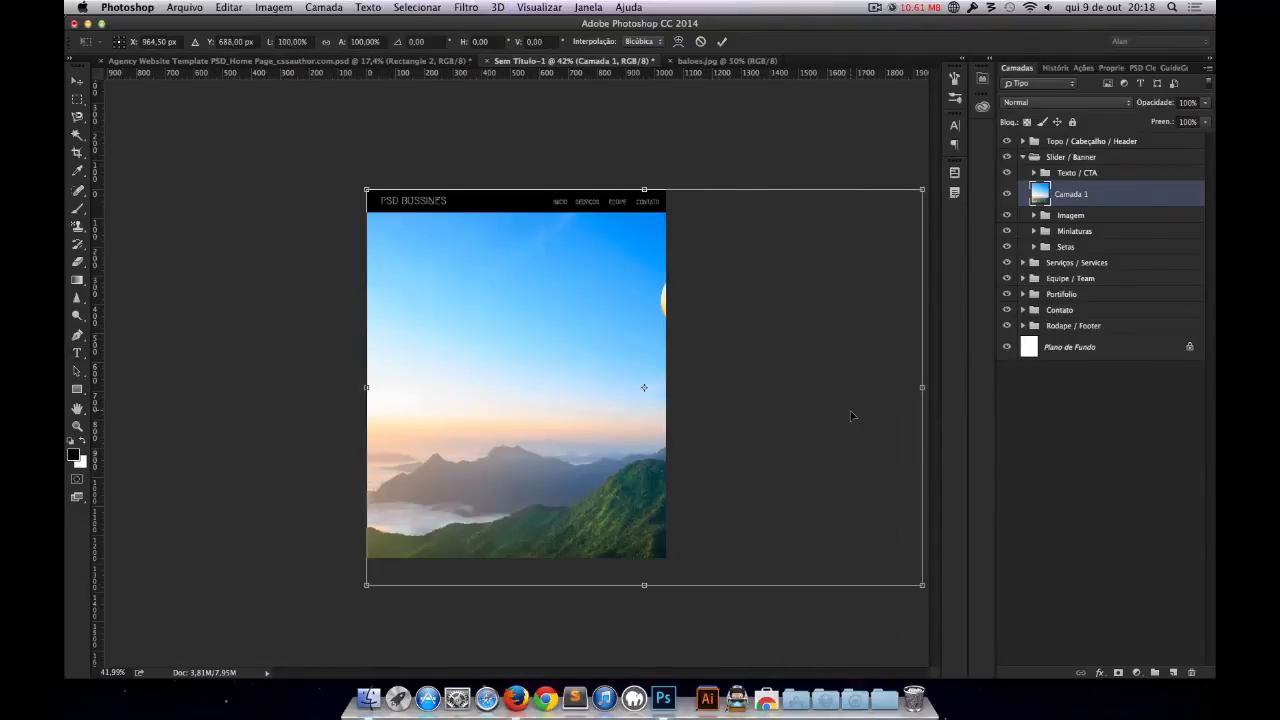
{"action": "left_click_drag", "start_coordinate": [836, 422], "coordinate": [837, 457]}
{"action": "left_click_drag", "start_coordinate": [922, 605], "coordinate": [709, 373]}
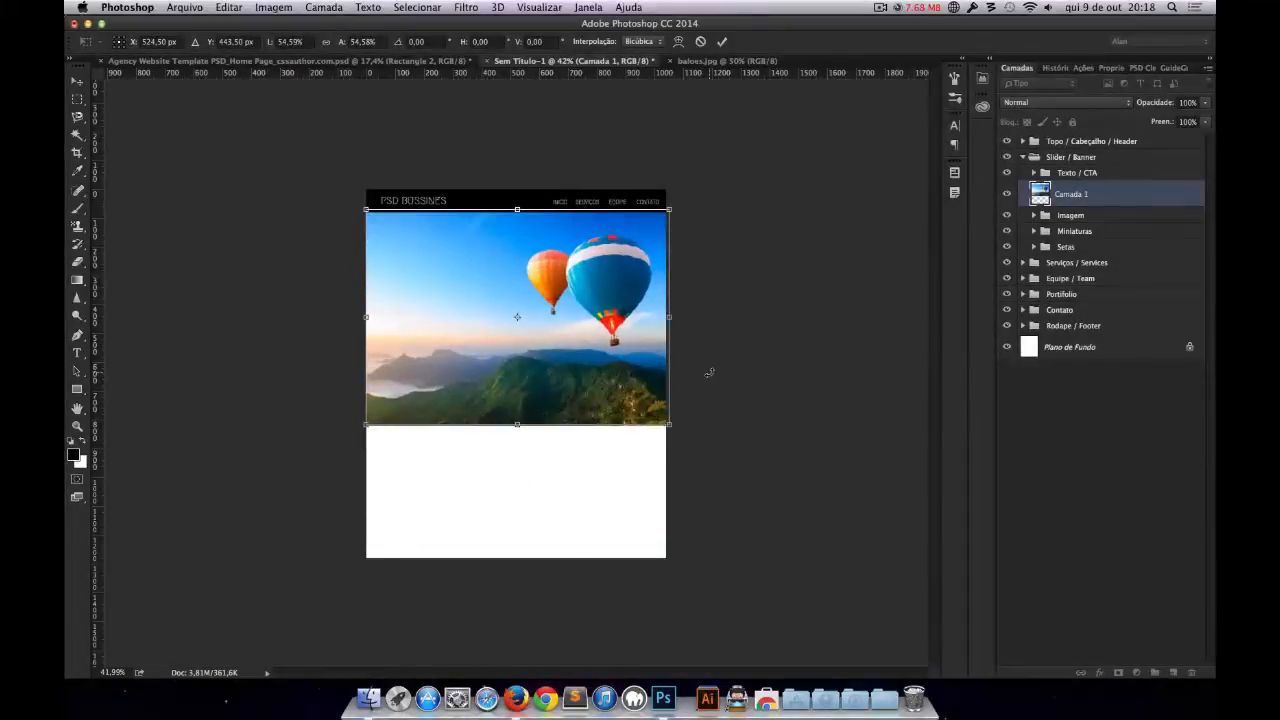
{"action": "key", "text": "super+0"}
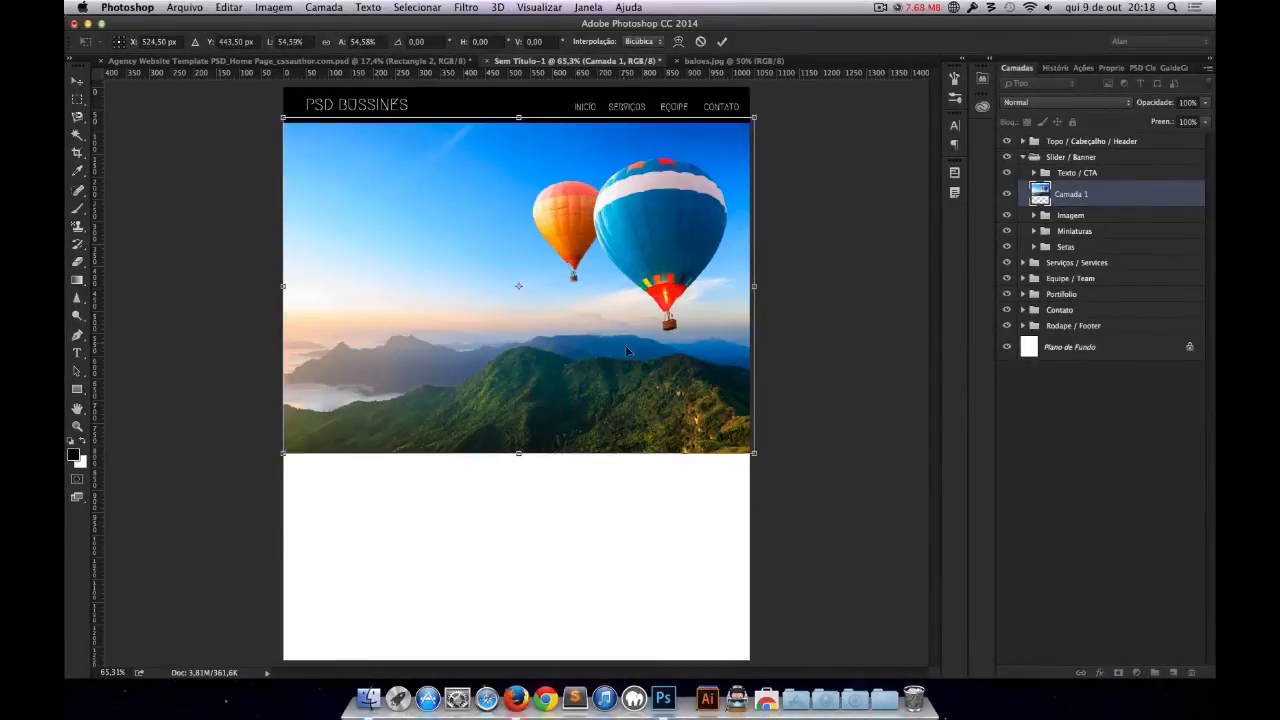
{"action": "left_click_drag", "start_coordinate": [751, 451], "coordinate": [748, 448]}
{"action": "key", "text": "Return"}
{"action": "key", "text": "t"}
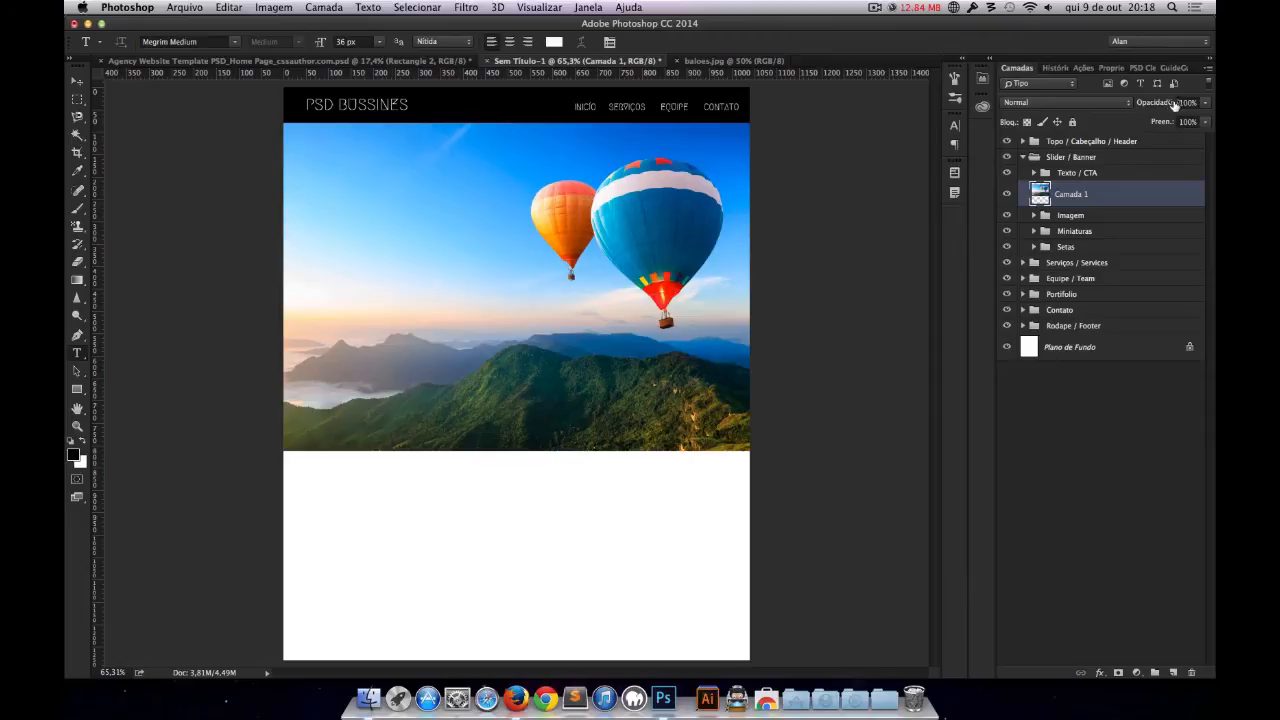
Step: Create a new layer above the balloon photo, load the photo's outline as a selection, fill it with black and deselect
{"action": "mouse_move", "coordinate": [1170, 106]}
{"action": "left_mouse_down"}
{"action": "mouse_move", "coordinate": [1117, 104]}
{"action": "mouse_move", "coordinate": [1188, 108]}
{"action": "left_mouse_up"}
{"action": "key", "text": "super+shift+n"}
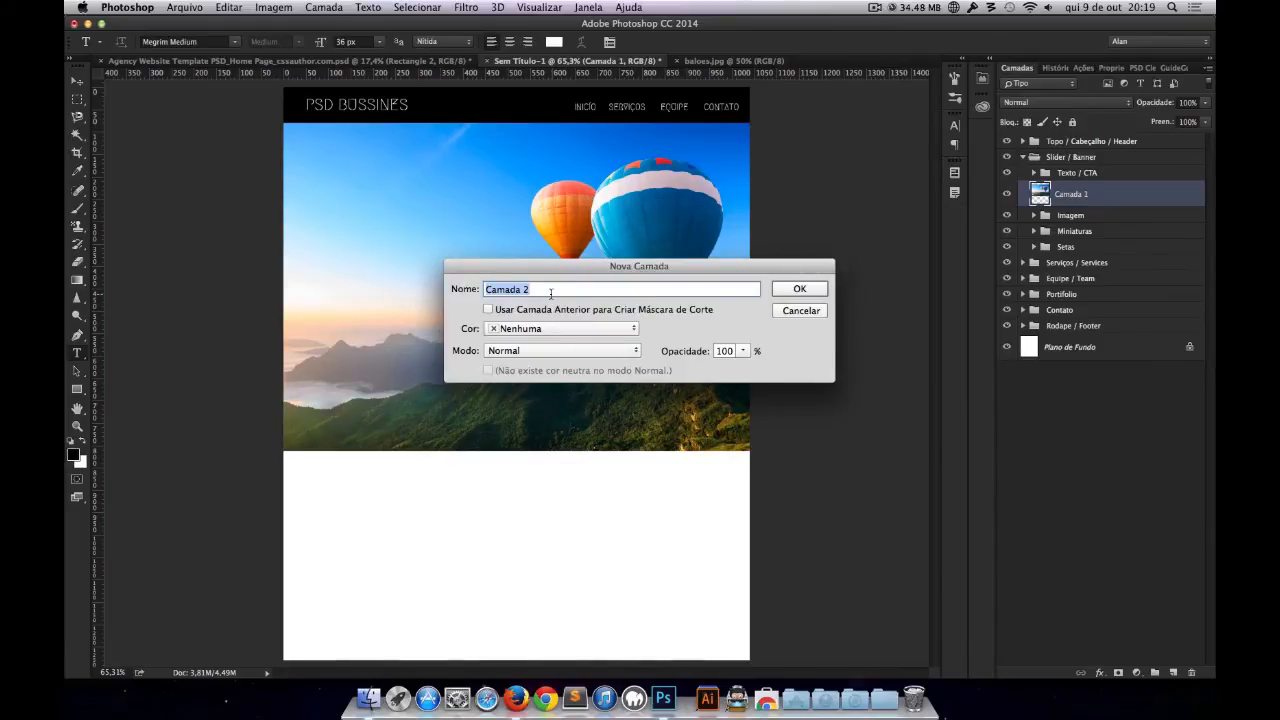
{"action": "key", "text": "Return"}
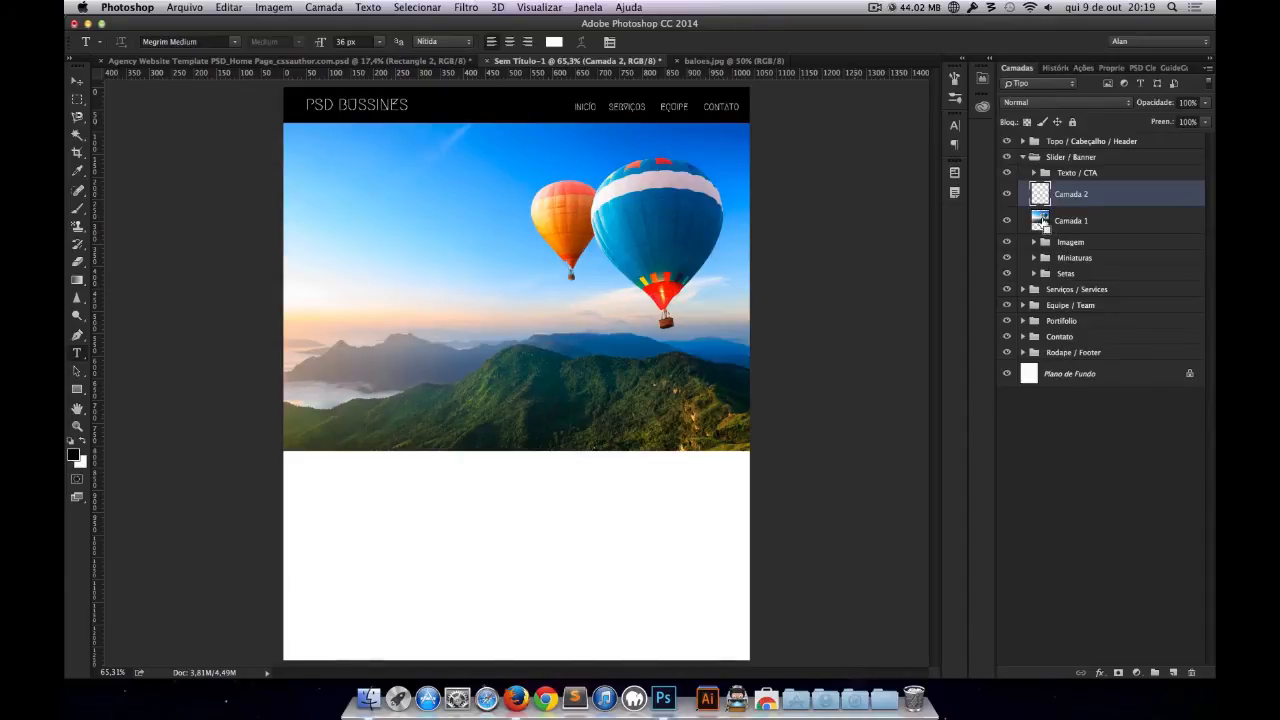
{"action": "left_click", "coordinate": [1043, 222], "text": "super"}
{"action": "key", "text": "super+BackSpace"}
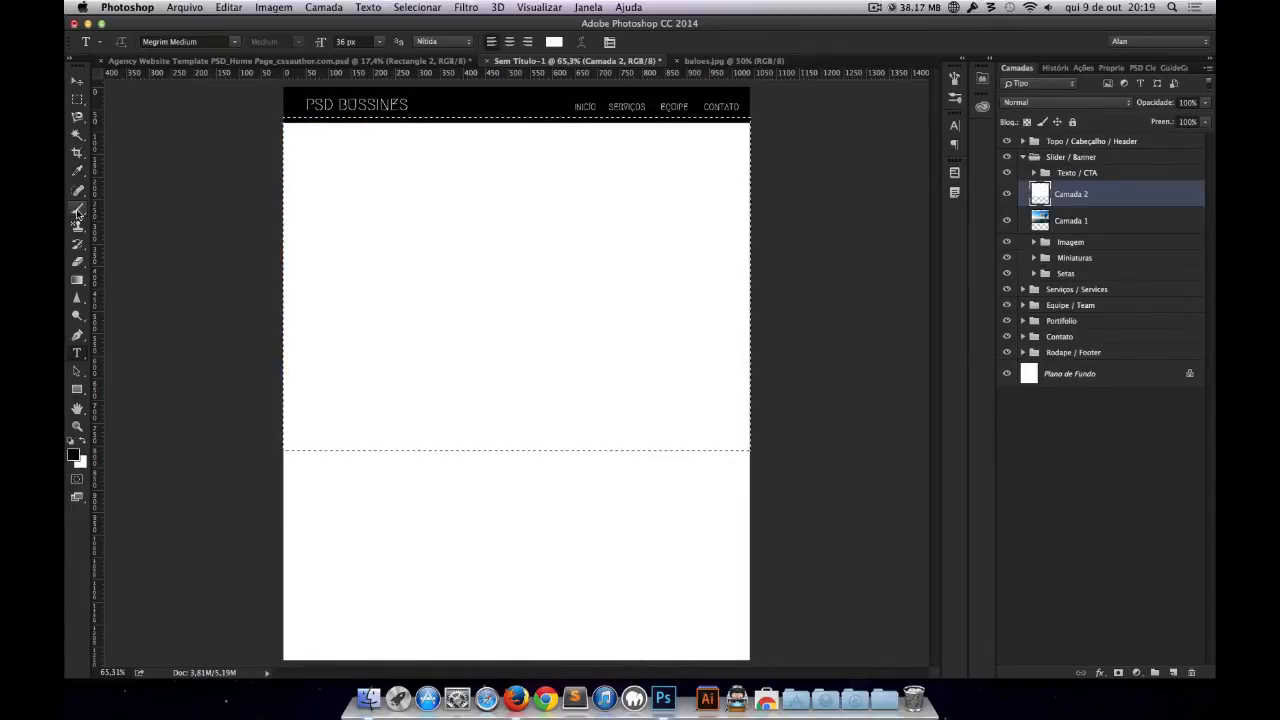
{"action": "key", "text": "alt+BackSpace"}
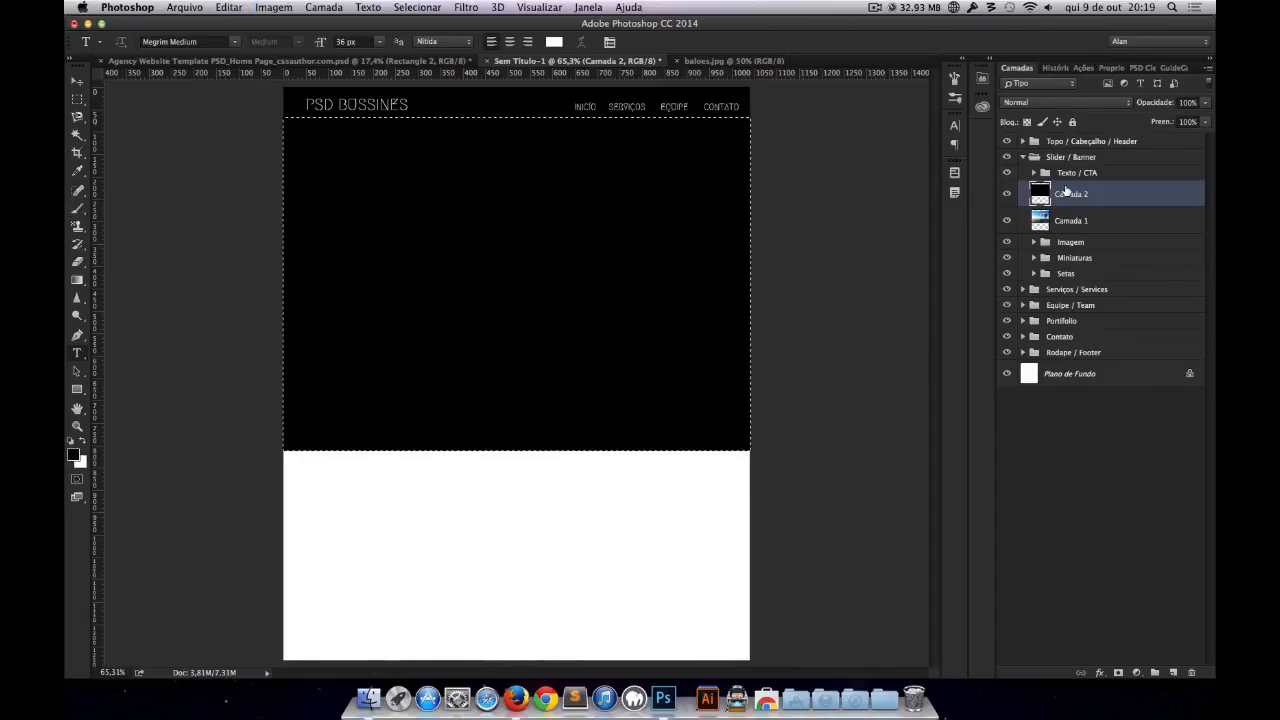
{"action": "key", "text": "super+d"}
Step: Lower the black overlay layer's opacity to 40% and fine-tune it slightly over the balloon photo
{"action": "left_click_drag", "start_coordinate": [1168, 106], "coordinate": [1128, 107]}
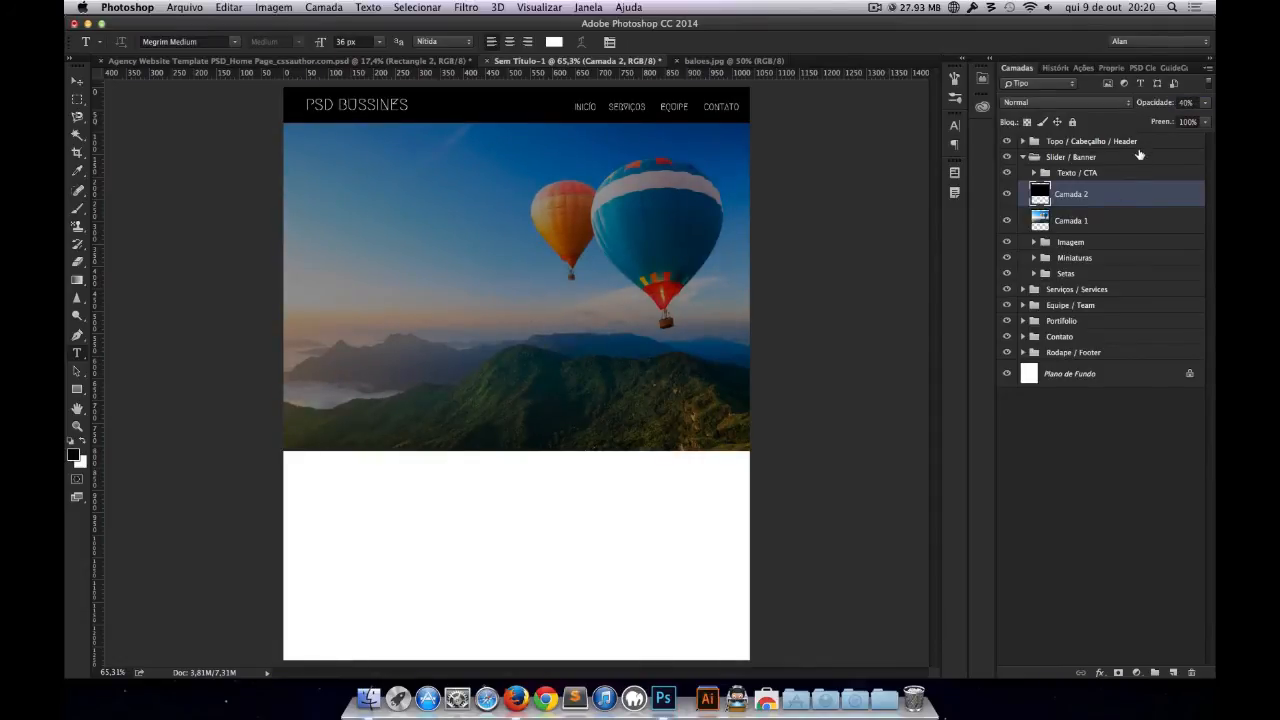
{"action": "mouse_move", "coordinate": [1160, 105]}
{"action": "left_mouse_down"}
{"action": "mouse_move", "coordinate": [1146, 106]}
{"action": "mouse_move", "coordinate": [1157, 106]}
{"action": "left_mouse_up"}
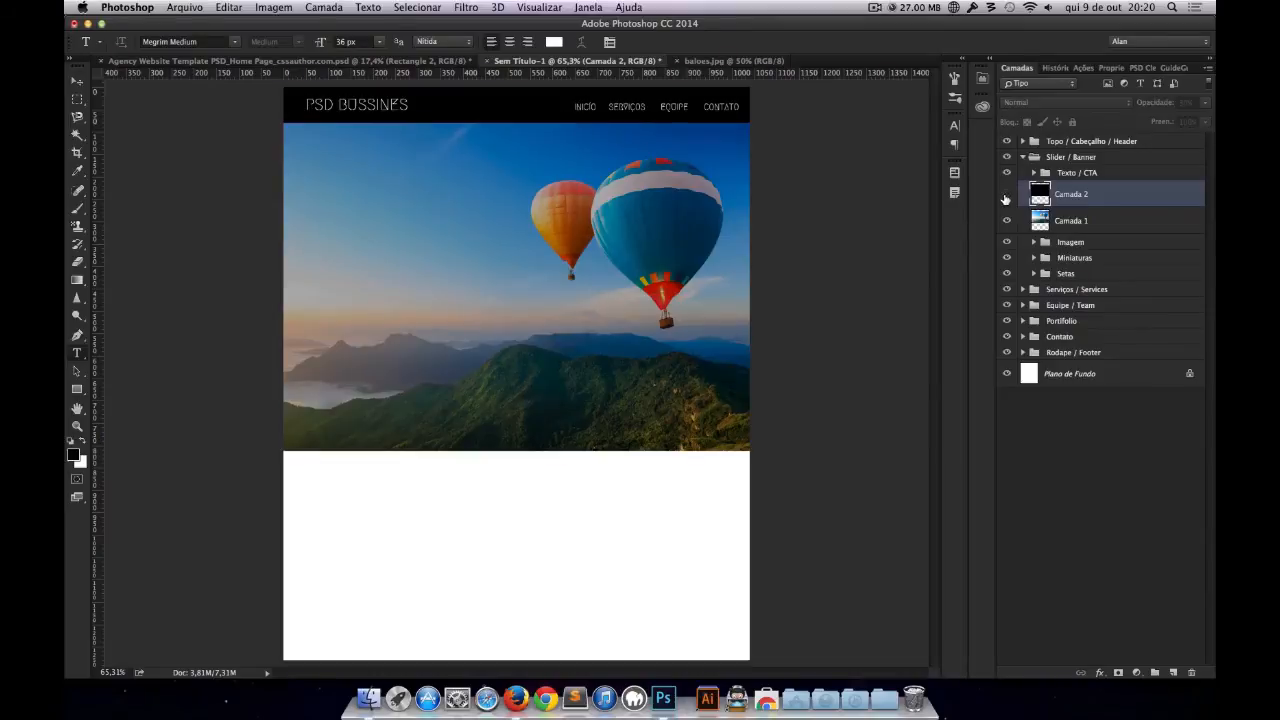
Step: Add the white headline "VENHA CONHECER A PSD BUSSINESS" over the balloon banner, above the black overlay layer
{"action": "left_click", "coordinate": [1005, 199]}
{"action": "left_click", "coordinate": [1005, 199]}
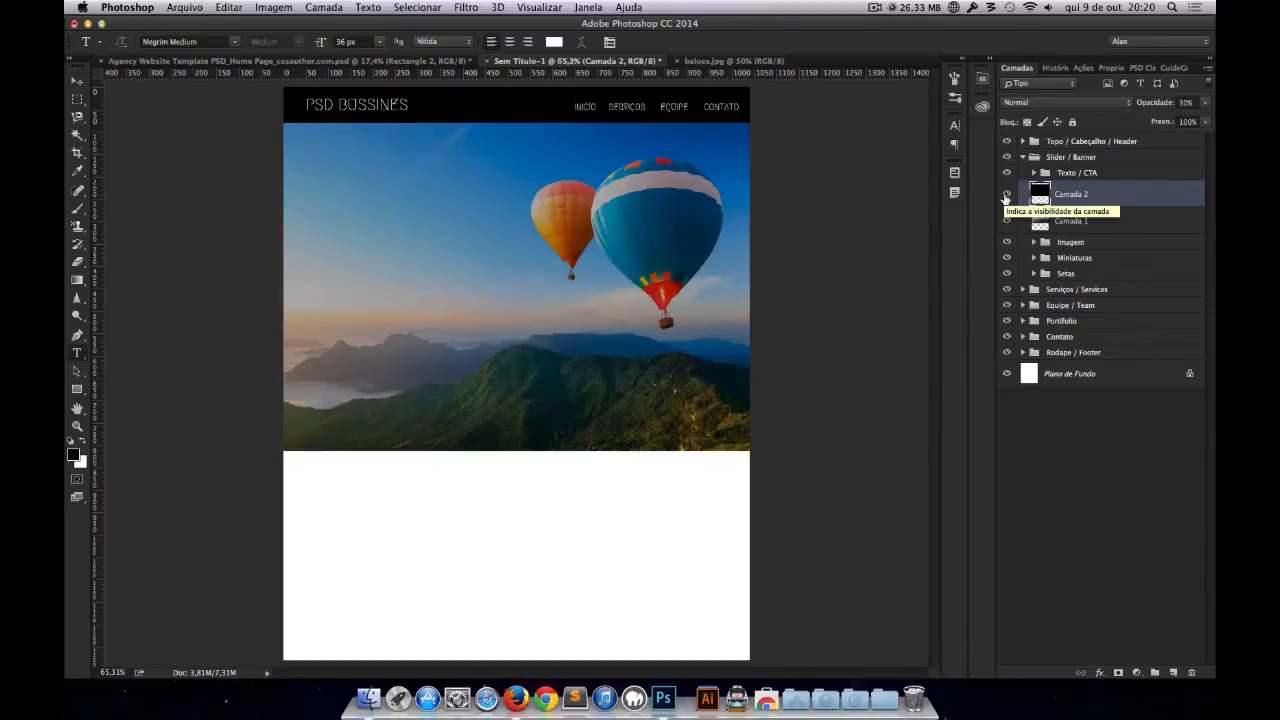
{"action": "left_click", "coordinate": [494, 254]}
{"action": "type", "text": "VENHA CONH"}
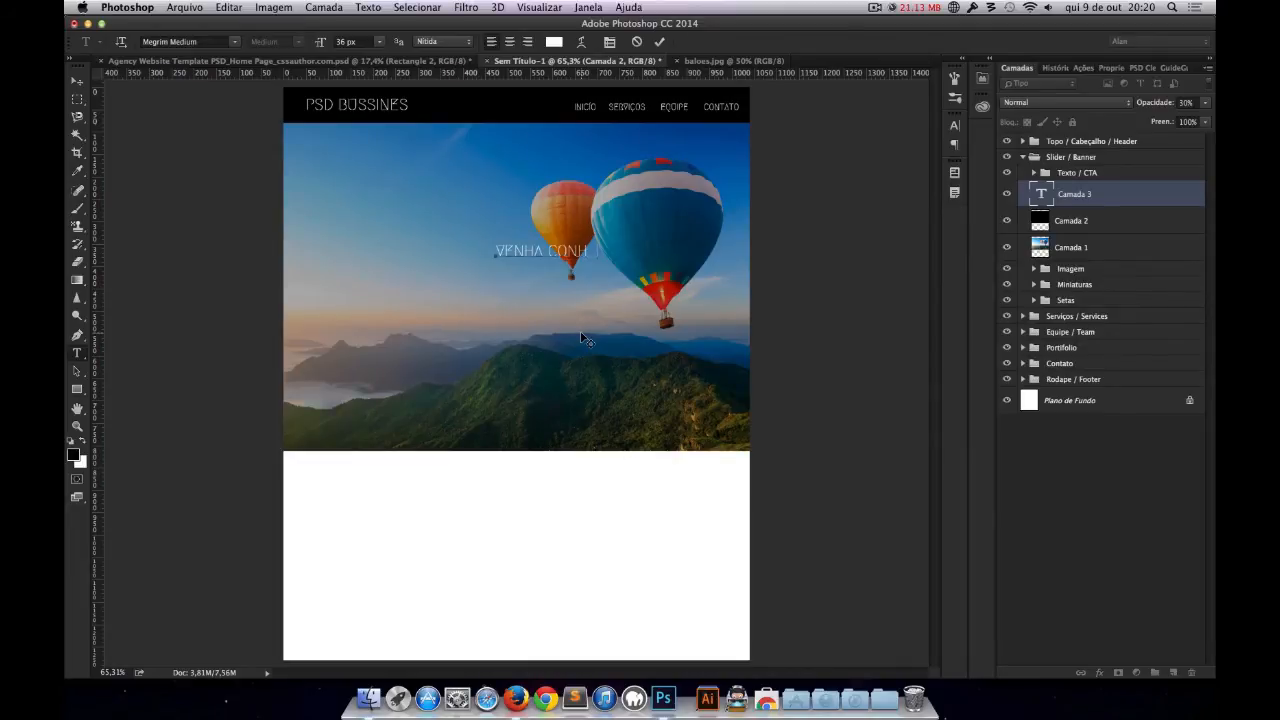
{"action": "type", "text": "ECER A PSD BUSSINES"}
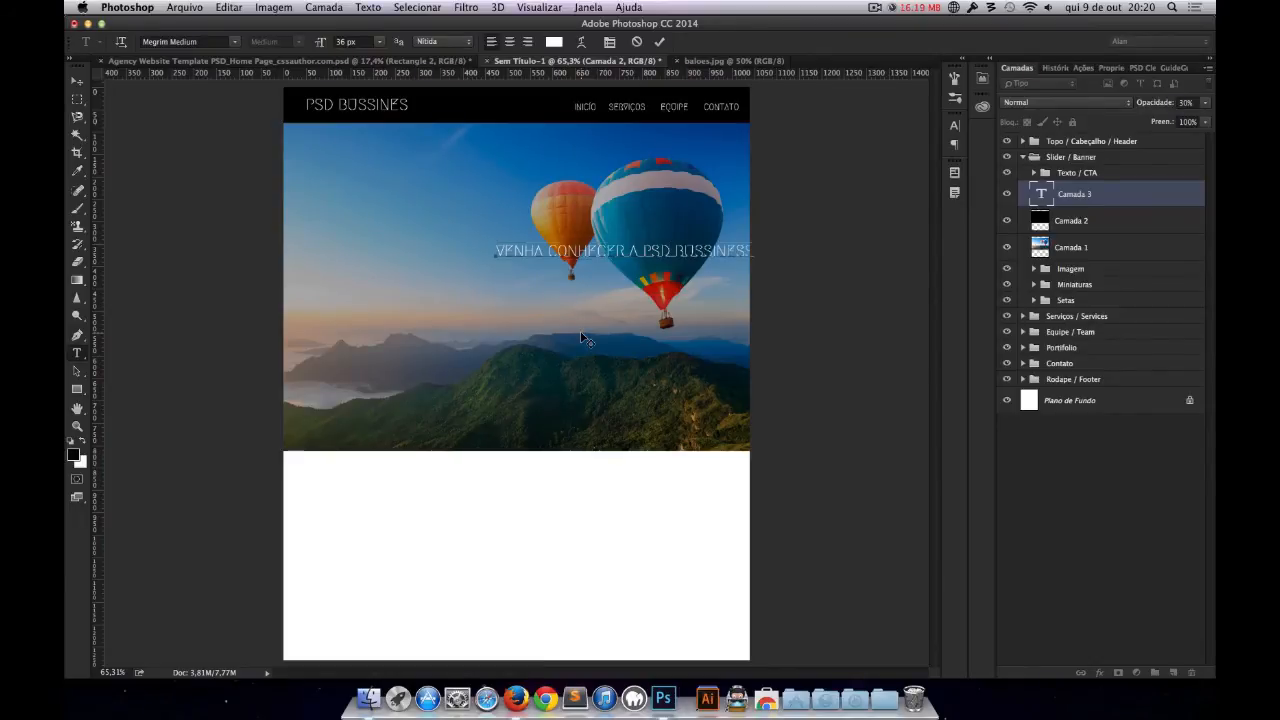
{"action": "type", "text": "S"}
{"action": "key", "text": "super+Return"}
Step: Move the headline into the sky area of the banner and scale it up proportionally to about 47 px
{"action": "key", "text": "v"}
{"action": "left_click_drag", "start_coordinate": [611, 253], "coordinate": [463, 234]}
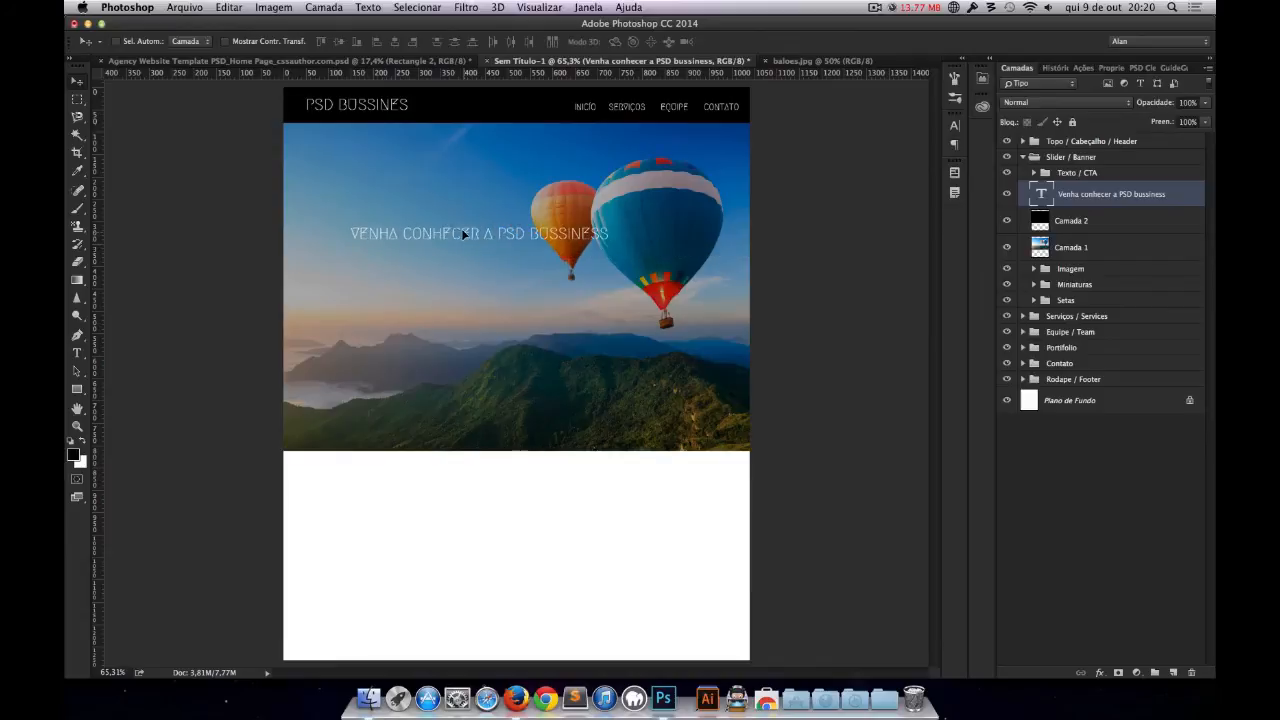
{"action": "key", "text": "super+t"}
{"action": "left_click_drag", "start_coordinate": [609, 243], "coordinate": [648, 247]}
{"action": "key", "text": "Return"}
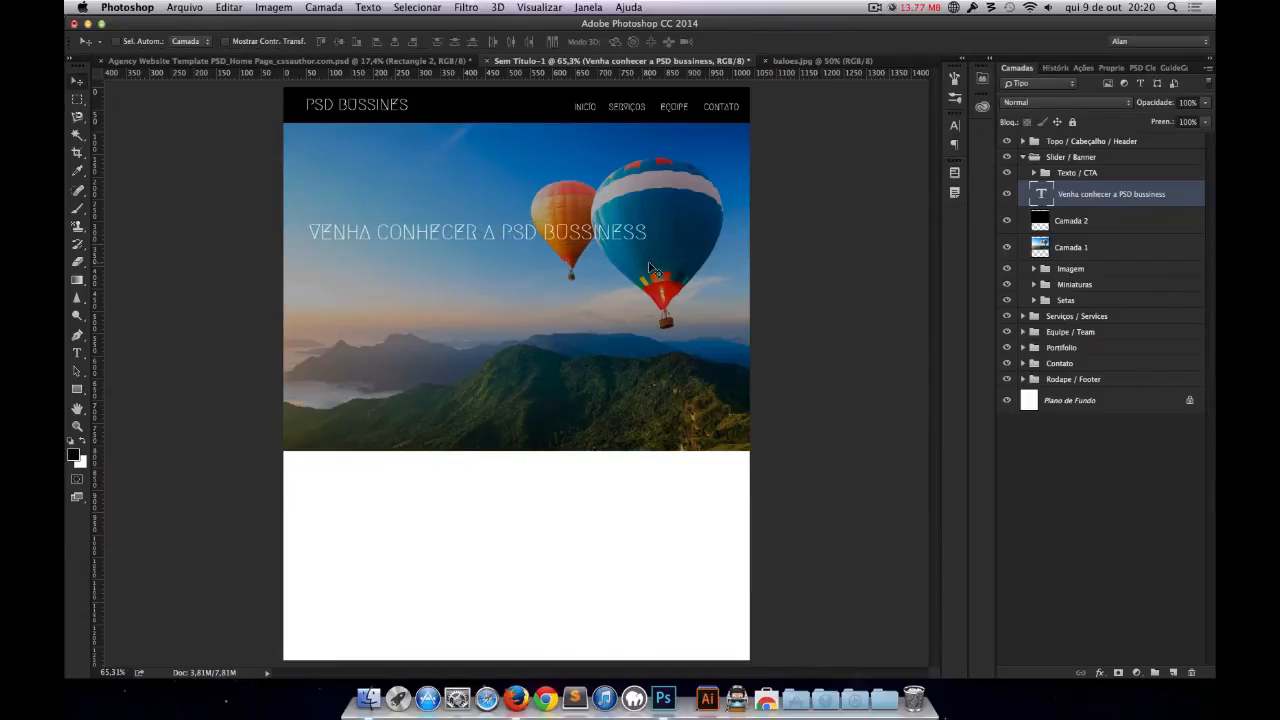
{"action": "left_click_drag", "start_coordinate": [476, 240], "coordinate": [519, 243]}
Step: Set the whole headline's font size to 60 px and reposition it so it fits across the banner's width
{"action": "key", "text": "t"}
{"action": "left_click", "coordinate": [511, 243]}
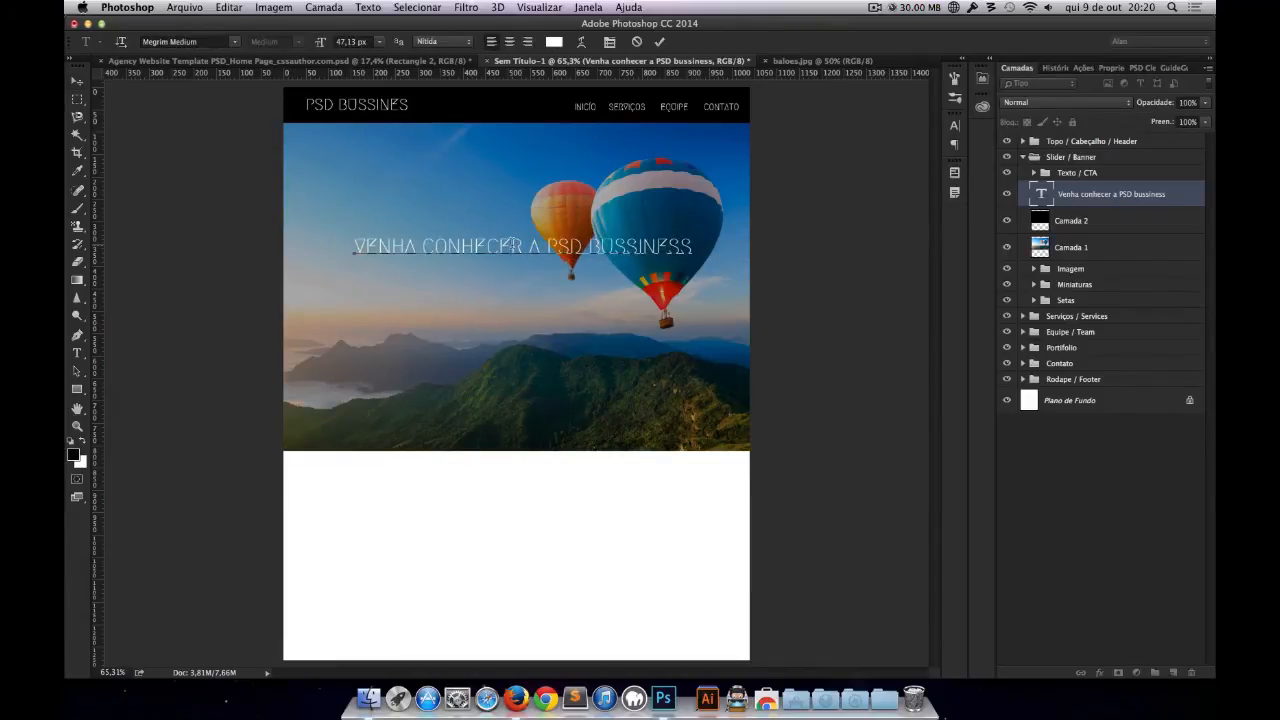
{"action": "key", "text": "super+a"}
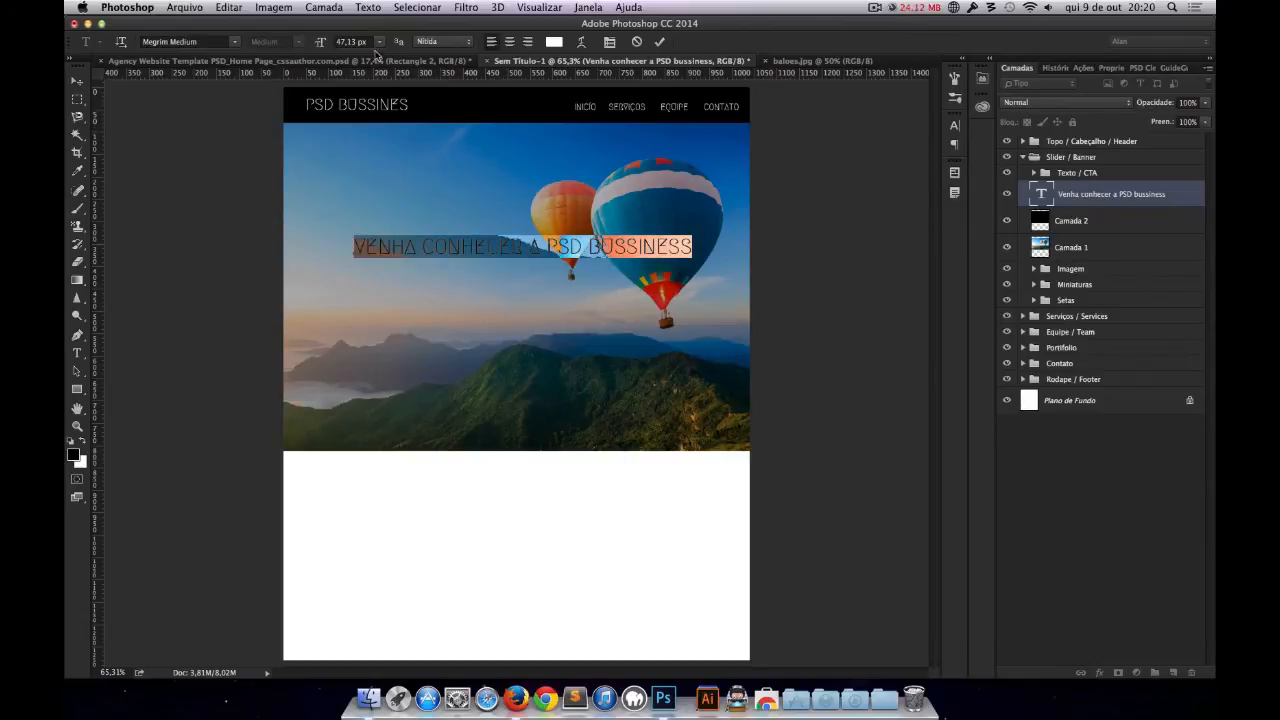
{"action": "left_click", "coordinate": [380, 42]}
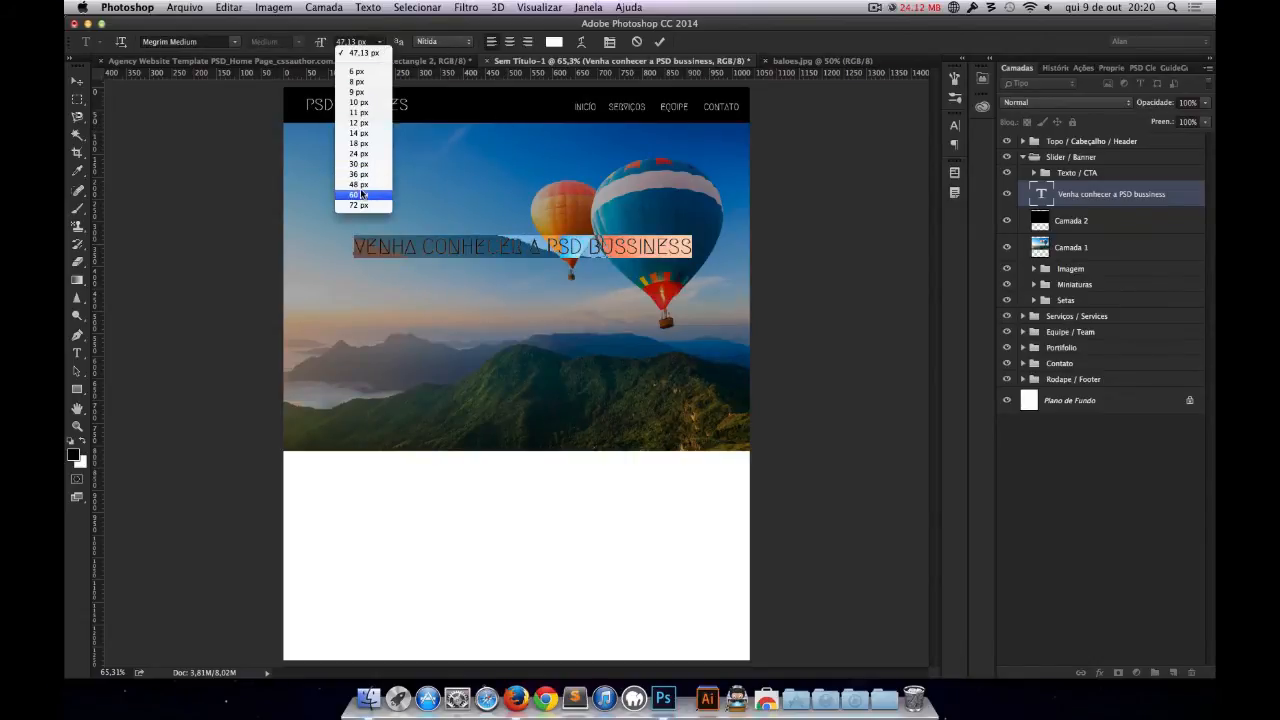
{"action": "left_click", "coordinate": [362, 194]}
{"action": "key", "text": "super+Return"}
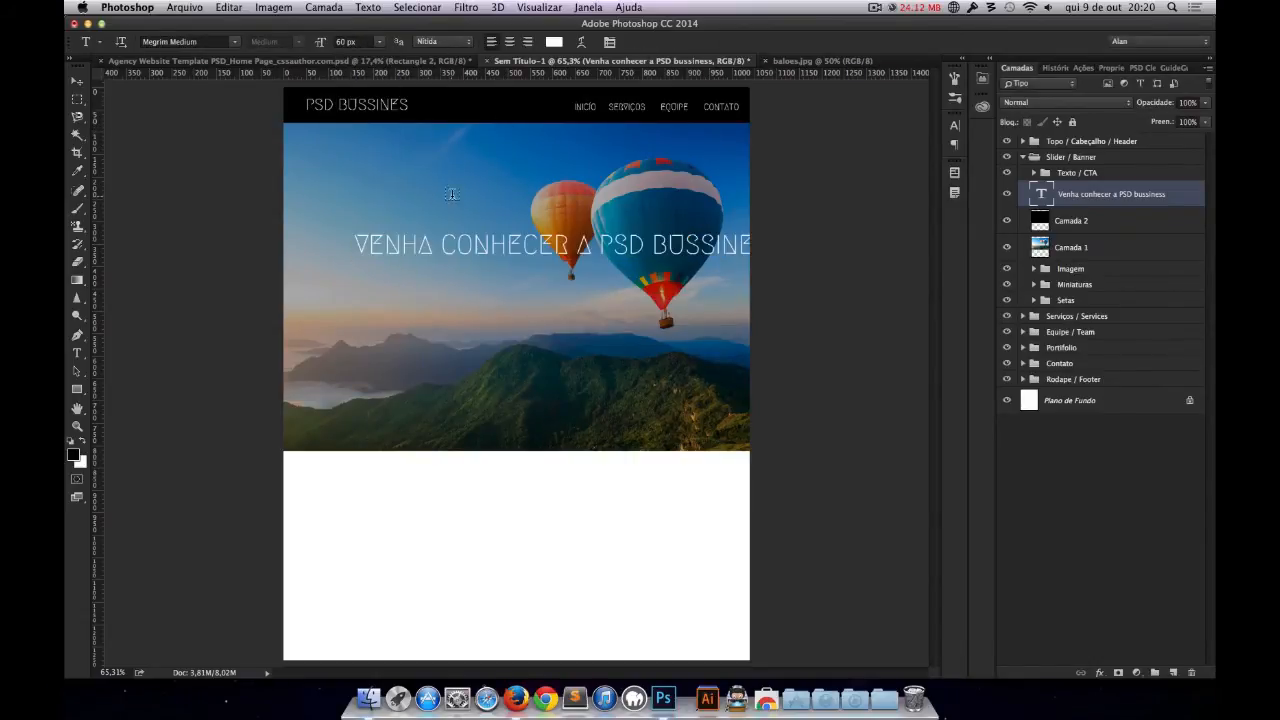
{"action": "key", "text": "v"}
{"action": "left_click_drag", "start_coordinate": [582, 247], "coordinate": [534, 235]}
Step: Compare the banner with the black overlay layer Camada 2 hidden and shown, and set its opacity to 40%
{"action": "left_click", "coordinate": [1080, 221]}
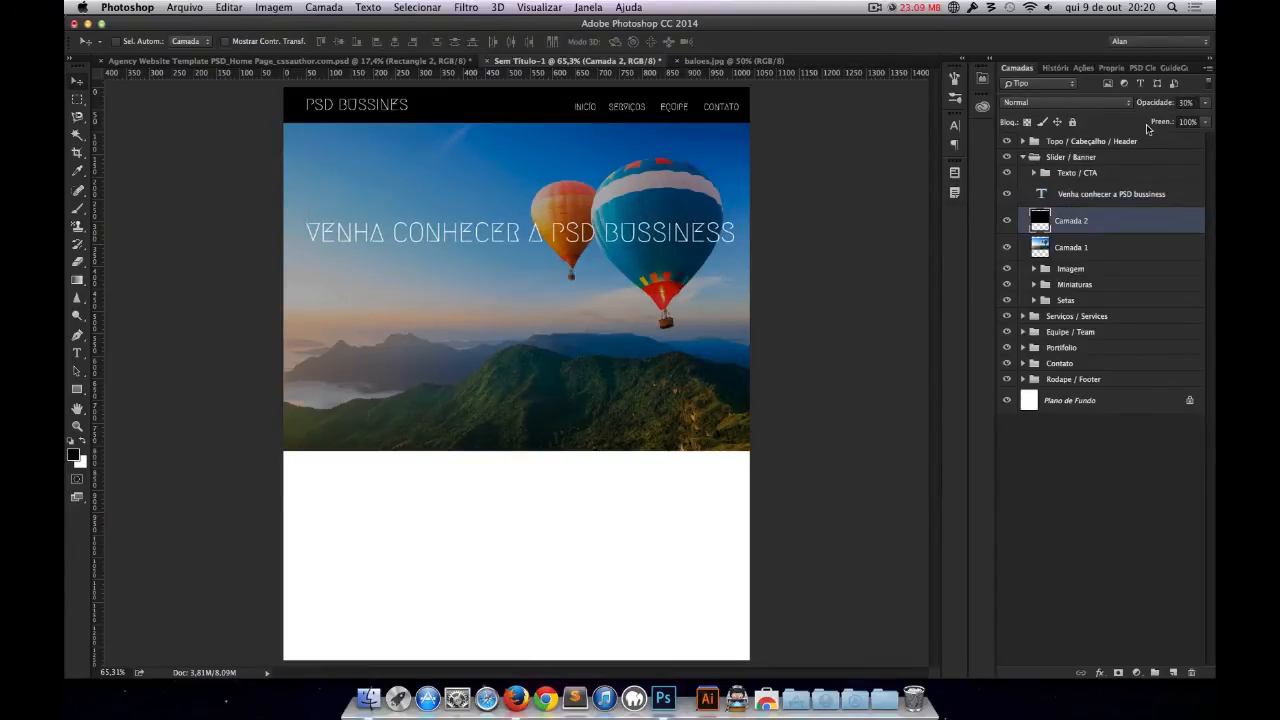
{"action": "left_click", "coordinate": [1007, 222]}
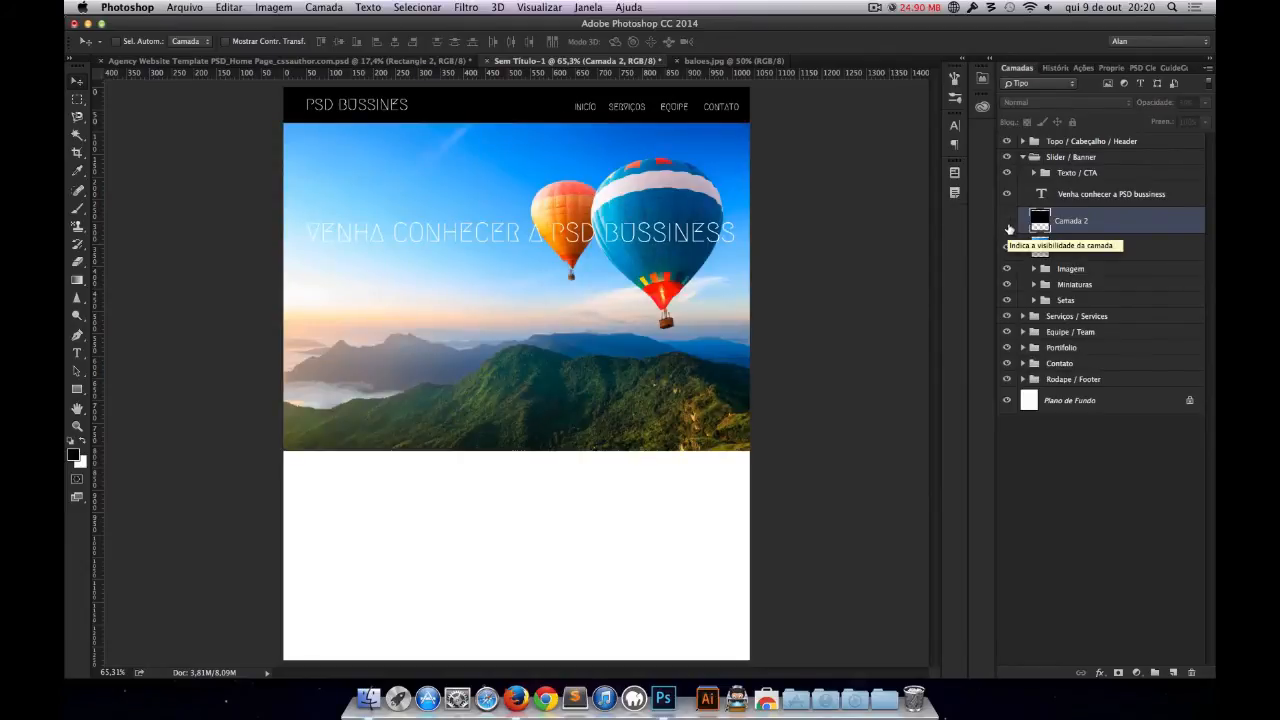
{"action": "left_click", "coordinate": [1007, 221]}
{"action": "left_click", "coordinate": [1146, 105]}
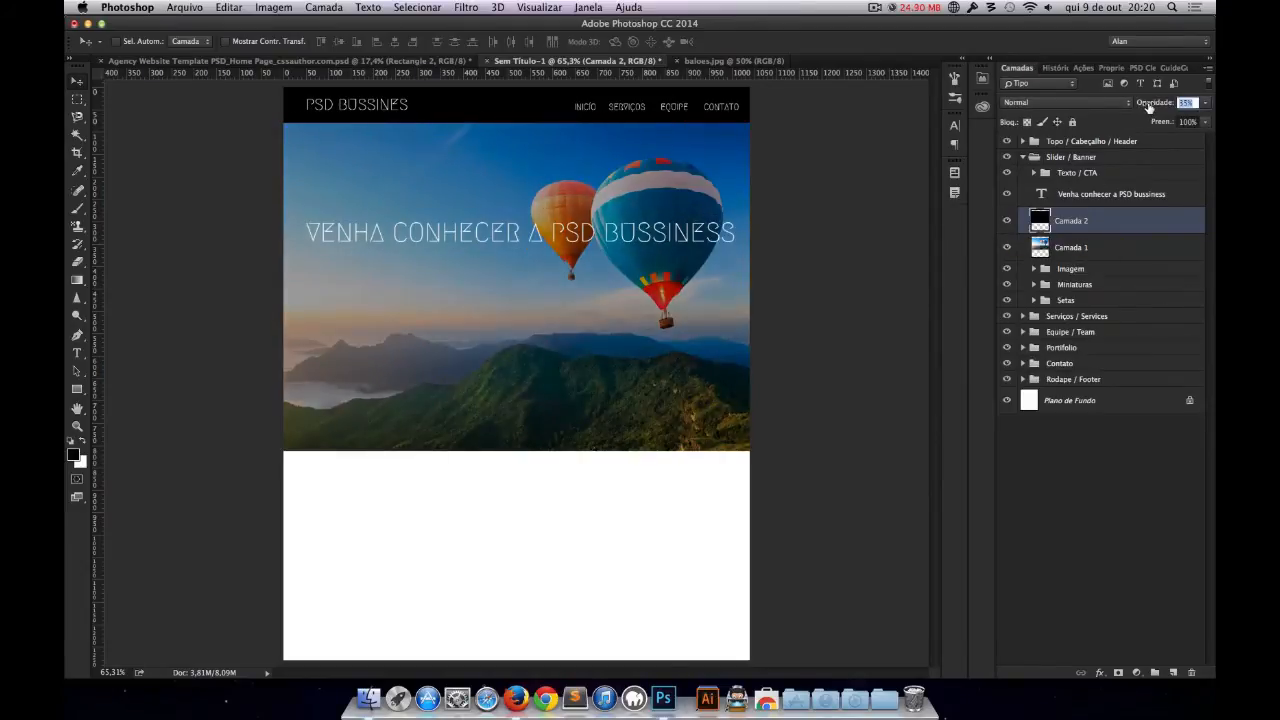
{"action": "left_click_drag", "start_coordinate": [1150, 107], "coordinate": [1153, 107]}
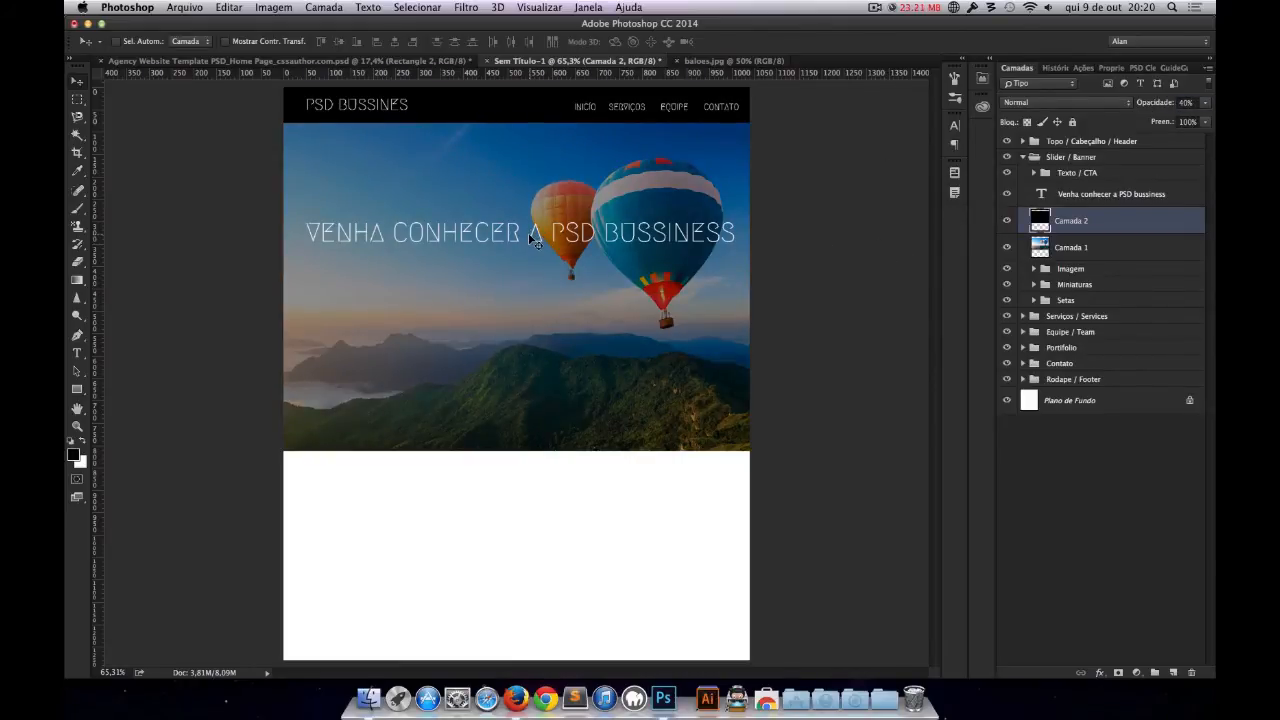
{"action": "left_click_drag", "start_coordinate": [528, 237], "coordinate": [527, 225]}
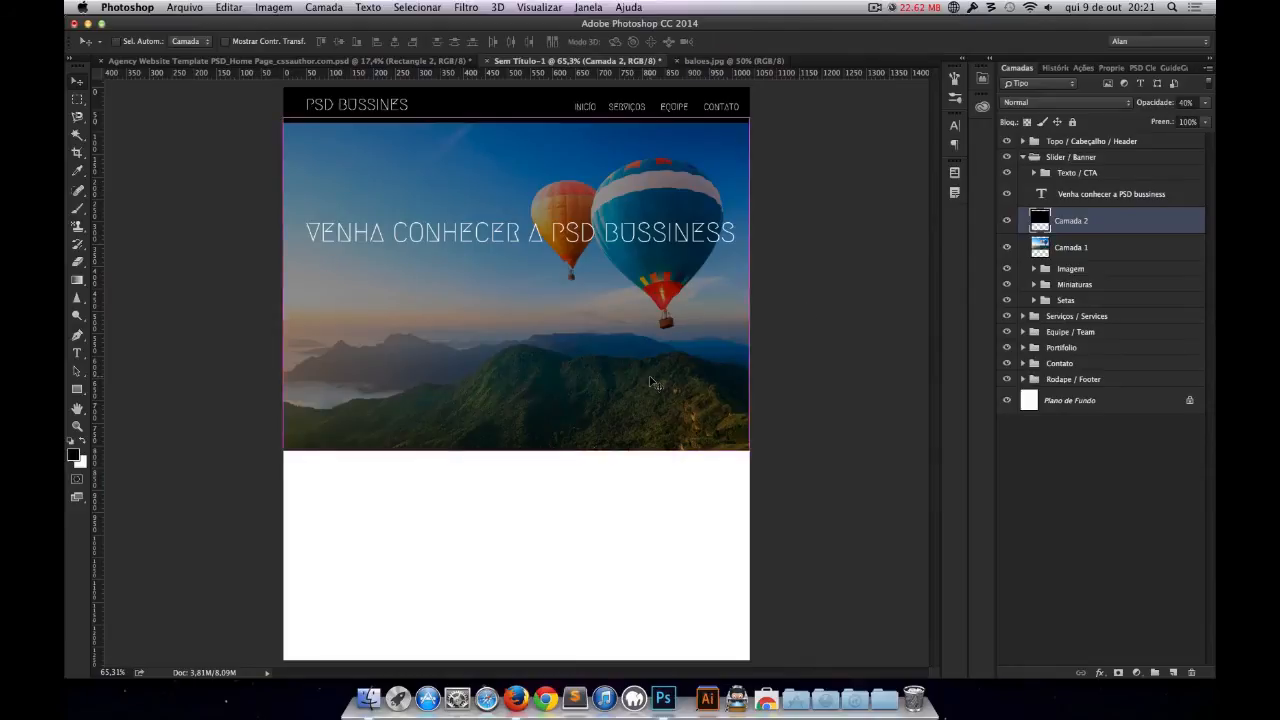
Step: Switch to the course outline in Firefox, highlight "Modo" under Video 3, and return to Photoshop
{"action": "left_click", "coordinate": [522, 686]}
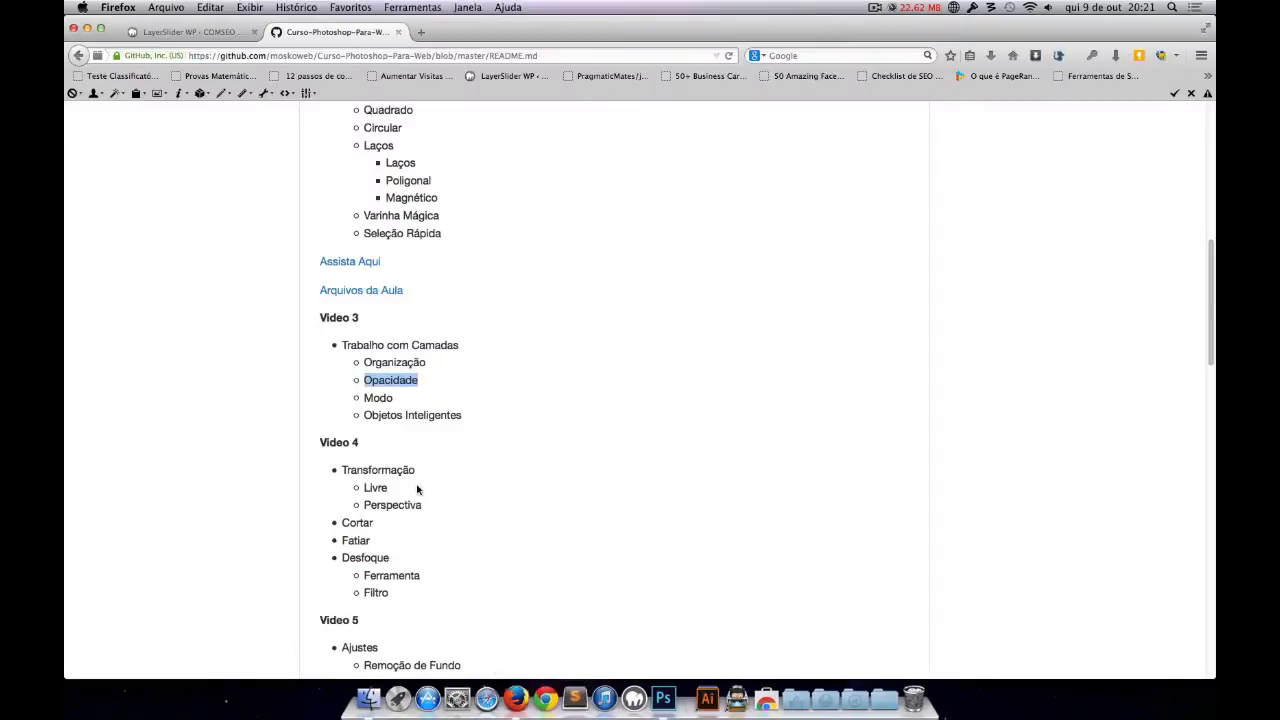
{"action": "double_click", "coordinate": [378, 398]}
{"action": "key", "text": "super+Tab"}
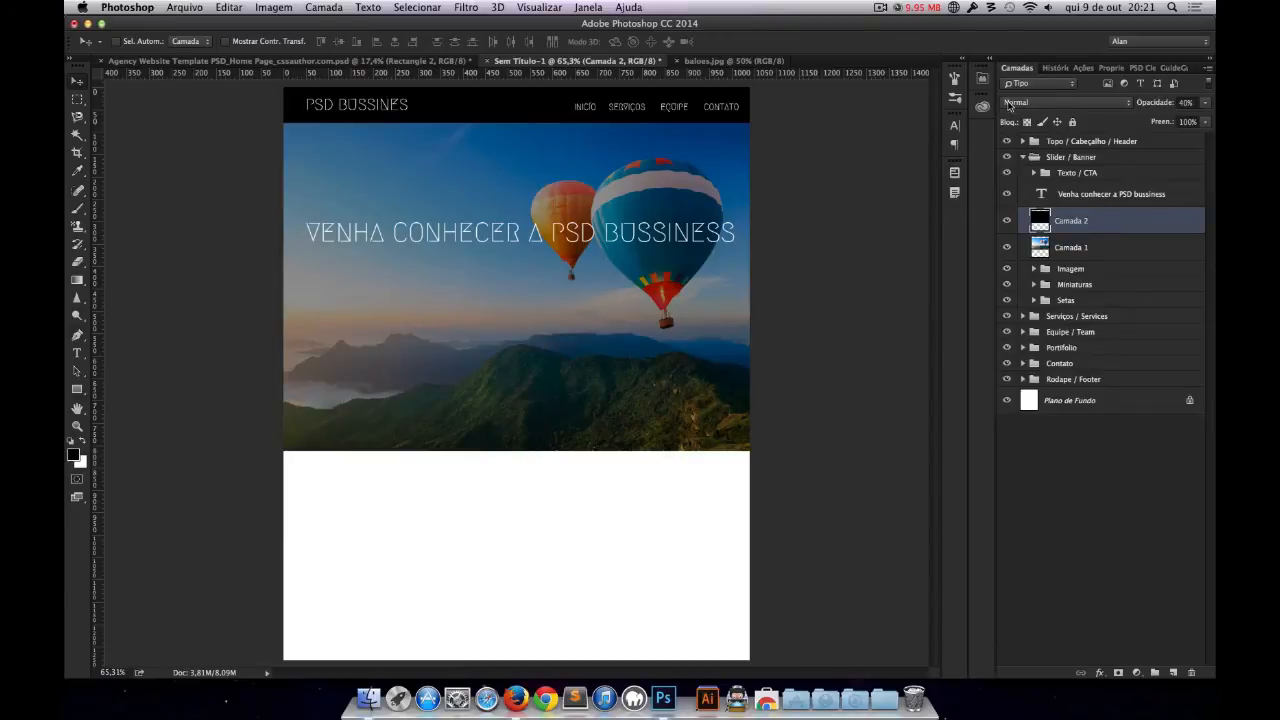
Step: Set the black overlay layer's blend mode to Sobrepor and inspect its effect on the balloon photo
{"action": "left_click", "coordinate": [1130, 101]}
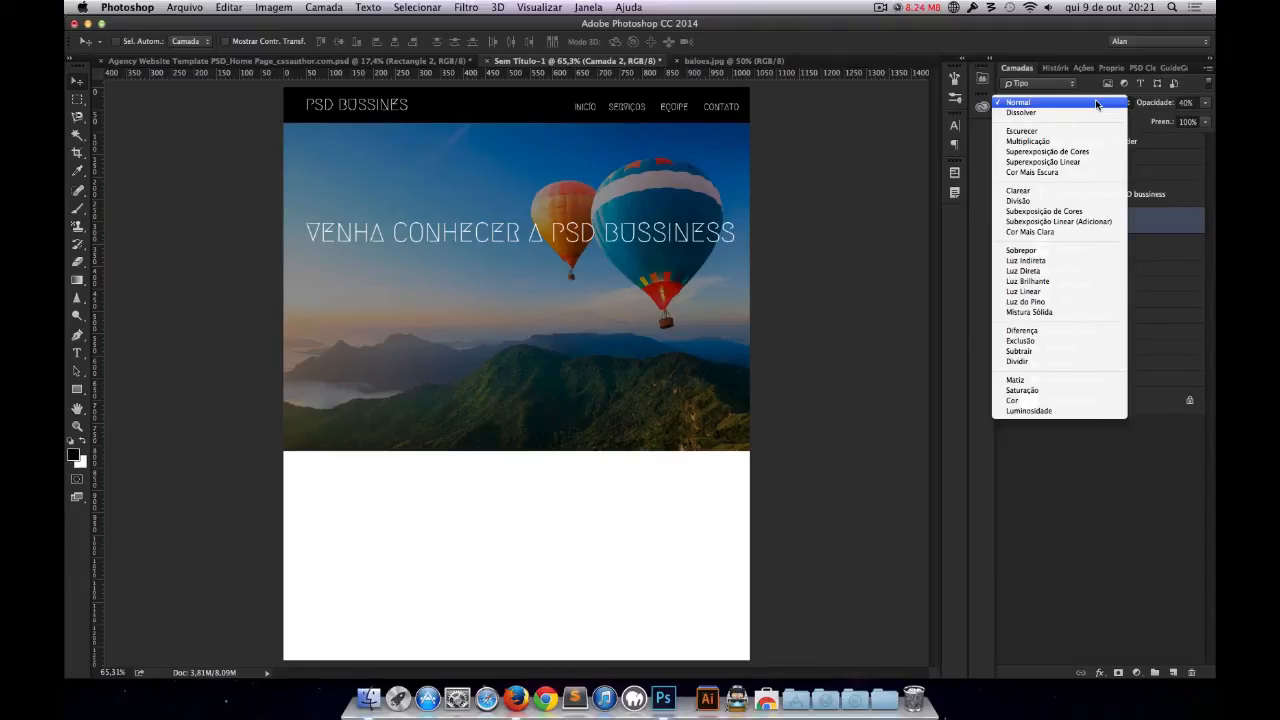
{"action": "left_click", "coordinate": [1033, 251]}
{"action": "left_click", "coordinate": [1007, 221]}
{"action": "left_click", "coordinate": [1007, 221]}
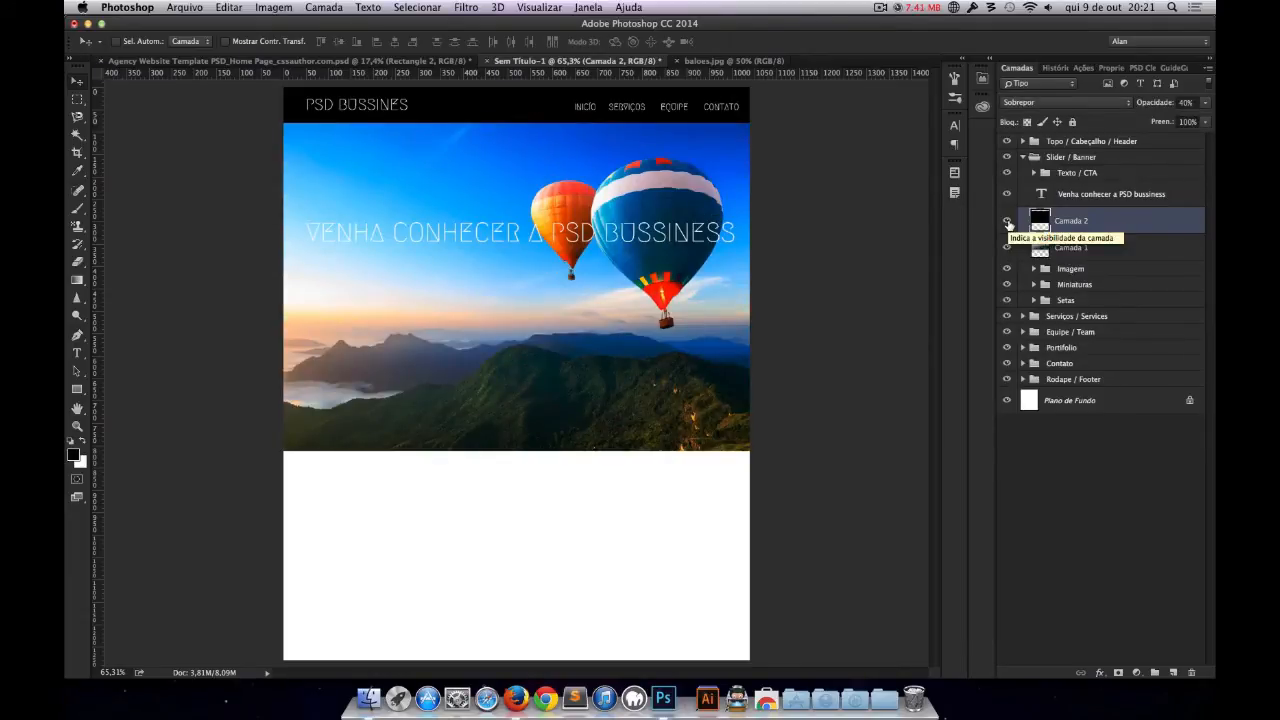
{"action": "left_click_drag", "start_coordinate": [828, 266], "coordinate": [743, 285]}
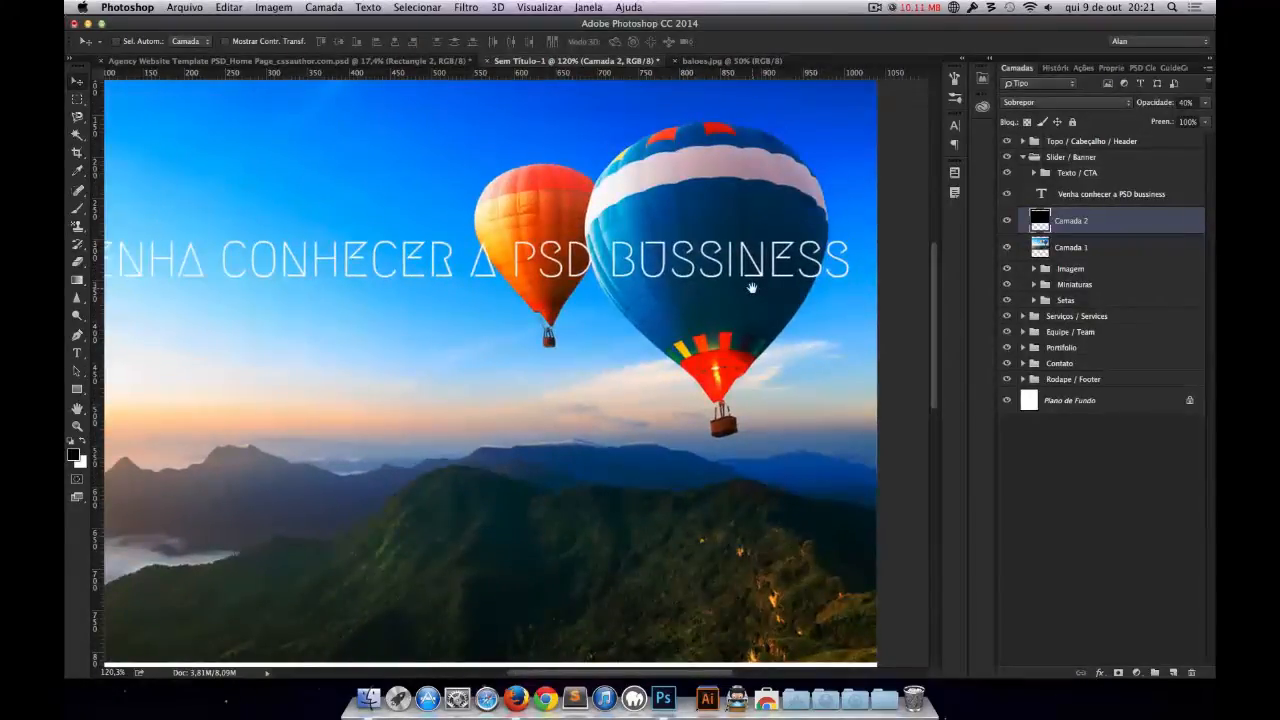
{"action": "key", "text": "super+minus"}
{"action": "key", "text": "super+minus"}
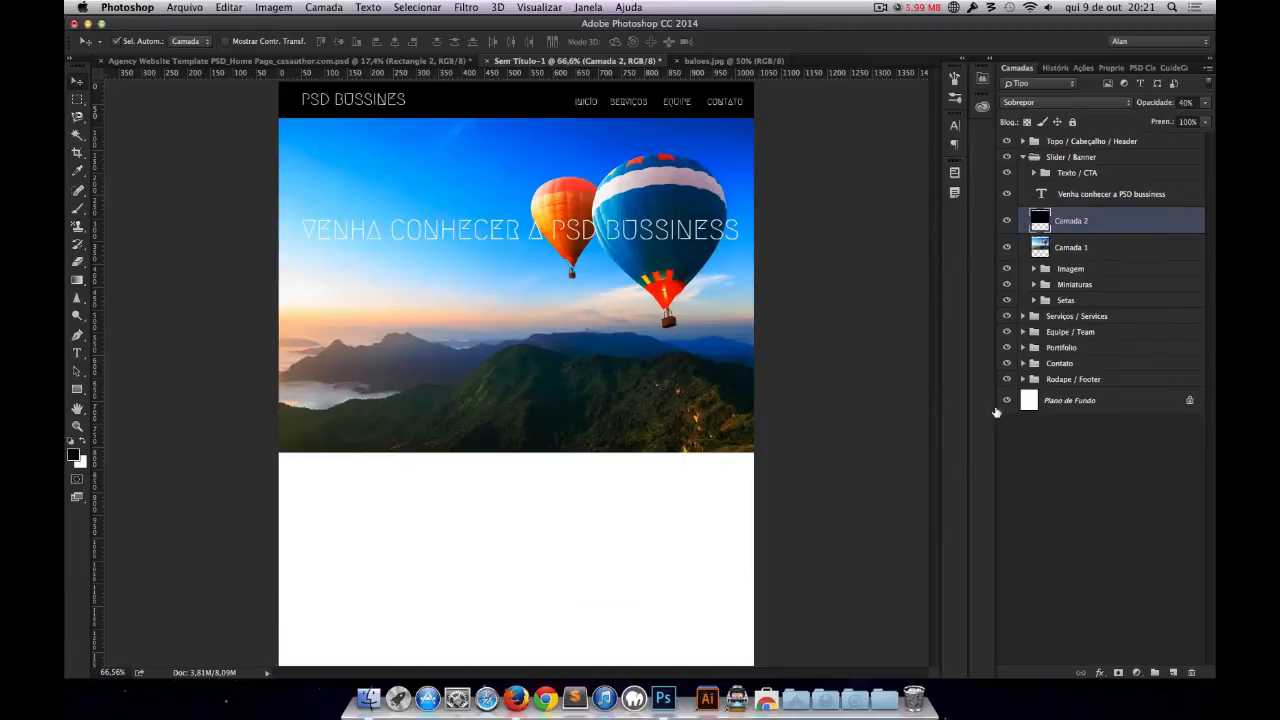
Step: In baloes.jpg, duplicate the background photo onto a new layer and desaturate the copy
{"action": "key", "text": "super+s"}
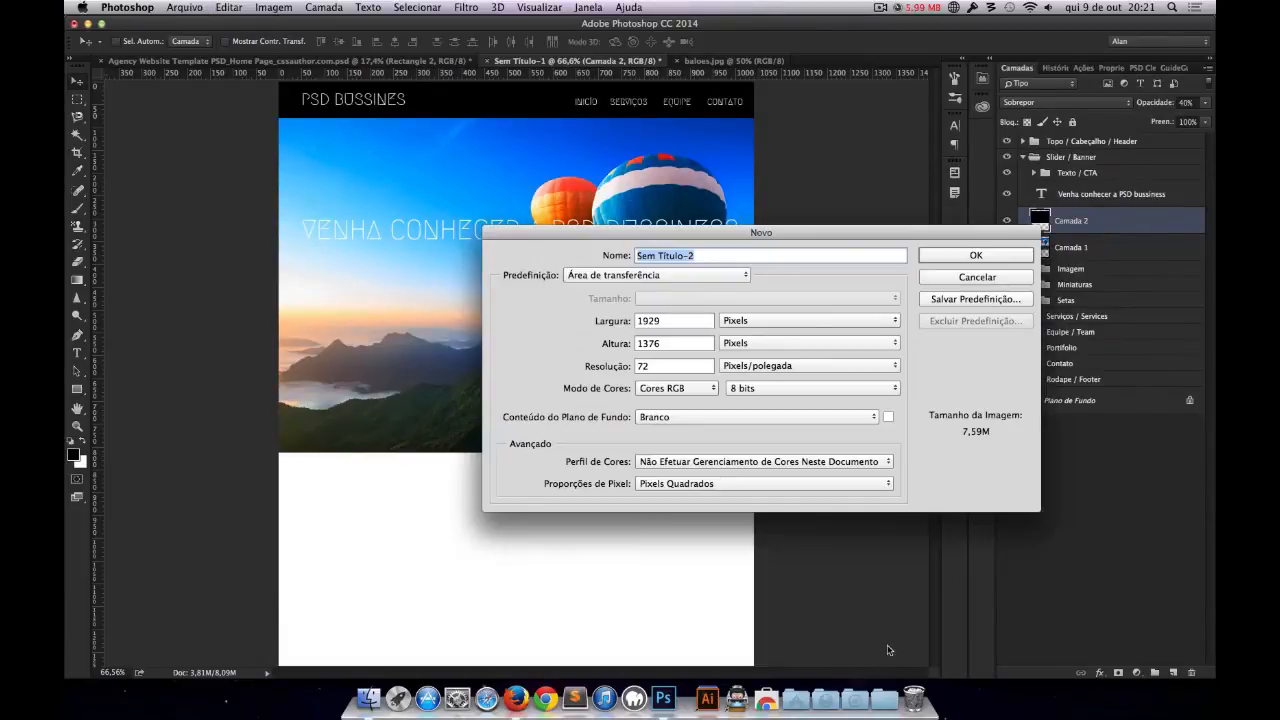
{"action": "key", "text": "Escape"}
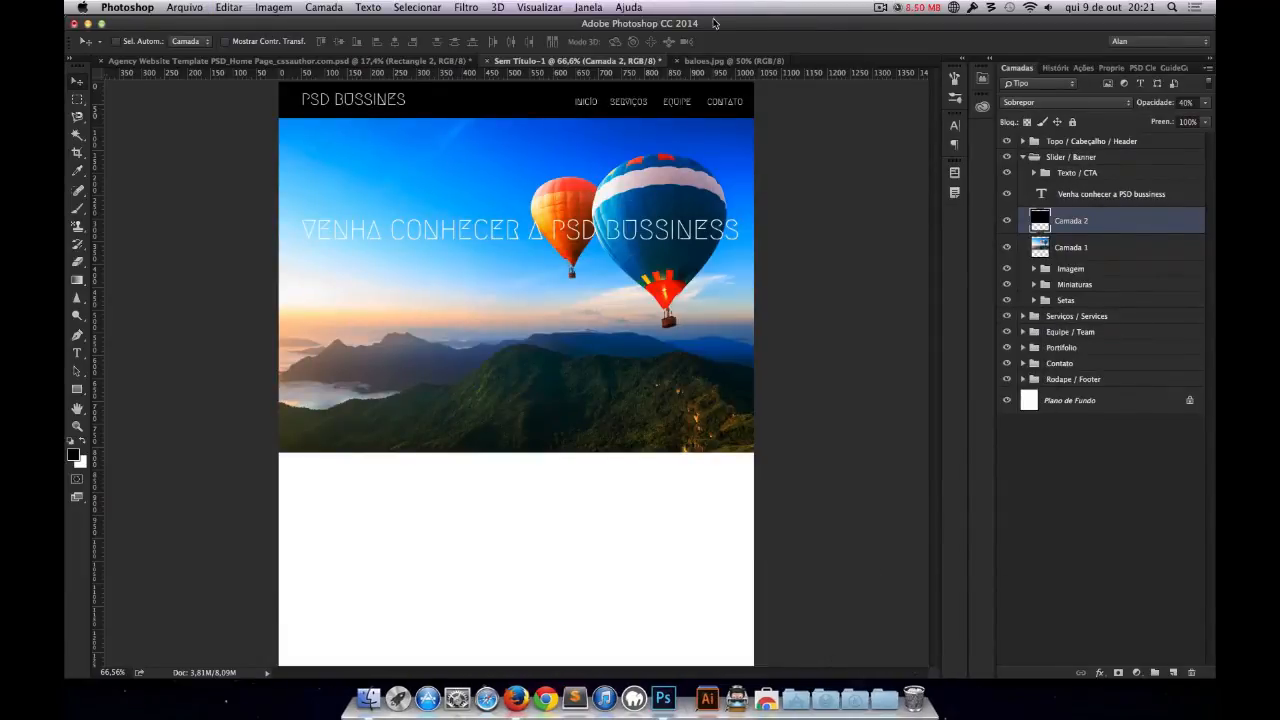
{"action": "left_click", "coordinate": [731, 61]}
{"action": "key", "text": "super+d"}
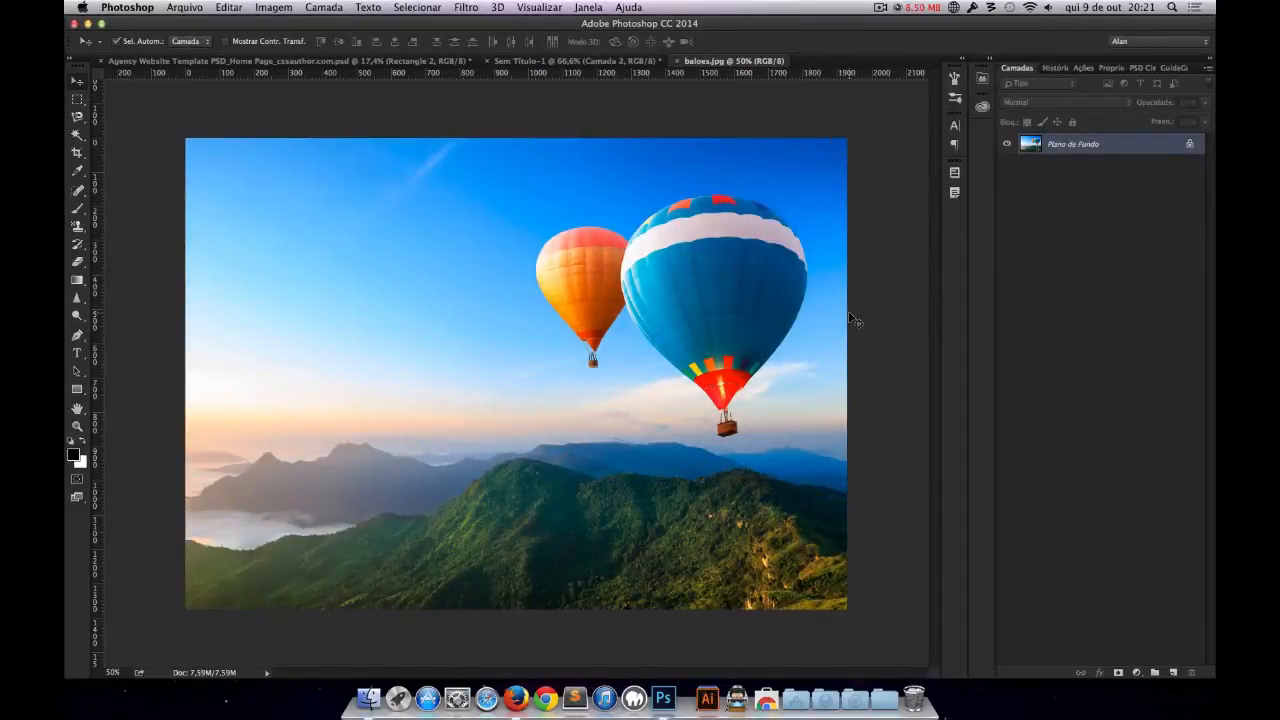
{"action": "key", "text": "super+j"}
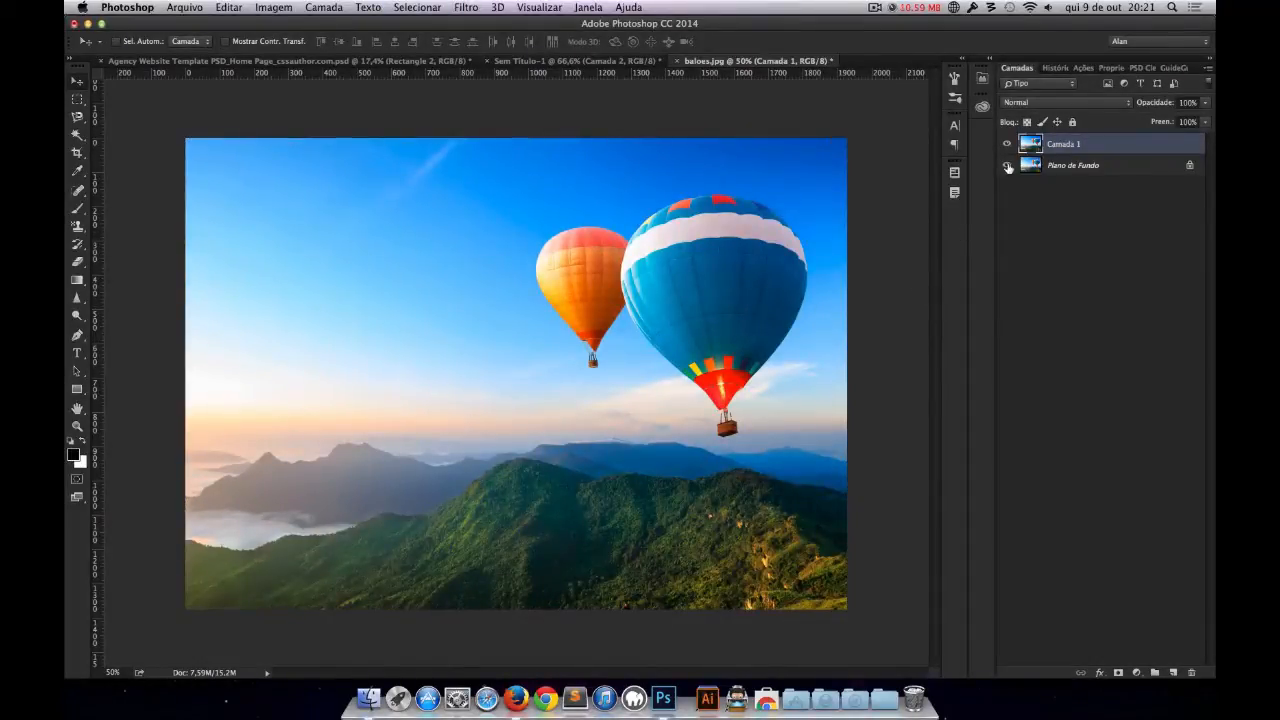
{"action": "key", "text": "shift+super+u"}
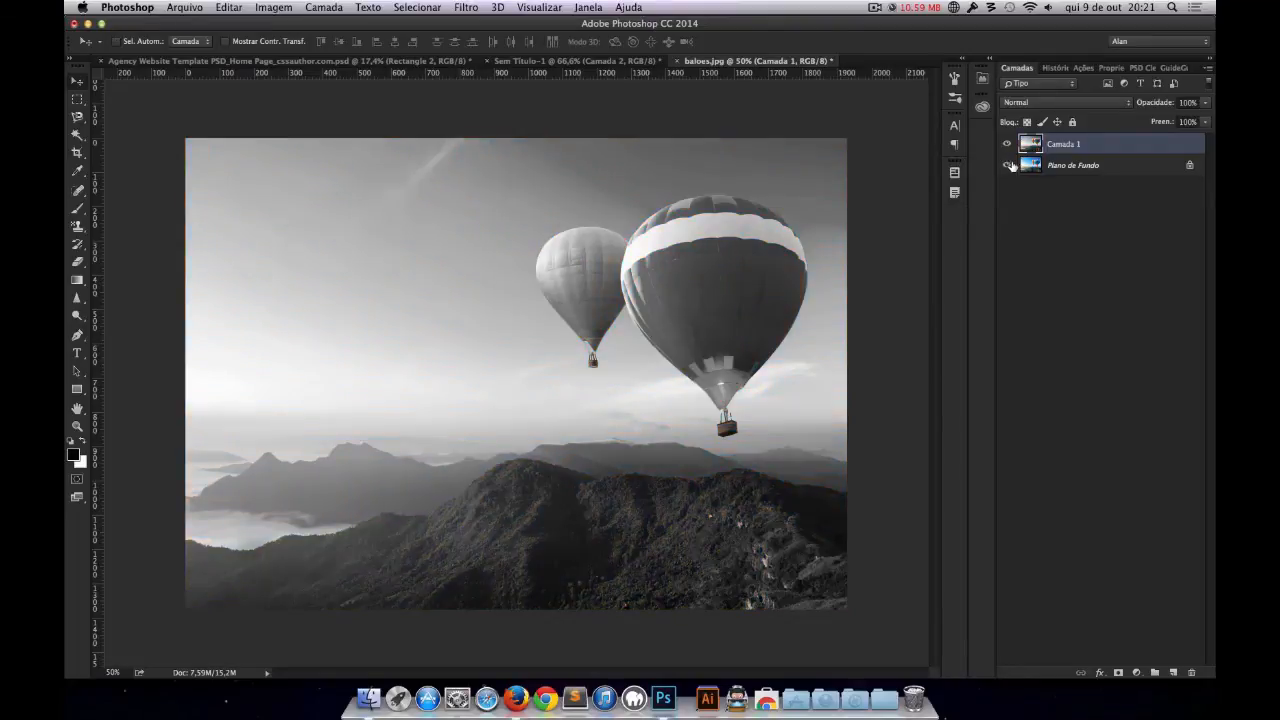
Step: Set the desaturated copy's blend mode to Sobrepor and compare the photo with that layer hidden and shown
{"action": "left_click", "coordinate": [1065, 103]}
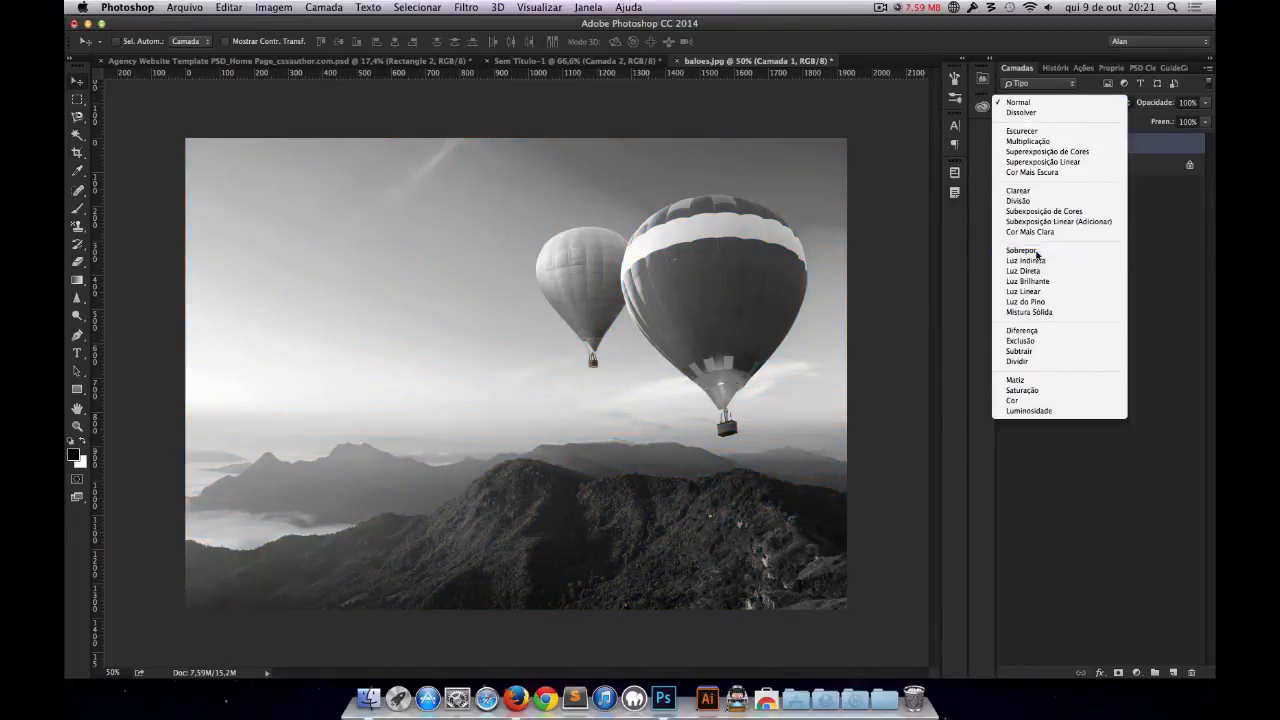
{"action": "left_click", "coordinate": [1036, 251]}
{"action": "left_click", "coordinate": [1008, 144]}
{"action": "left_click", "coordinate": [1008, 144]}
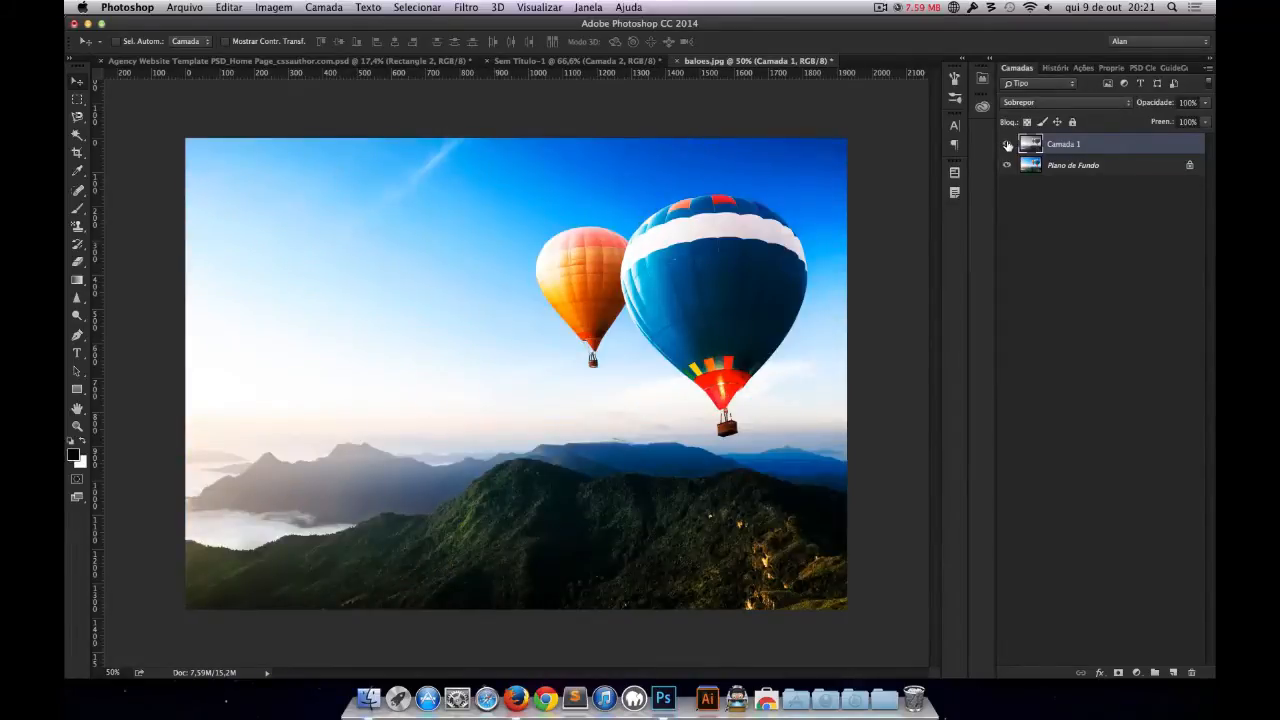
{"action": "left_click", "coordinate": [1008, 144]}
{"action": "left_click", "coordinate": [1008, 144]}
Step: Open Aula 3.png from the Photoshop folder inside Cursos and examine the layout artwork blended into its blue background up close
{"action": "left_click", "coordinate": [884, 698]}
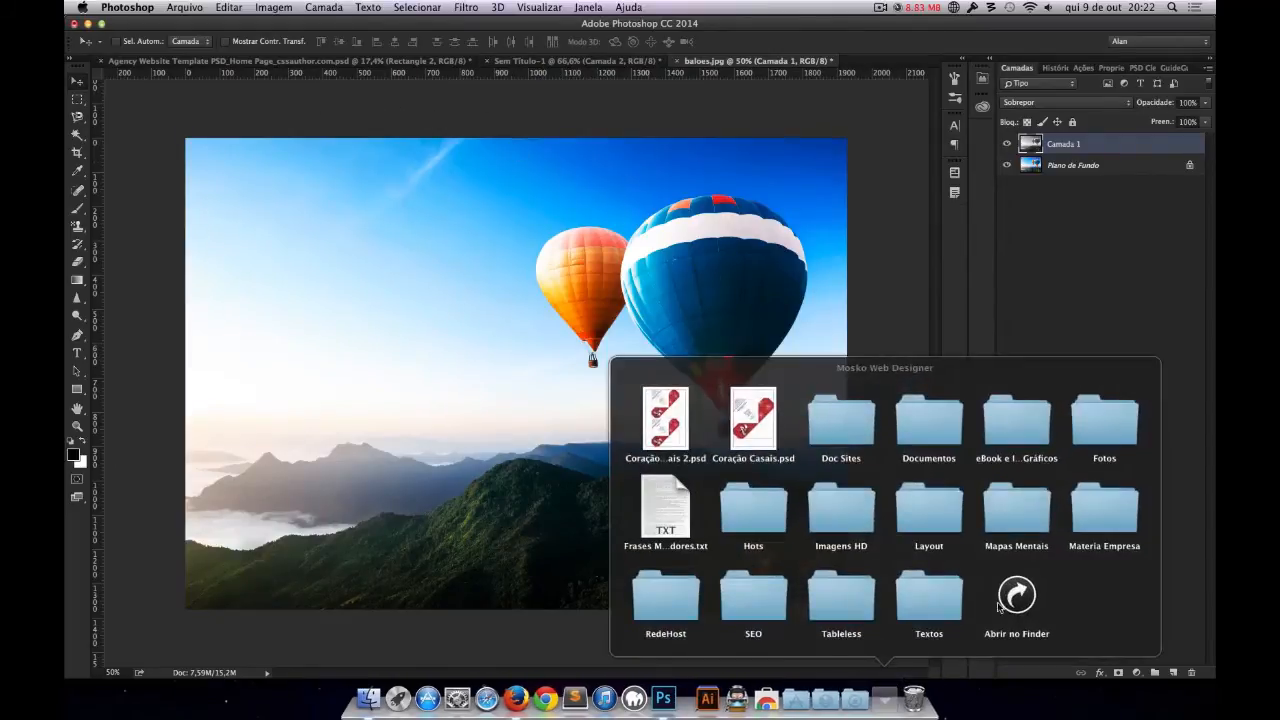
{"action": "left_click", "coordinate": [1077, 515]}
{"action": "left_click", "coordinate": [791, 424]}
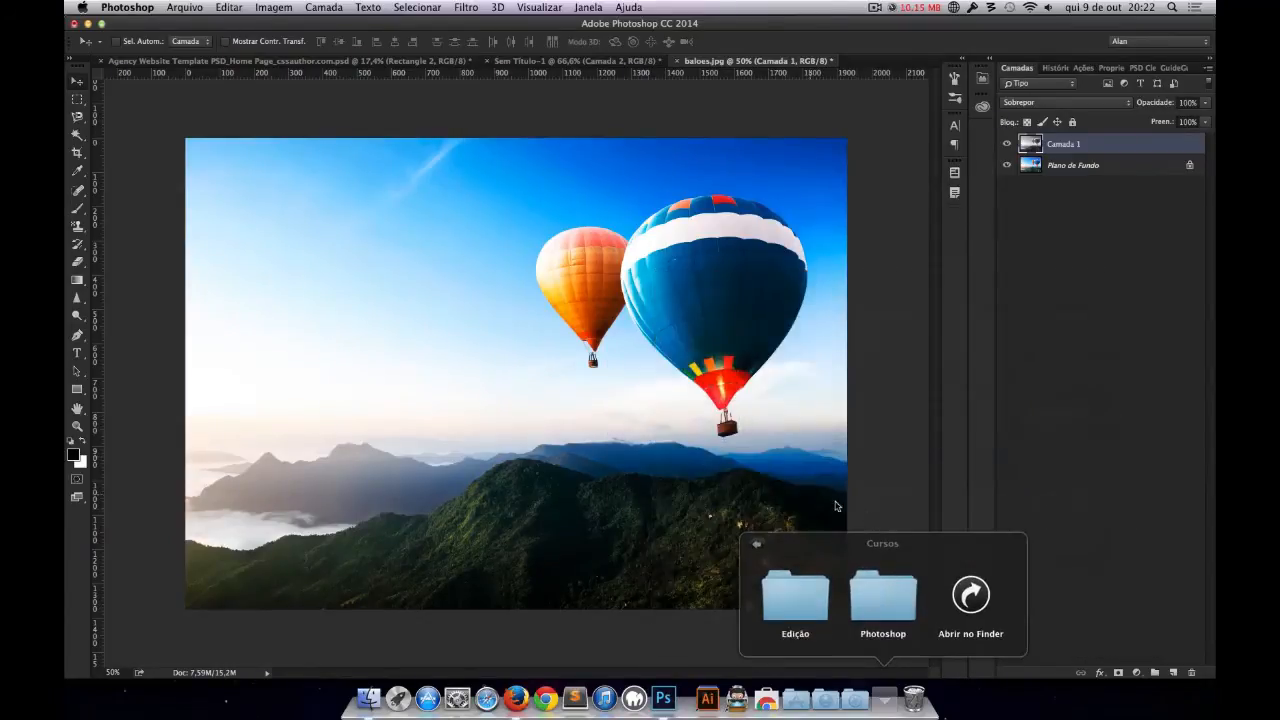
{"action": "left_click", "coordinate": [869, 598]}
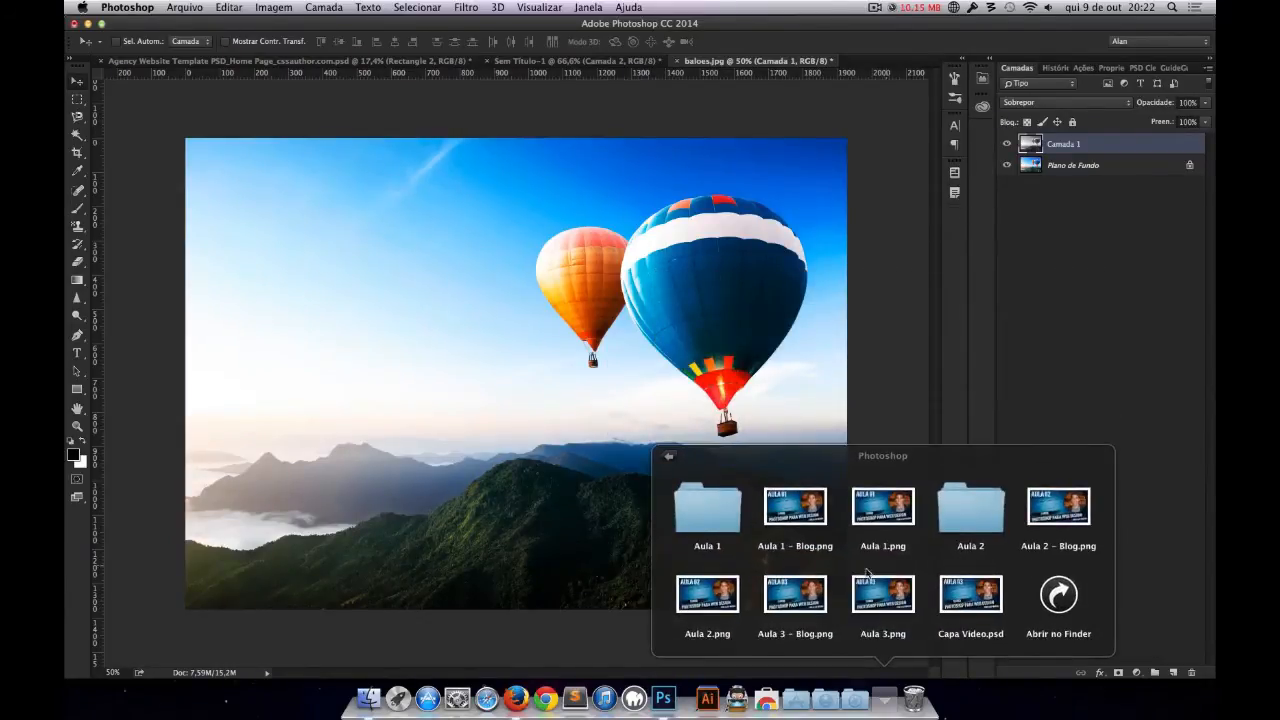
{"action": "left_click_drag", "start_coordinate": [859, 600], "coordinate": [866, 105]}
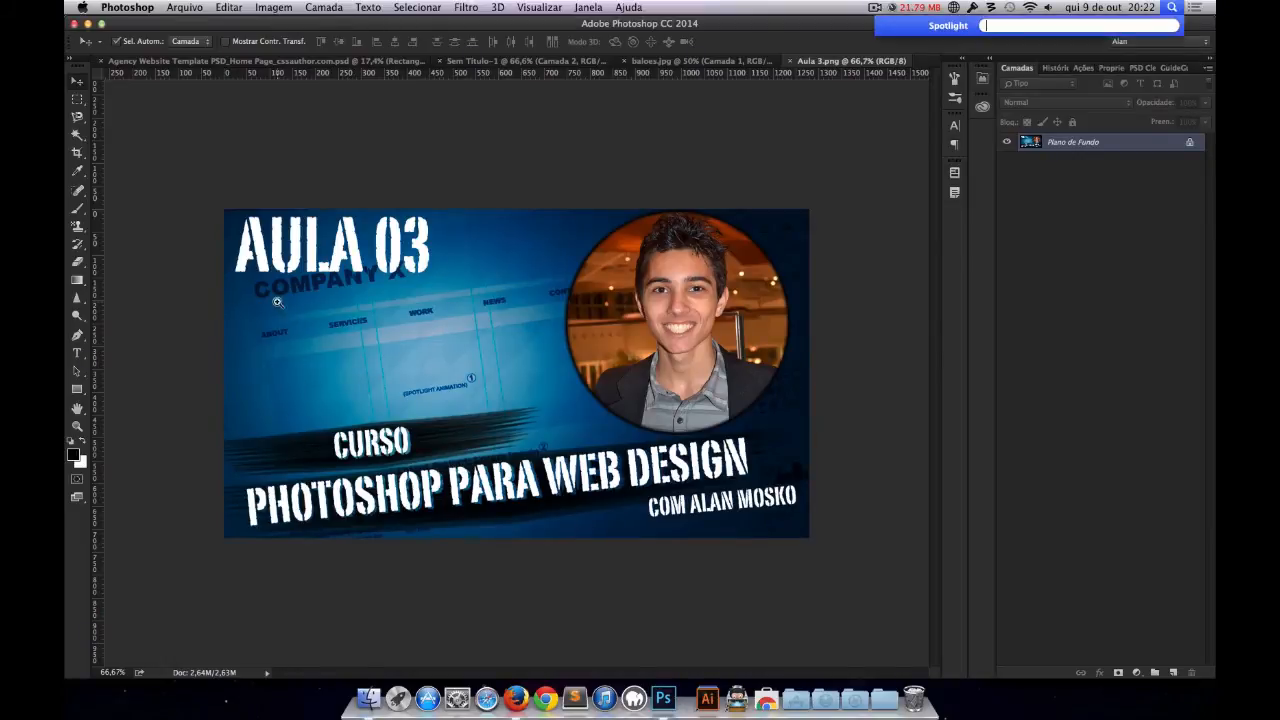
{"action": "key", "text": "super+equal"}
{"action": "left_click_drag", "start_coordinate": [302, 308], "coordinate": [334, 309]}
{"action": "left_click_drag", "start_coordinate": [228, 271], "coordinate": [372, 312]}
{"action": "left_click_drag", "start_coordinate": [294, 310], "coordinate": [336, 330]}
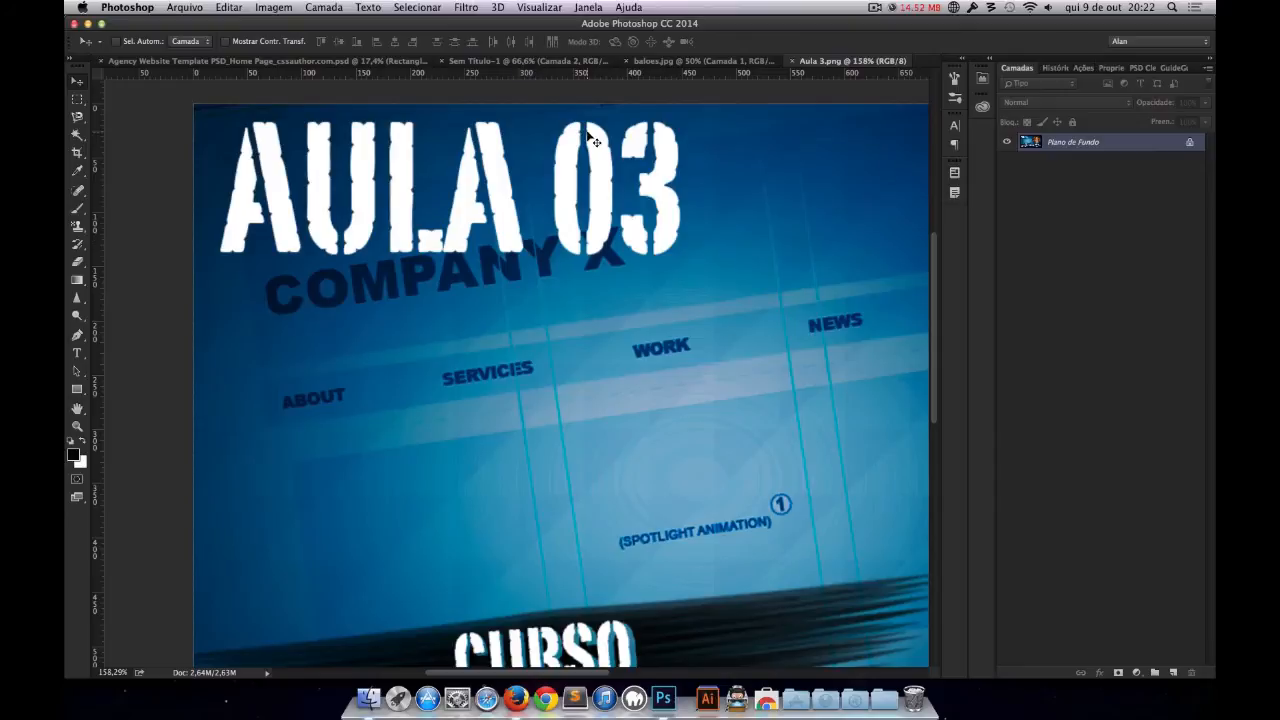
Step: Return to baloes.jpg and set the blend mode of the desaturated layer Camada 1 to Escurecer
{"action": "left_click", "coordinate": [686, 61]}
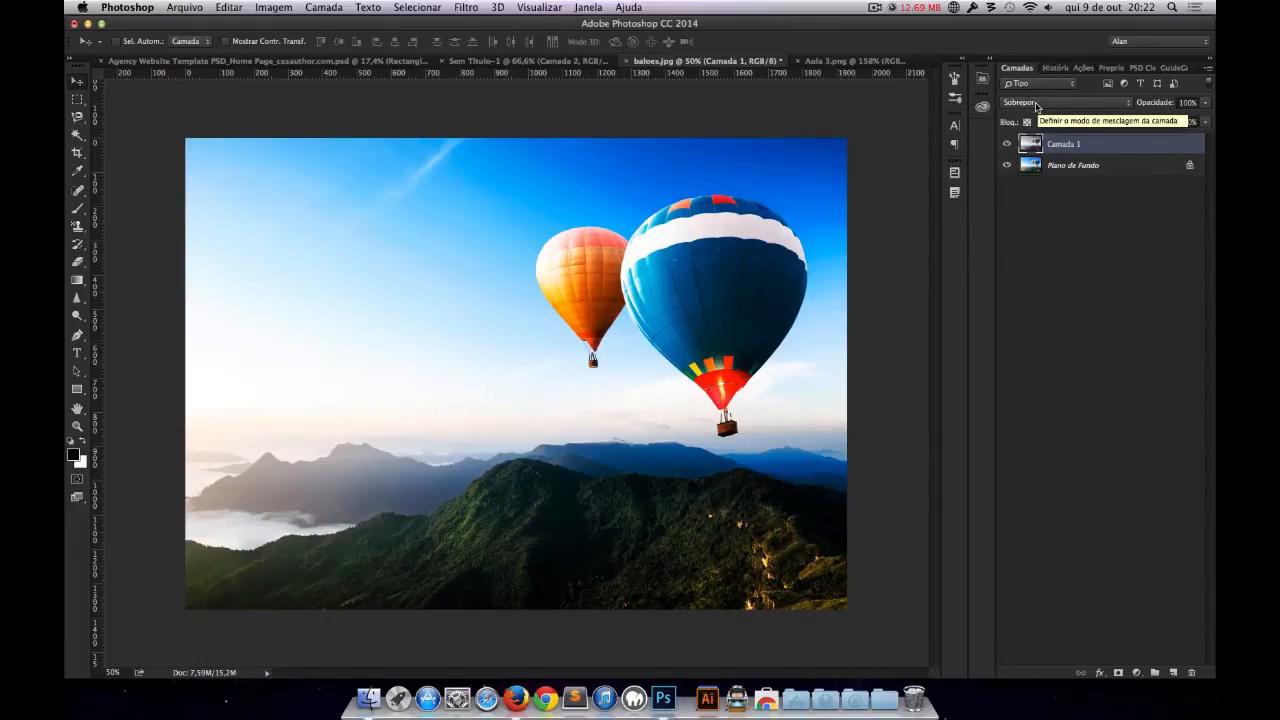
{"action": "left_click", "coordinate": [1036, 104]}
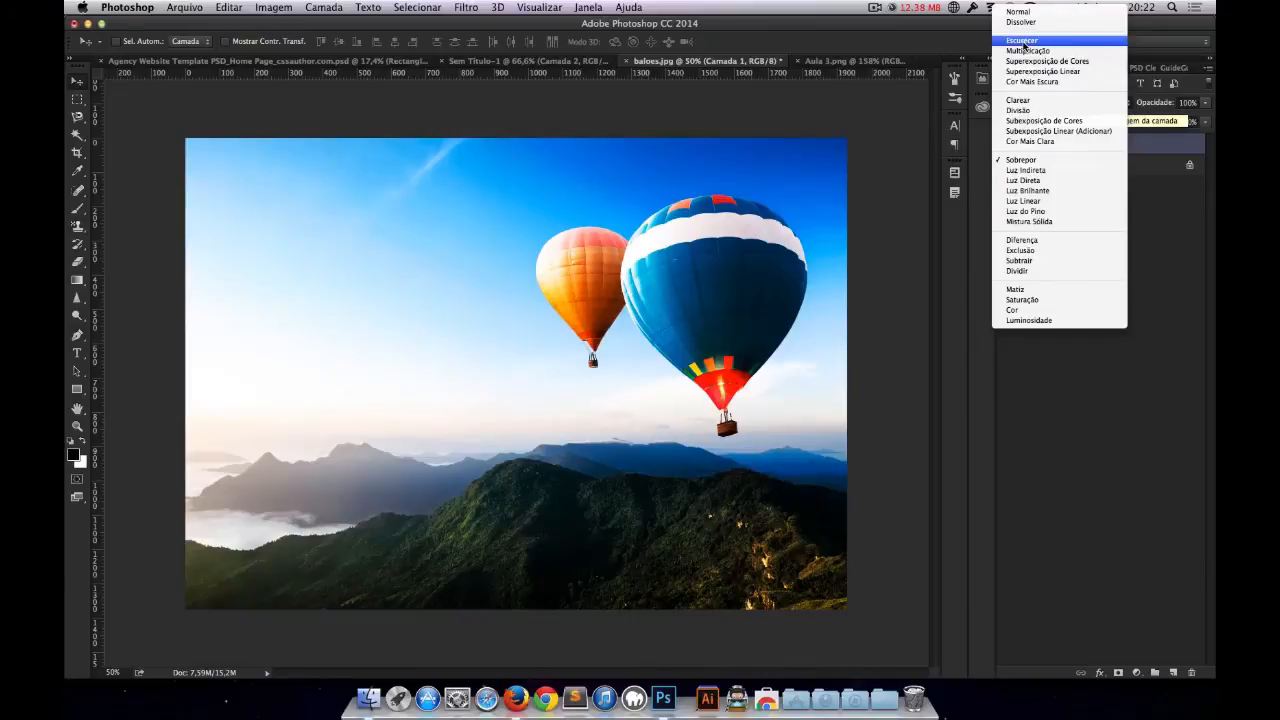
{"action": "left_click", "coordinate": [1022, 42]}
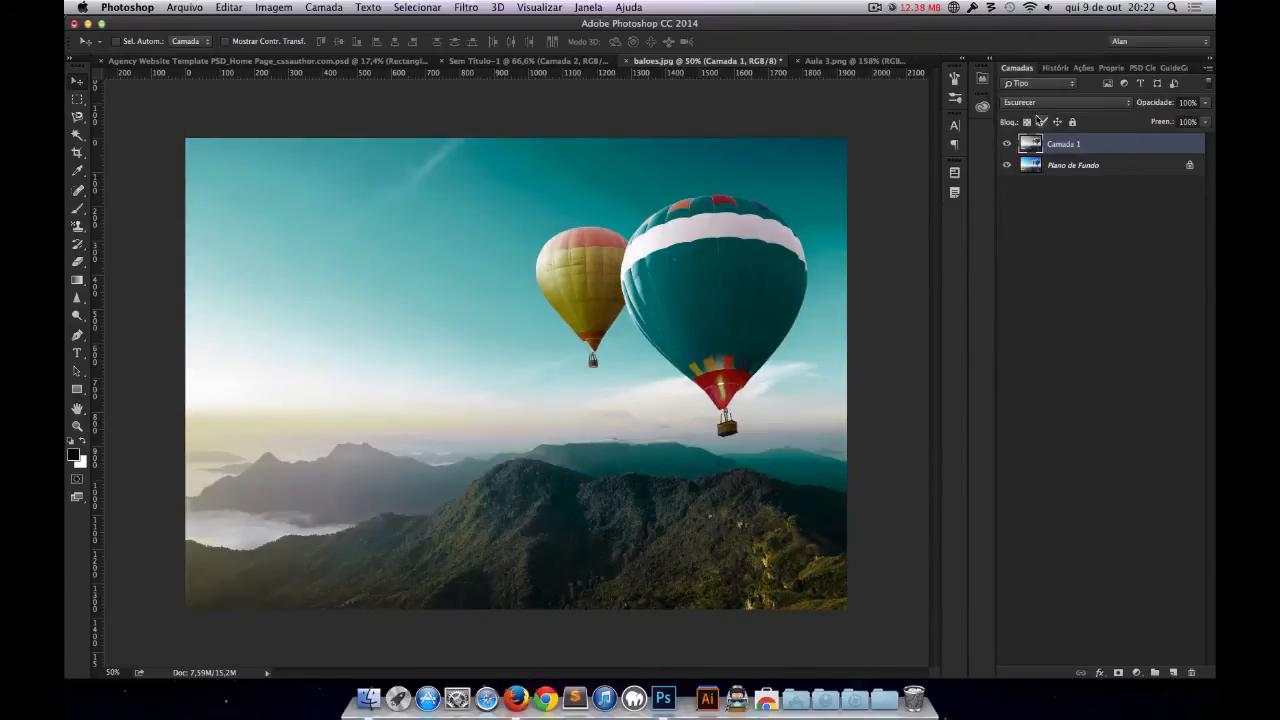
Step: Try the Multiplicação and Subexposição Linear (Adicionar) blend modes on the desaturated layer Camada 1
{"action": "left_click", "coordinate": [1040, 103]}
{"action": "left_click", "coordinate": [1040, 113]}
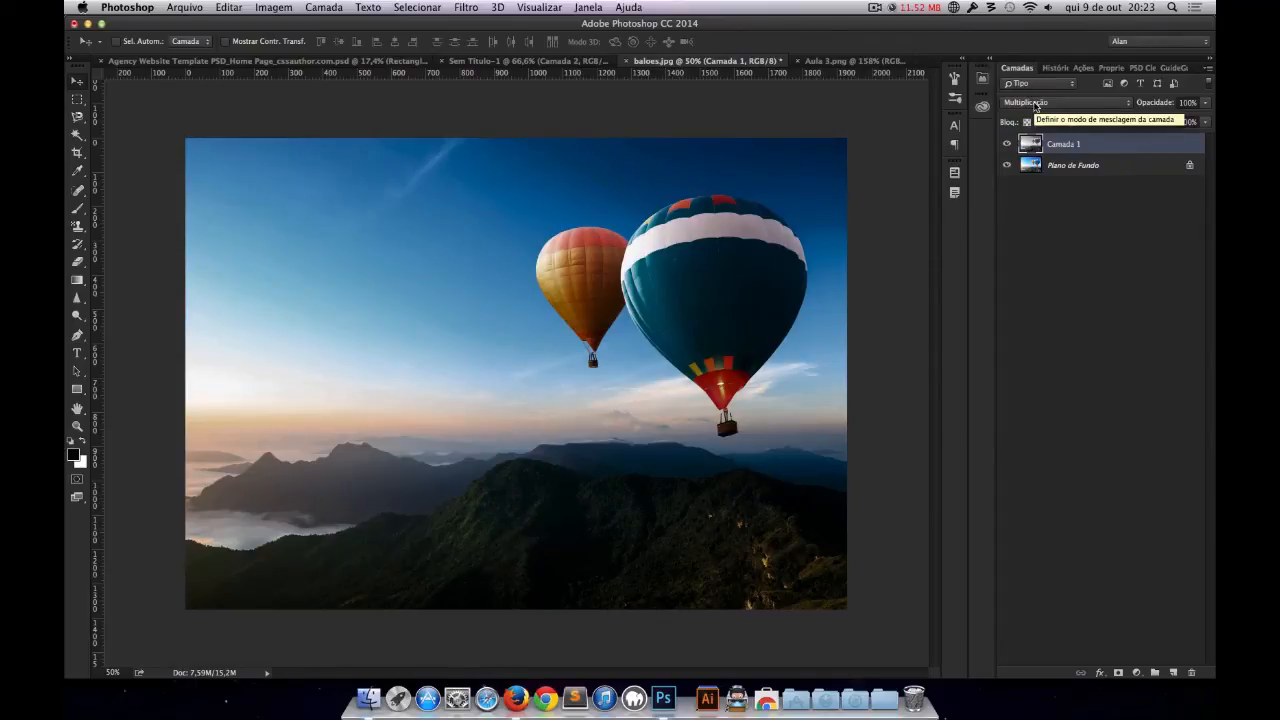
{"action": "left_click", "coordinate": [1036, 103]}
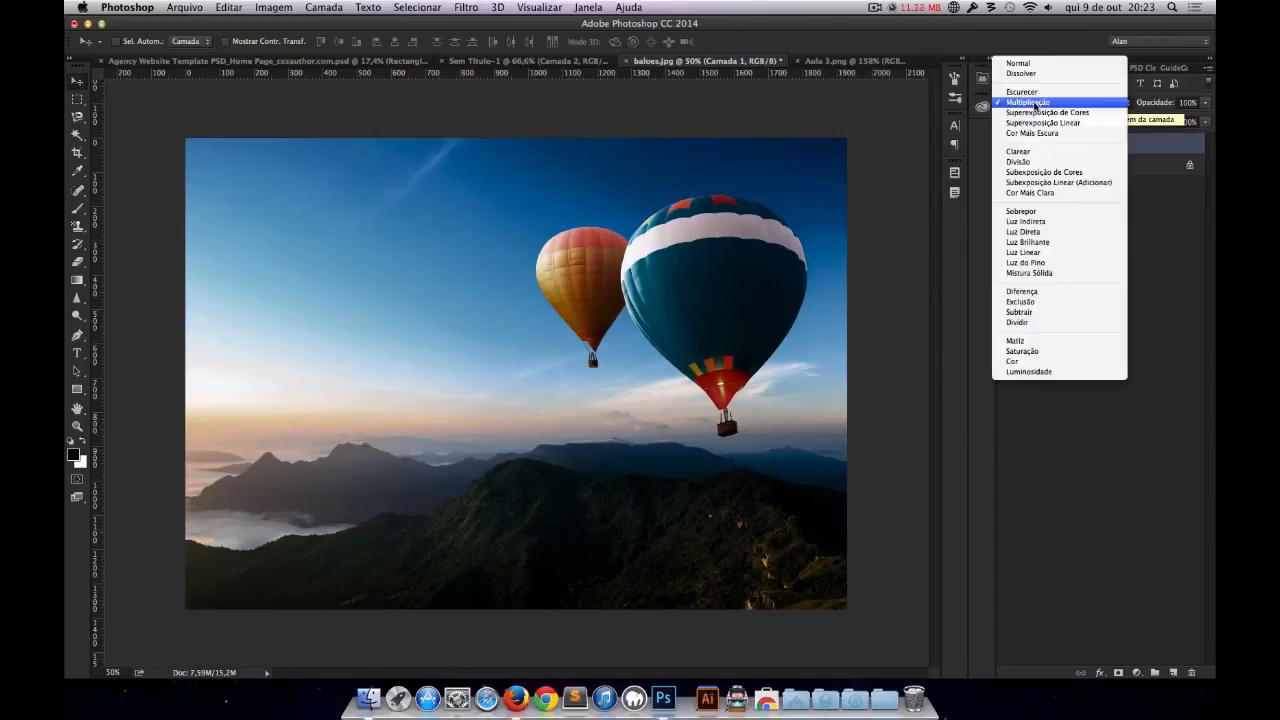
{"action": "left_click", "coordinate": [1055, 182]}
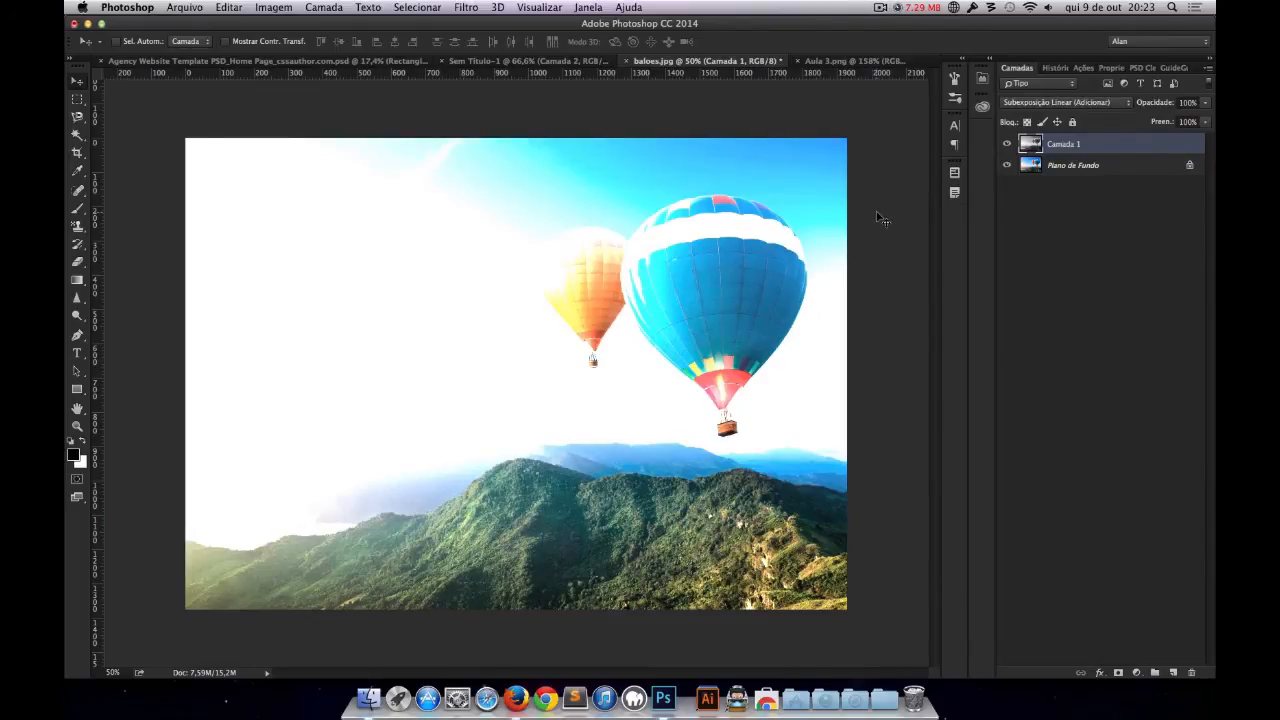
{"action": "left_click", "coordinate": [1044, 101]}
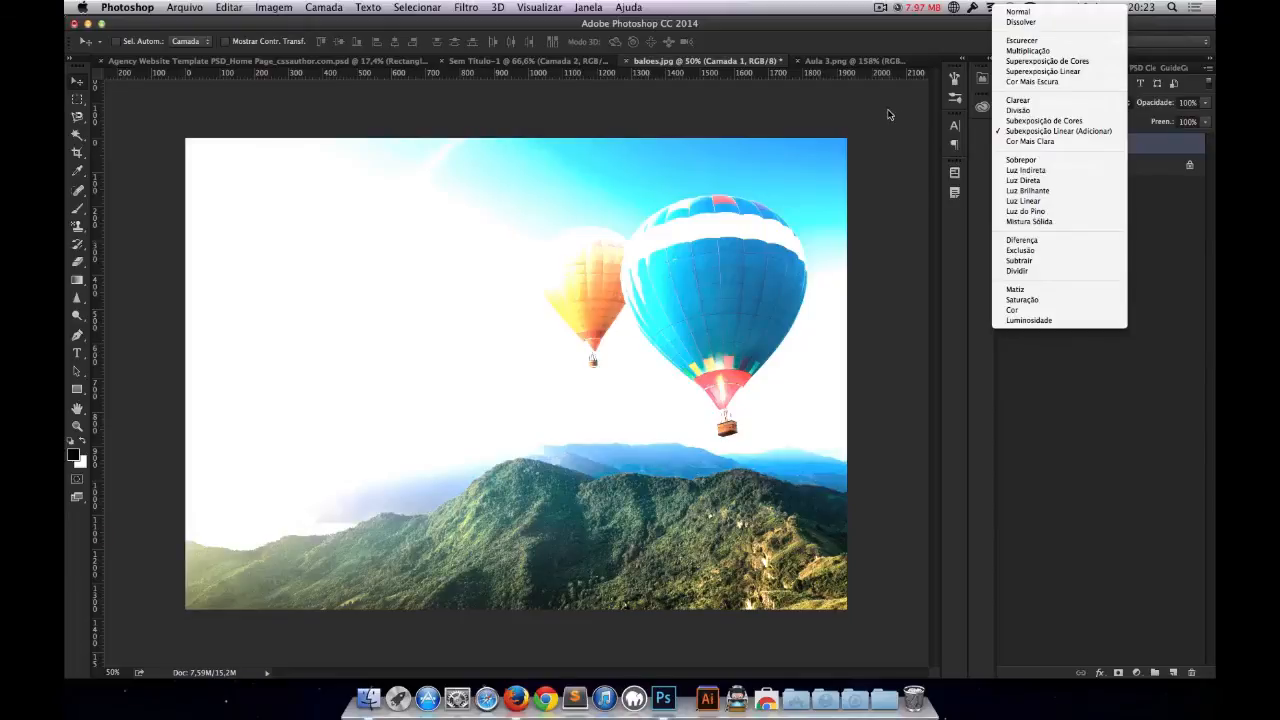
{"action": "left_click", "coordinate": [712, 111]}
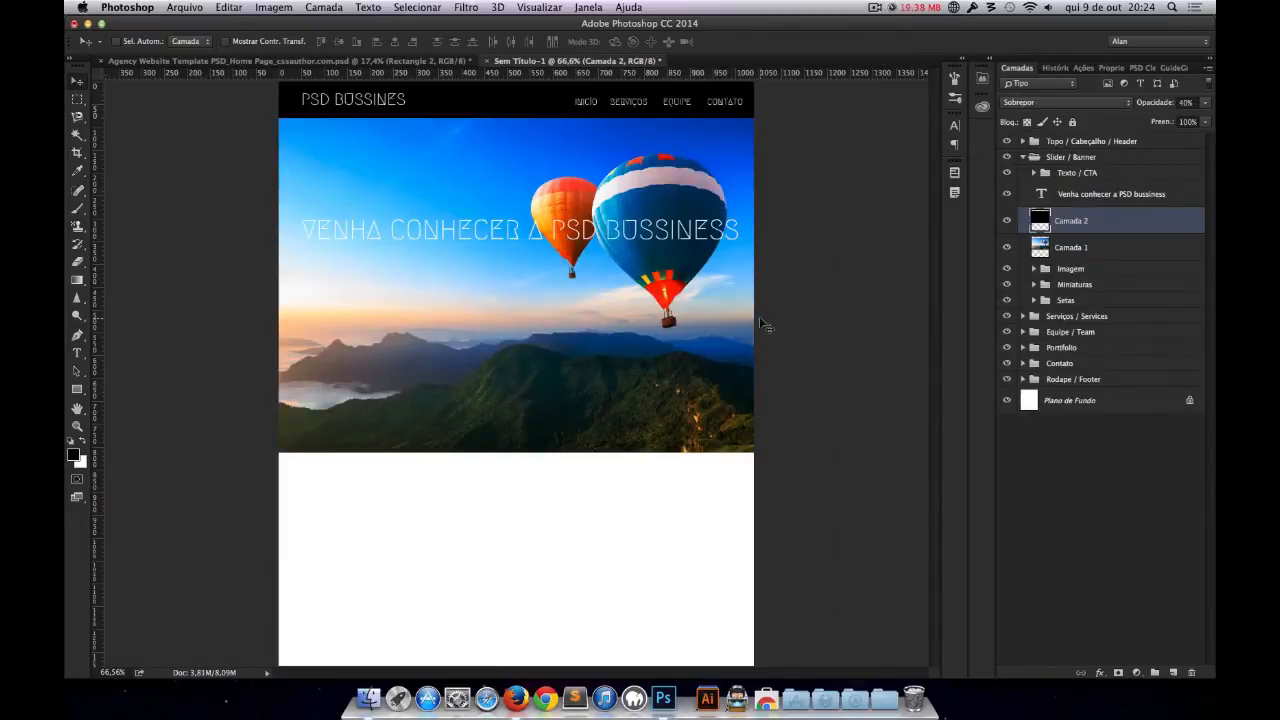
Step: Open 1.psd from the arquivos-de-producao folder as its own document and hide its guides
{"action": "left_click", "coordinate": [850, 688]}
{"action": "left_click", "coordinate": [646, 284]}
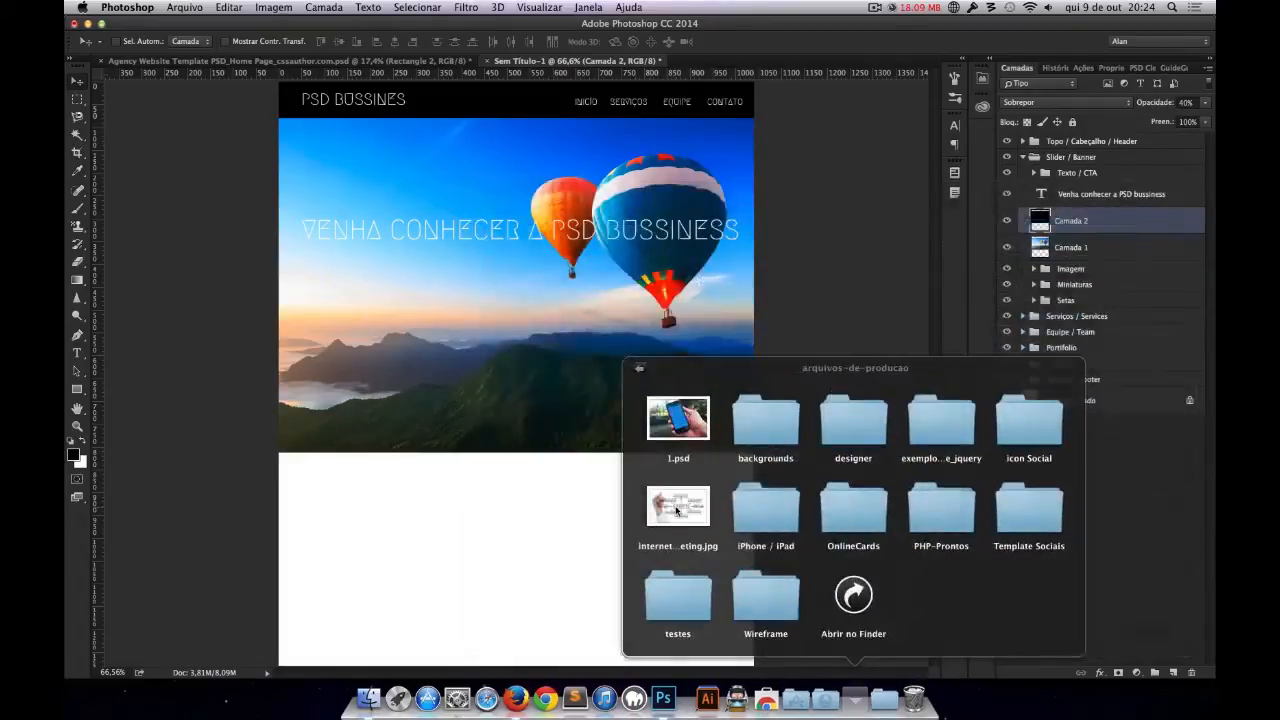
{"action": "left_click_drag", "start_coordinate": [698, 428], "coordinate": [786, 72]}
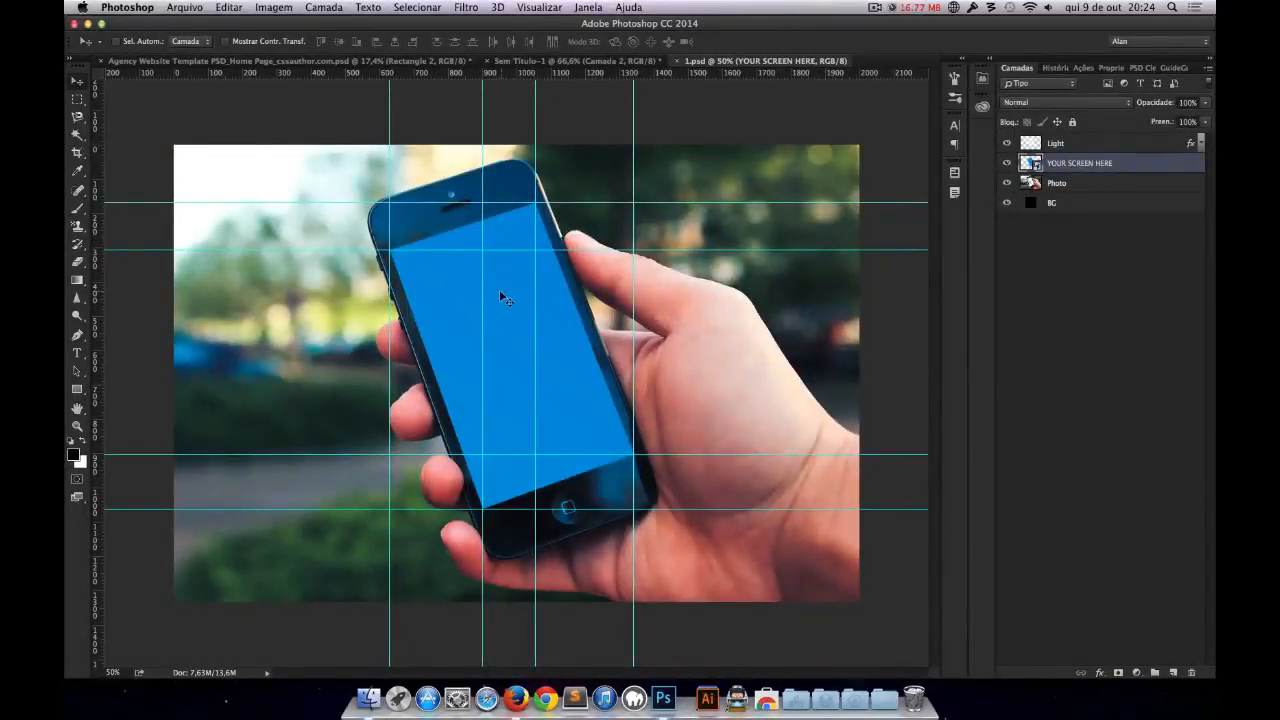
{"action": "key", "text": "super+semicolon"}
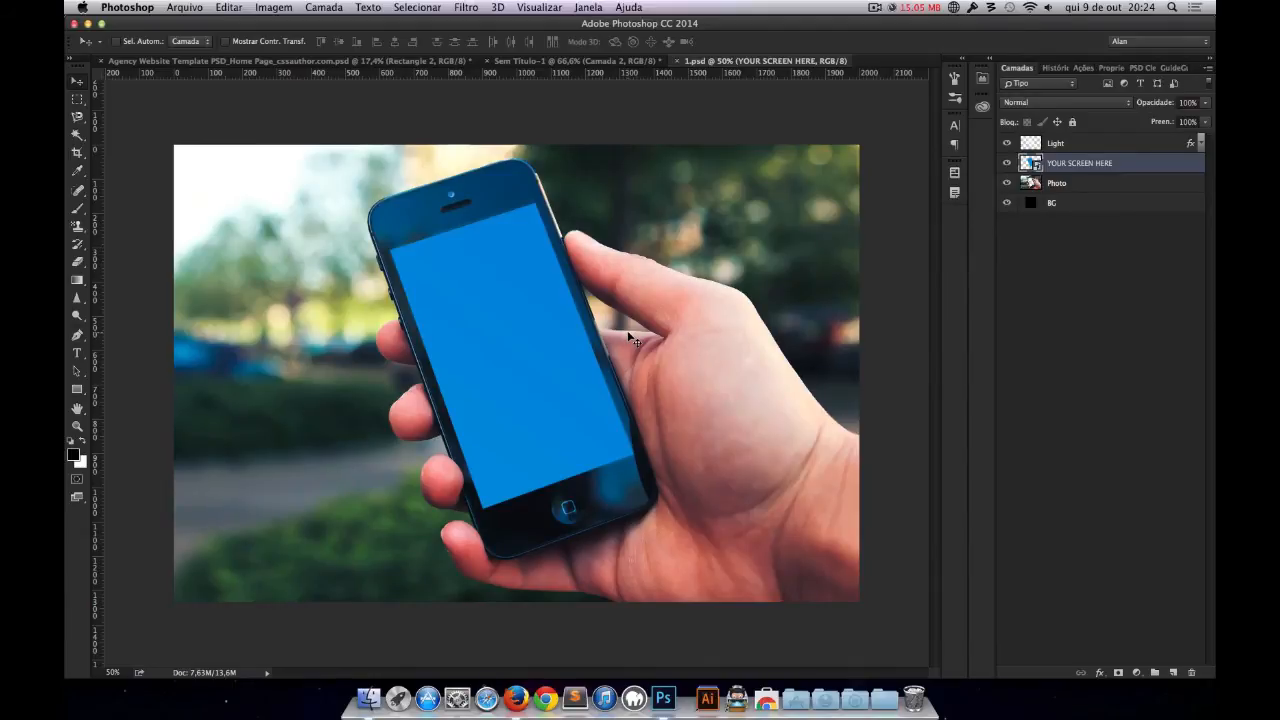
Step: Compare the phone mockup with the YOUR SCREEN HERE and Photo layers each hidden and shown
{"action": "left_click", "coordinate": [1007, 163]}
{"action": "left_click", "coordinate": [1008, 165]}
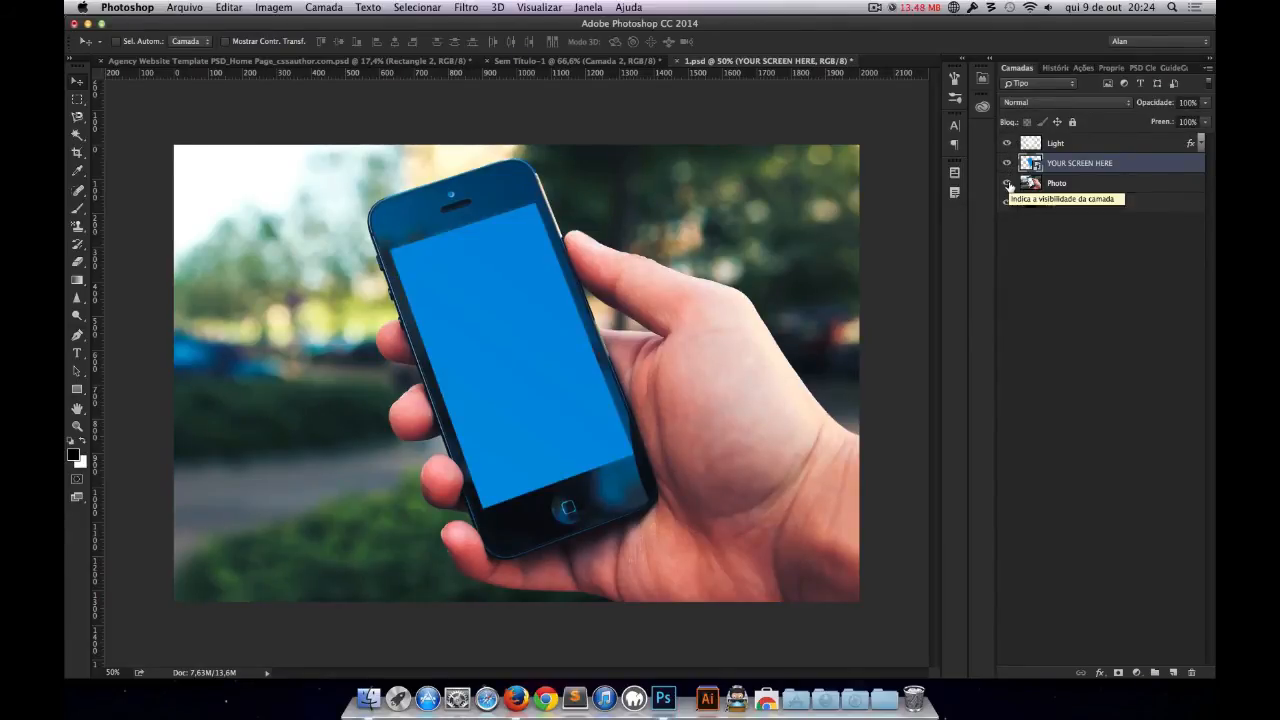
{"action": "left_click", "coordinate": [1007, 183]}
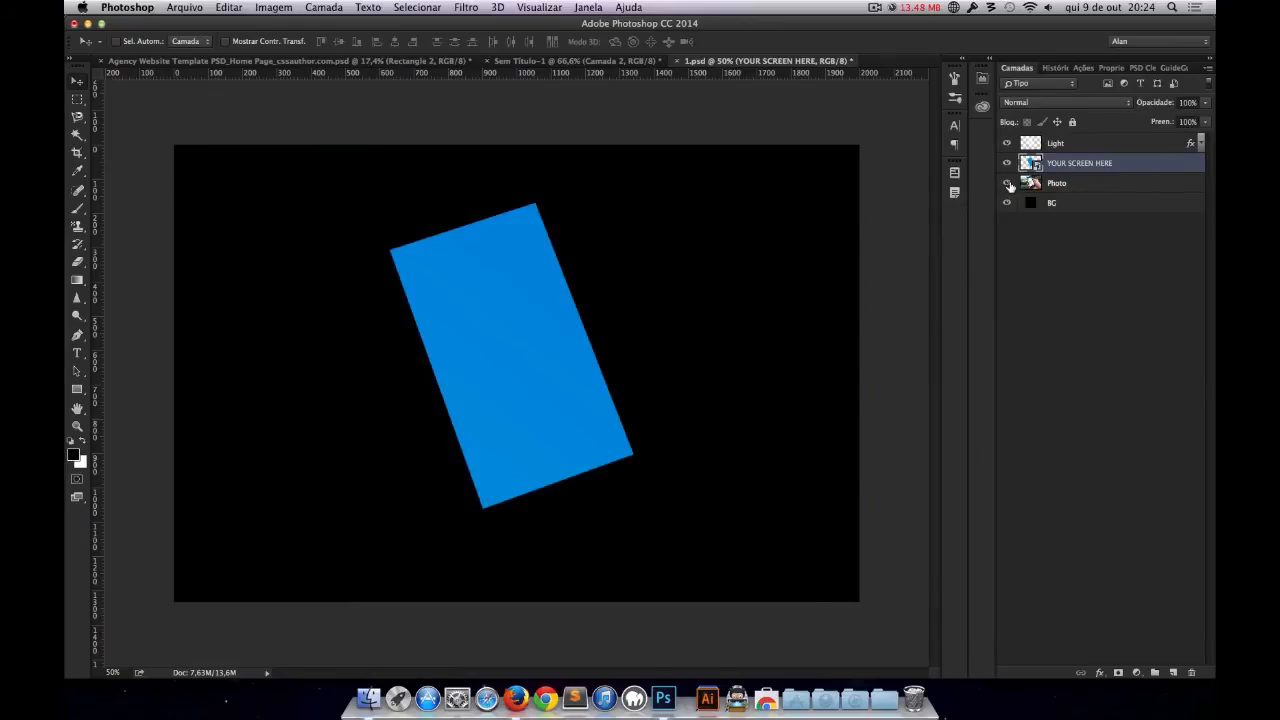
{"action": "left_click", "coordinate": [1007, 183]}
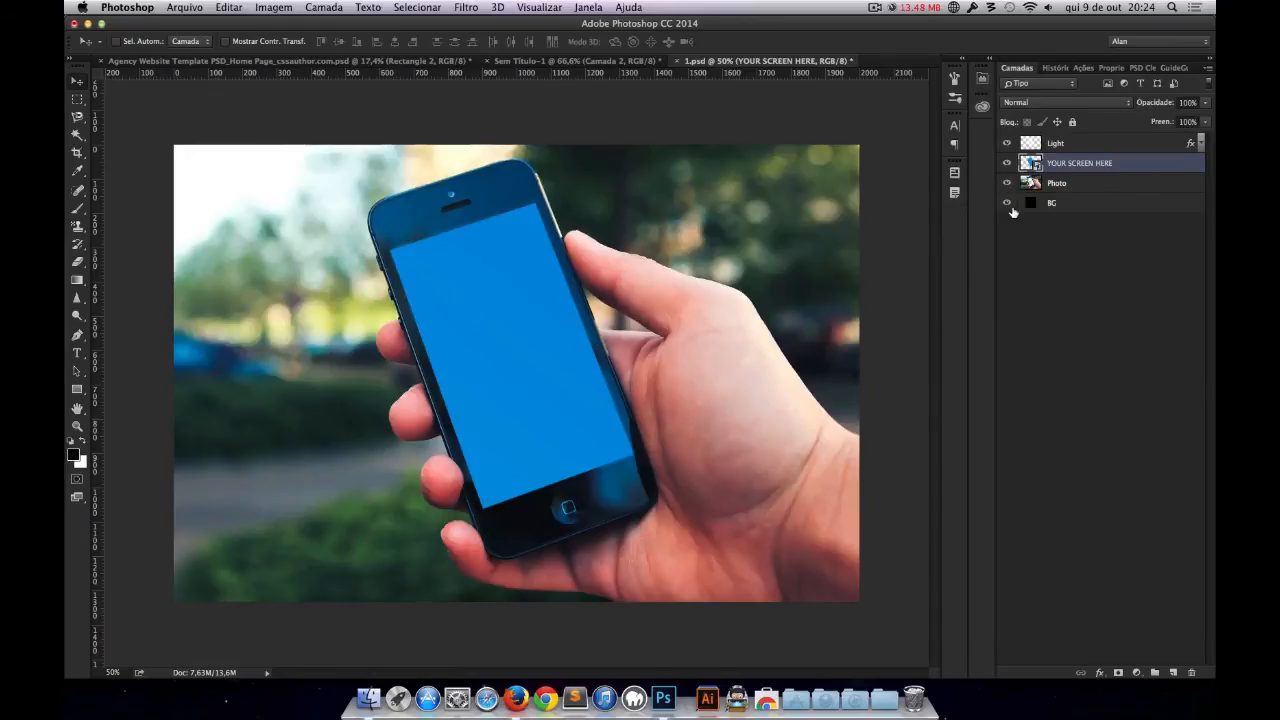
Step: Open the embedded contents of the YOUR SCREEN HERE smart object for editing
{"action": "right_click", "coordinate": [1070, 165]}
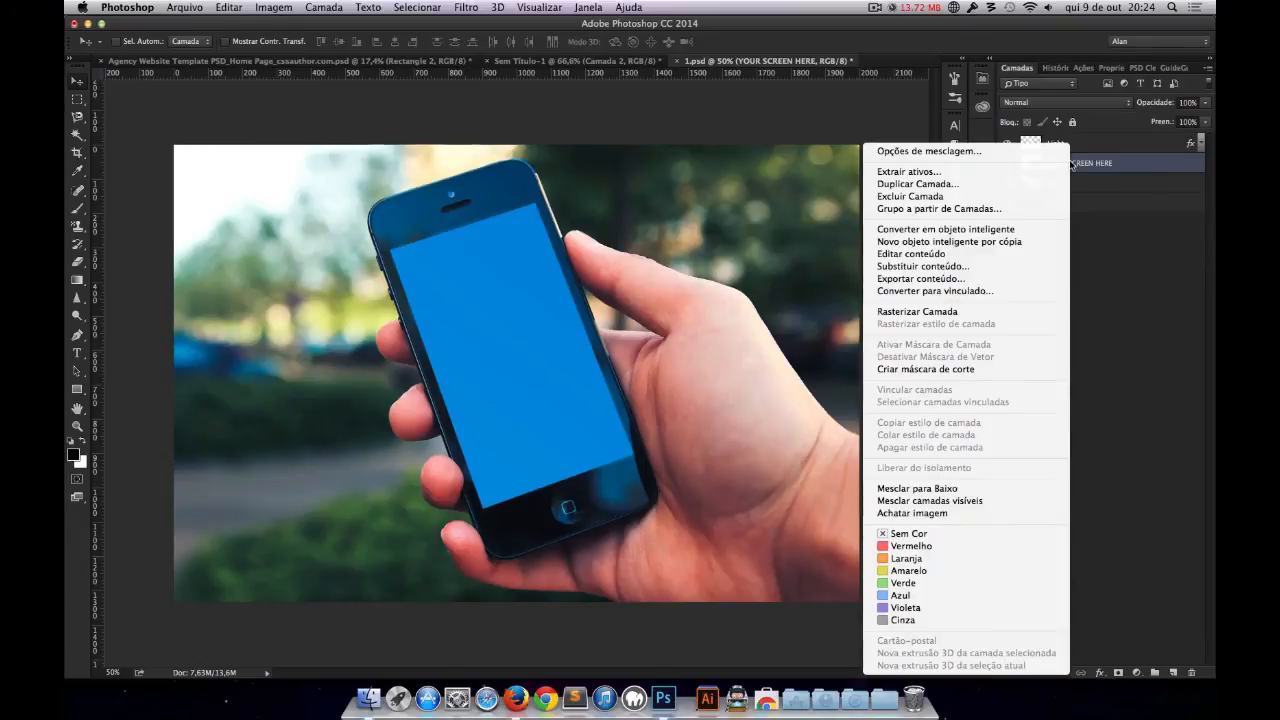
{"action": "left_click", "coordinate": [995, 230]}
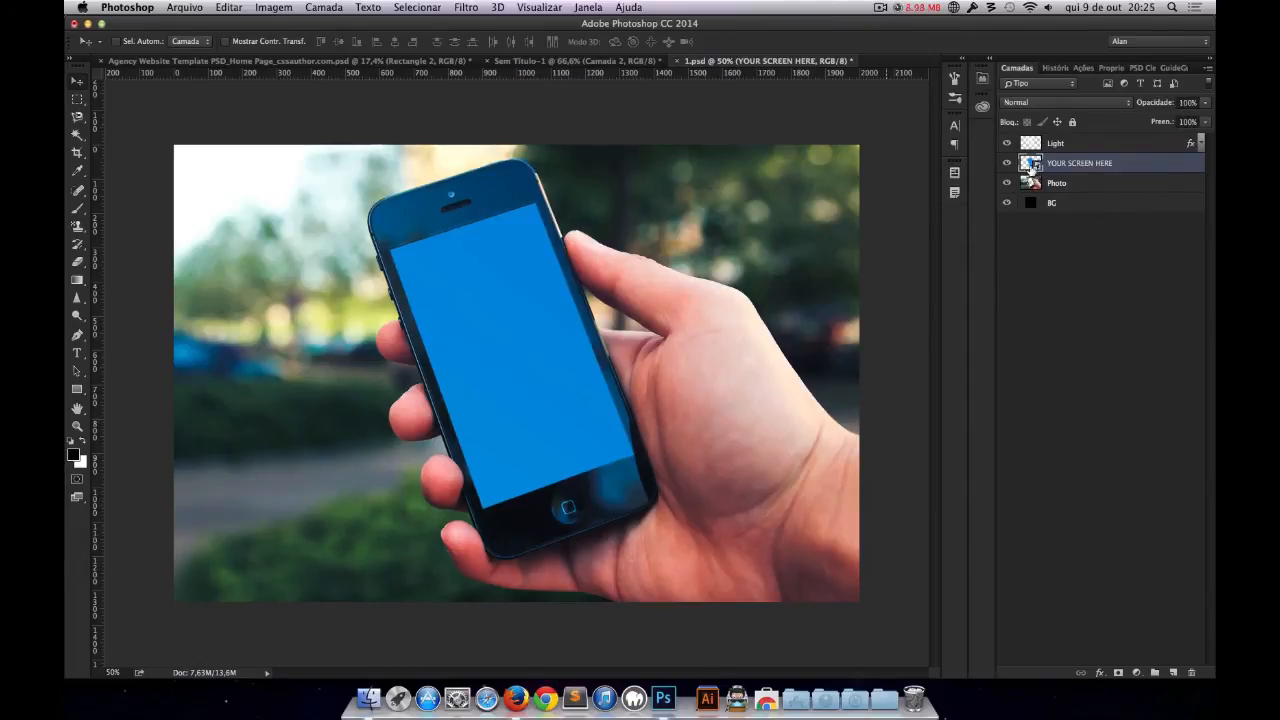
{"action": "key", "text": "super"}
{"action": "double_click", "coordinate": [1035, 165]}
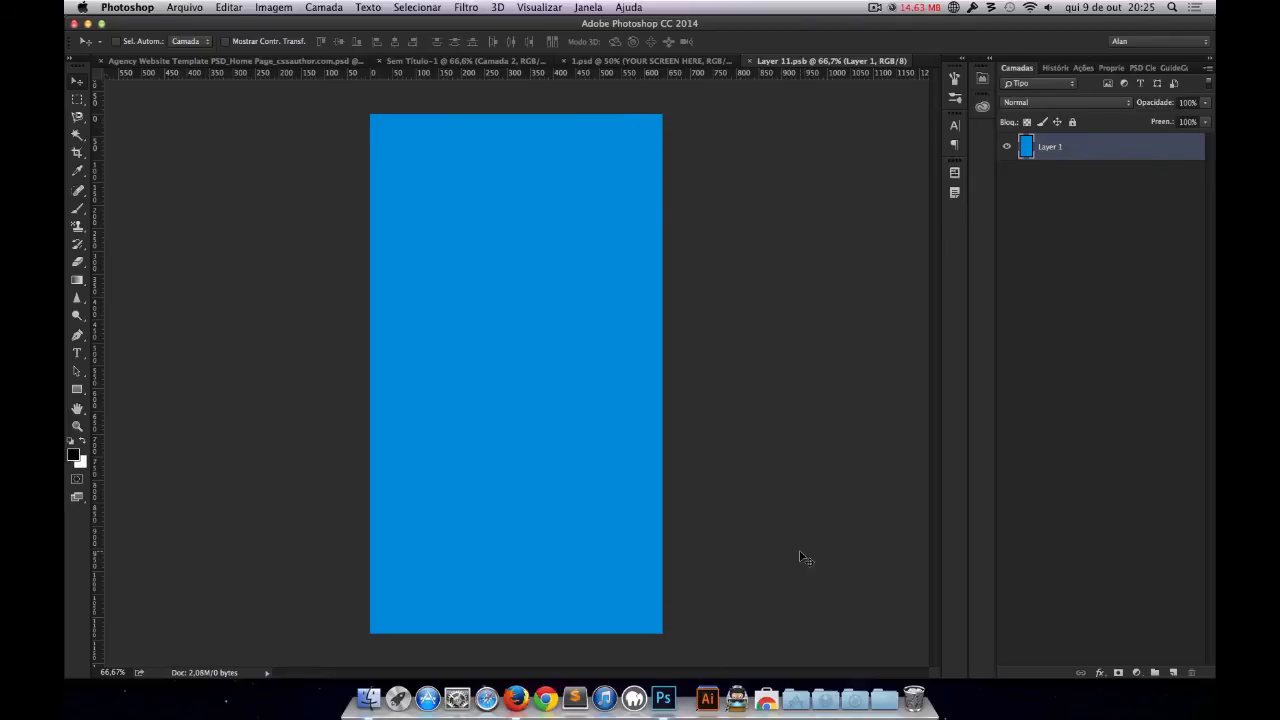
Step: Place photo-nicki-varkevisser-n-75 from the Imagens HD folder over the blue screen, narrow it, and save and close Layer 11.psb
{"action": "left_click", "coordinate": [852, 697]}
{"action": "left_click", "coordinate": [850, 520]}
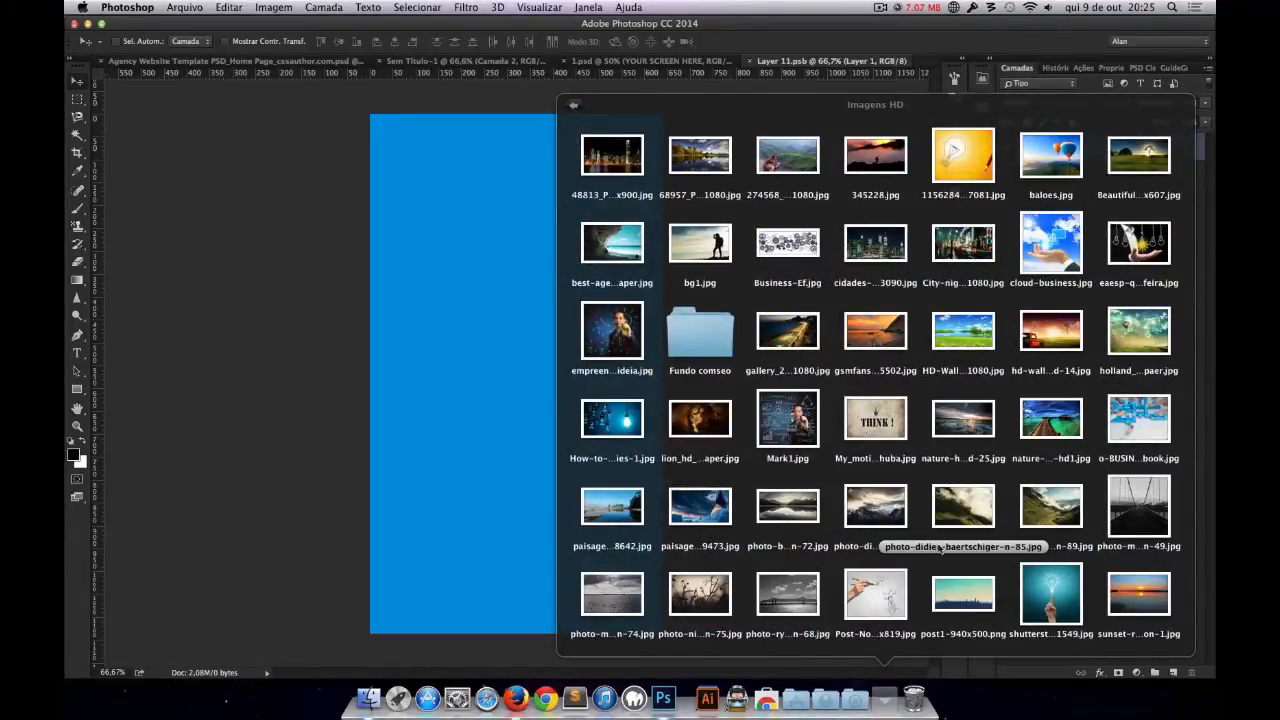
{"action": "left_click_drag", "start_coordinate": [717, 590], "coordinate": [568, 308]}
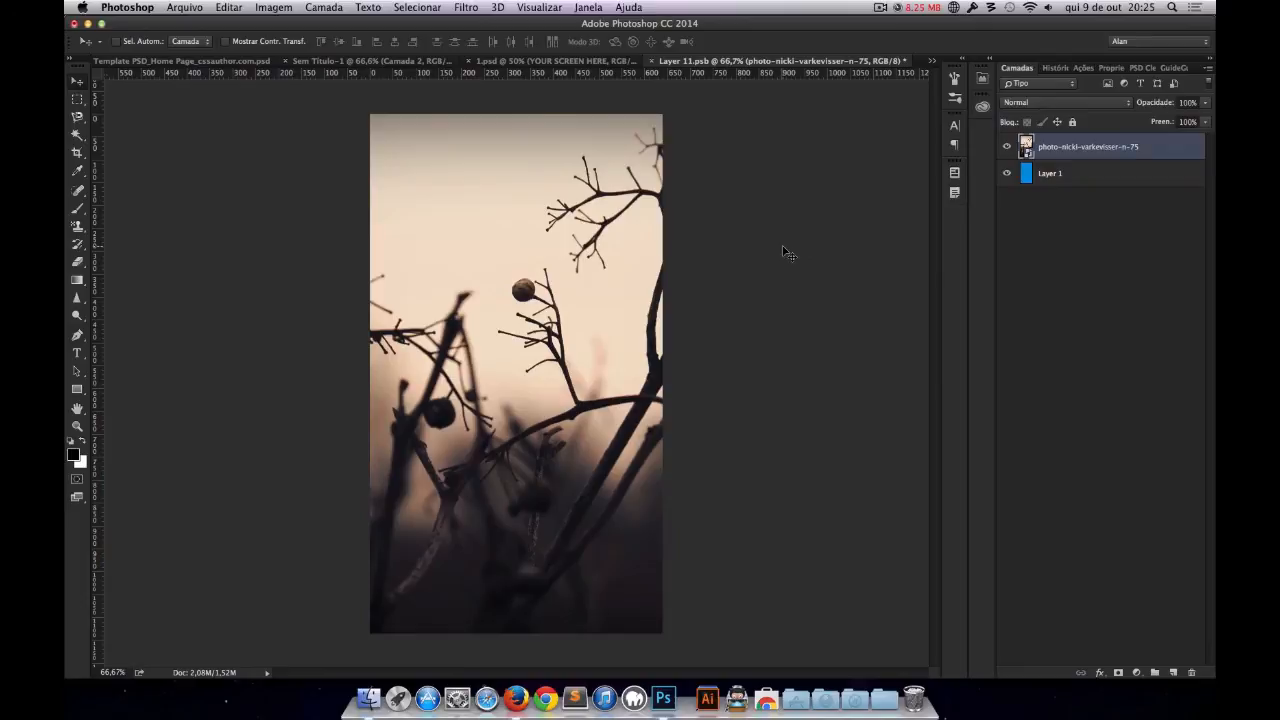
{"action": "left_click_drag", "start_coordinate": [911, 343], "coordinate": [833, 347]}
{"action": "key", "text": "Return"}
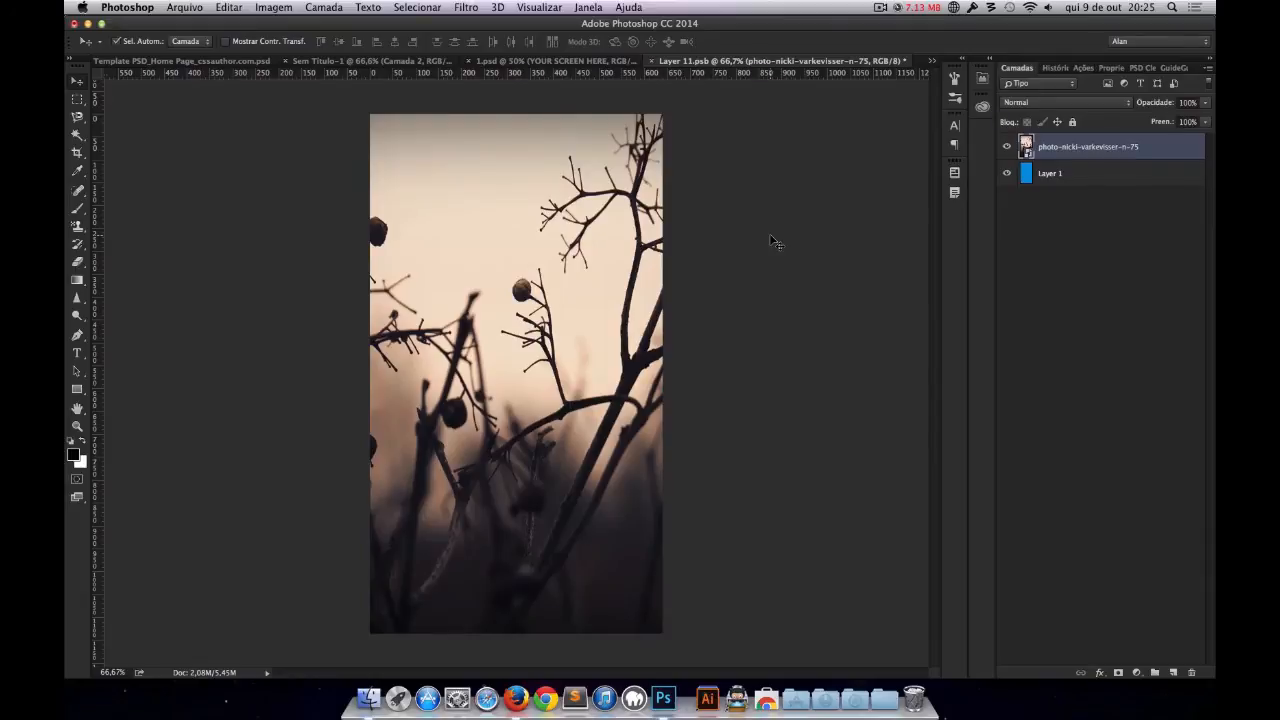
{"action": "key", "text": "super+w"}
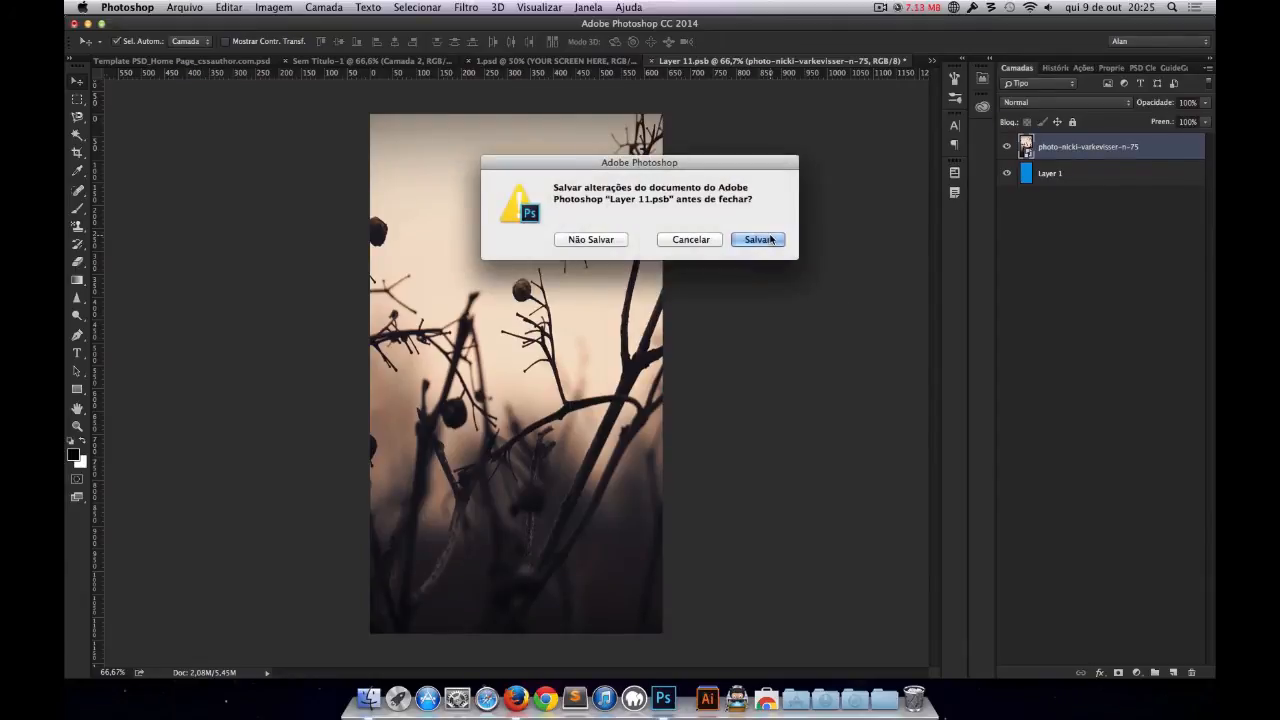
{"action": "left_click", "coordinate": [770, 239]}
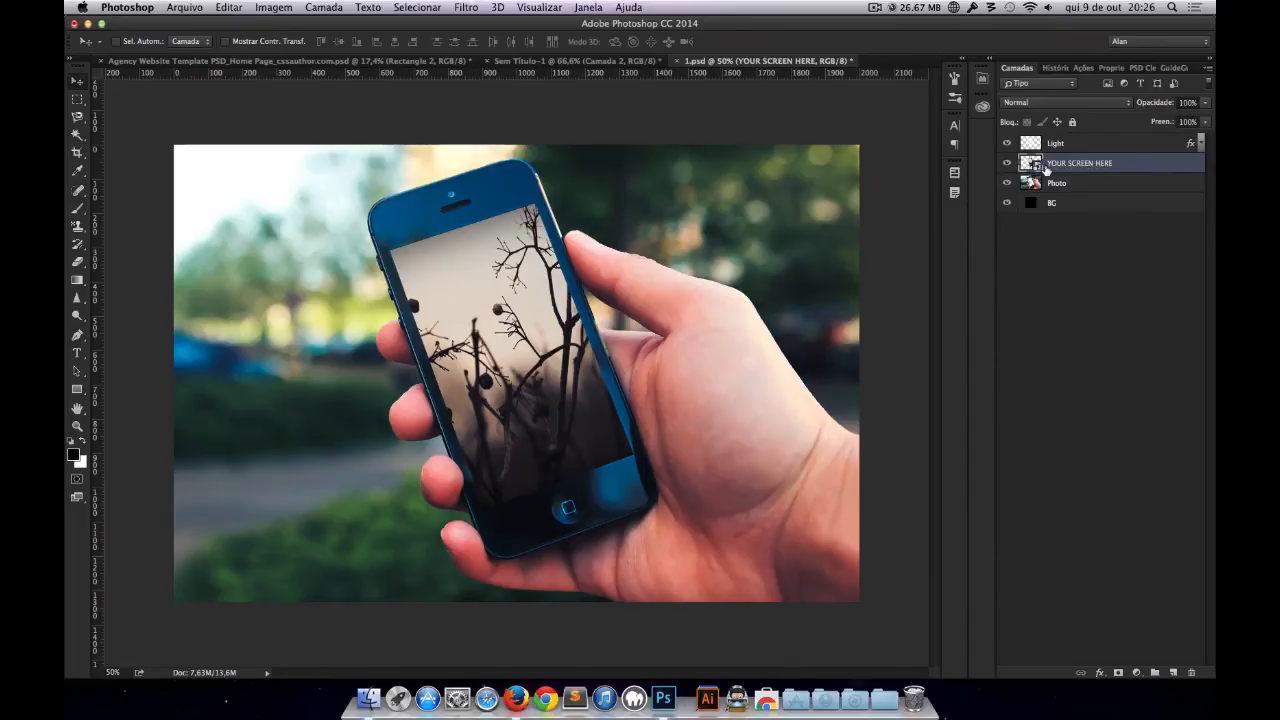
Step: Open the stationery mockup 01 Ivory - View One.psd from the designer folder's MockUP subfolder
{"action": "left_click", "coordinate": [855, 697]}
{"action": "left_click", "coordinate": [630, 262]}
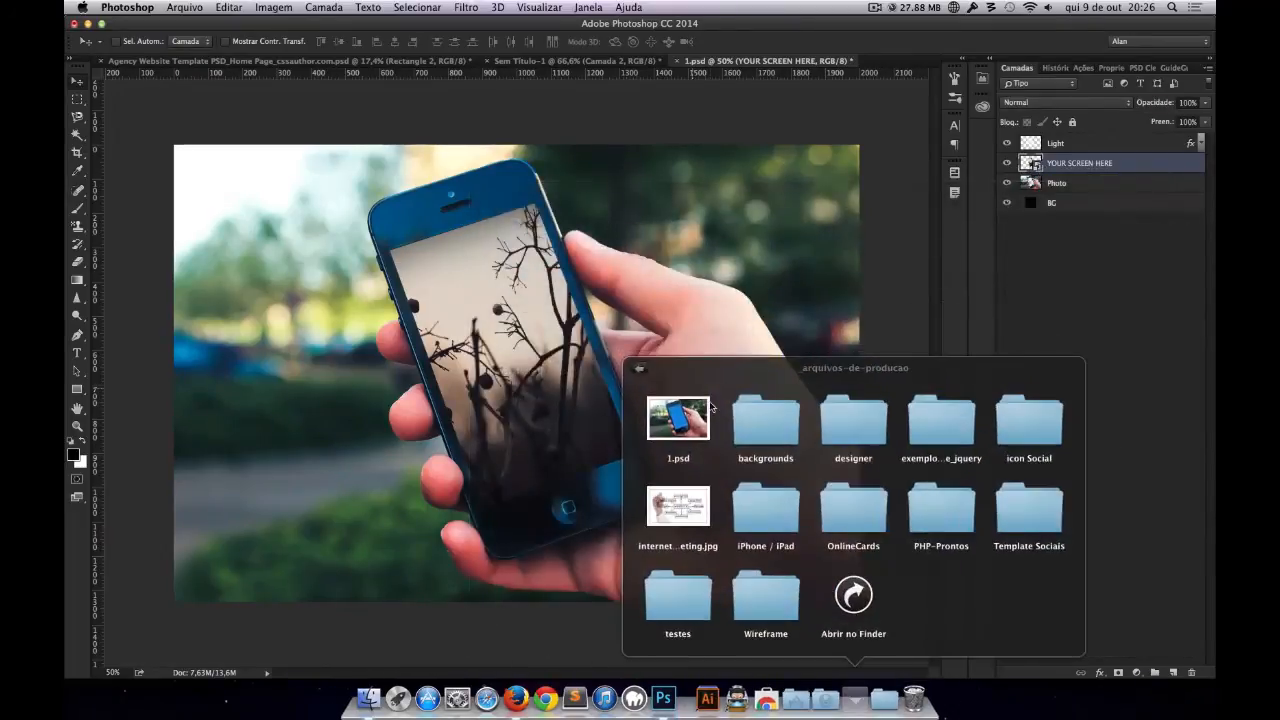
{"action": "left_click", "coordinate": [853, 420]}
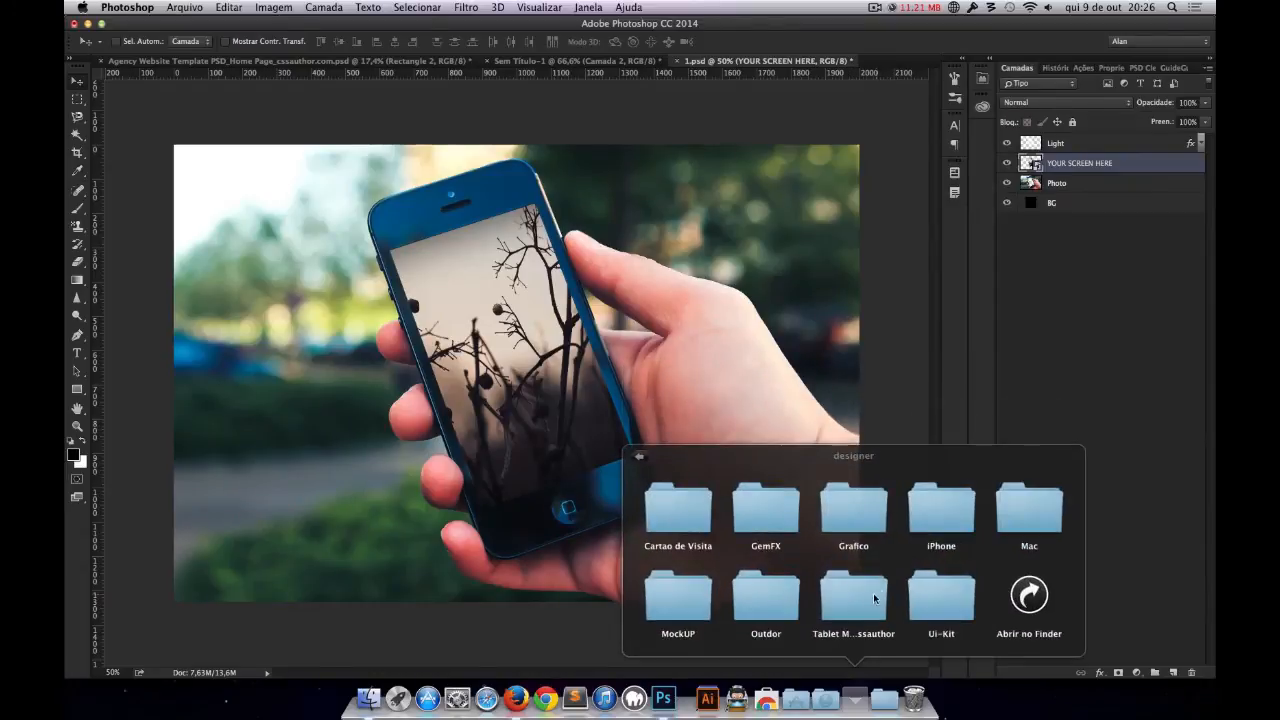
{"action": "left_click", "coordinate": [678, 597]}
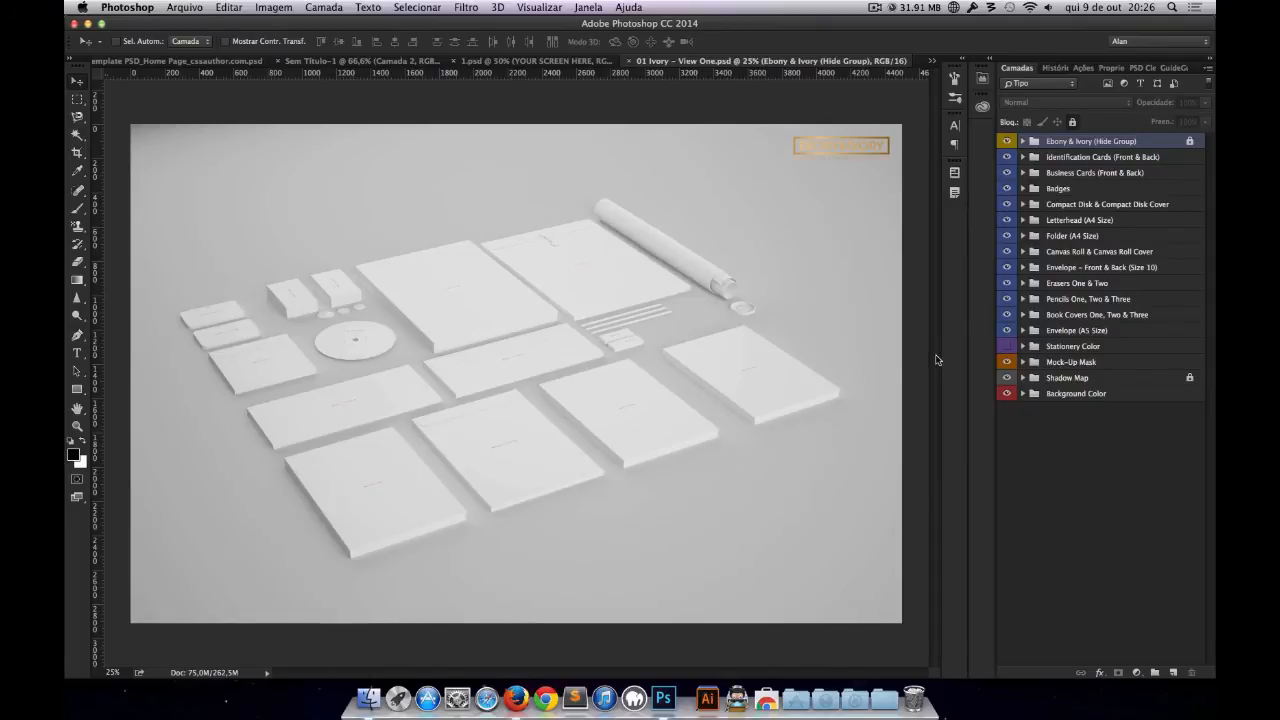
Step: Unlock and delete the Ebony & Ivory (Hide Group) group, and toggle the Stationery Color group's visibility on and off
{"action": "left_click", "coordinate": [1073, 122]}
{"action": "key", "text": "Delete"}
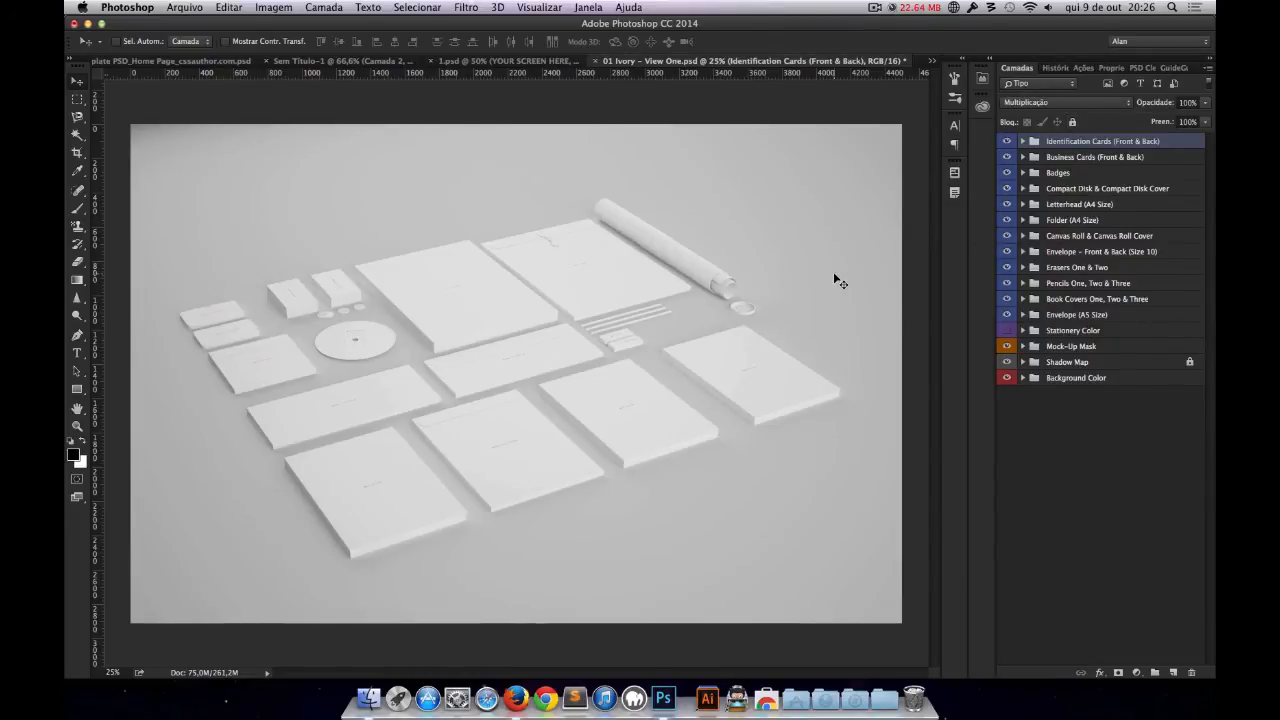
{"action": "left_click", "coordinate": [1006, 330]}
{"action": "left_click", "coordinate": [1006, 331]}
Step: Expand the Identification Cards group and open the Identification Card (Front) smart object, leaving its missing font unresolved
{"action": "left_click", "coordinate": [1023, 142]}
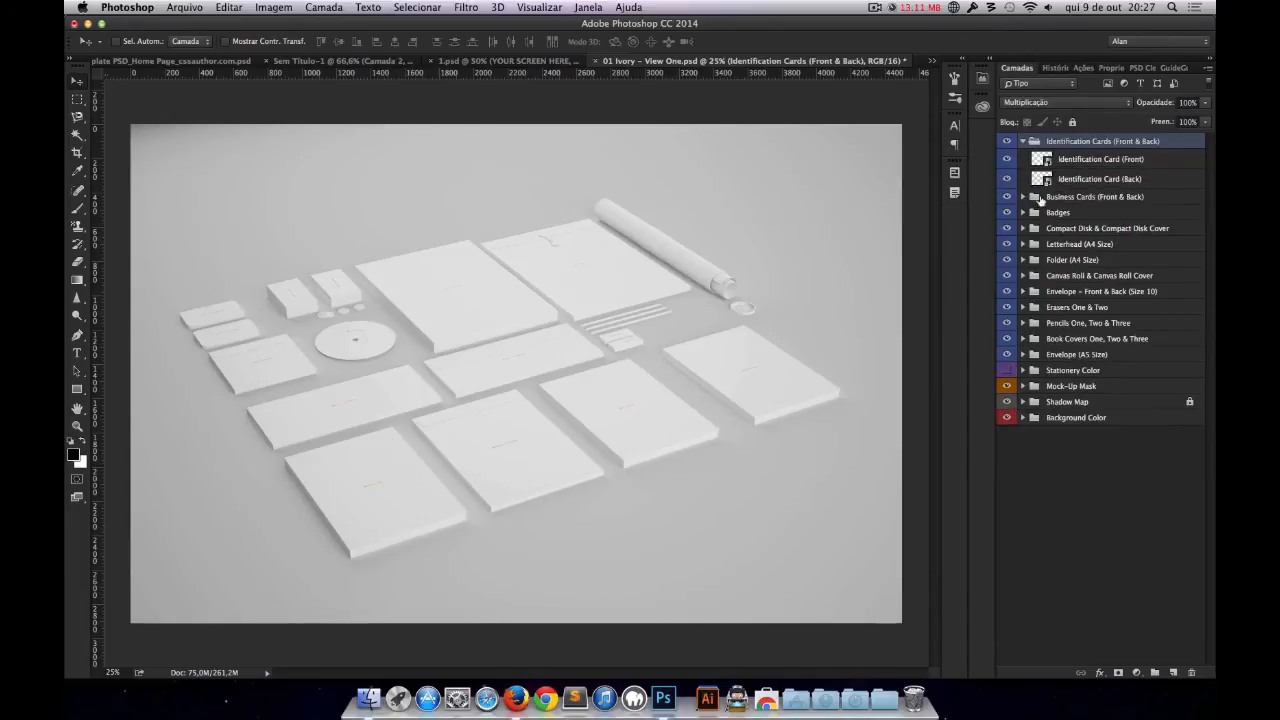
{"action": "double_click", "coordinate": [1043, 162]}
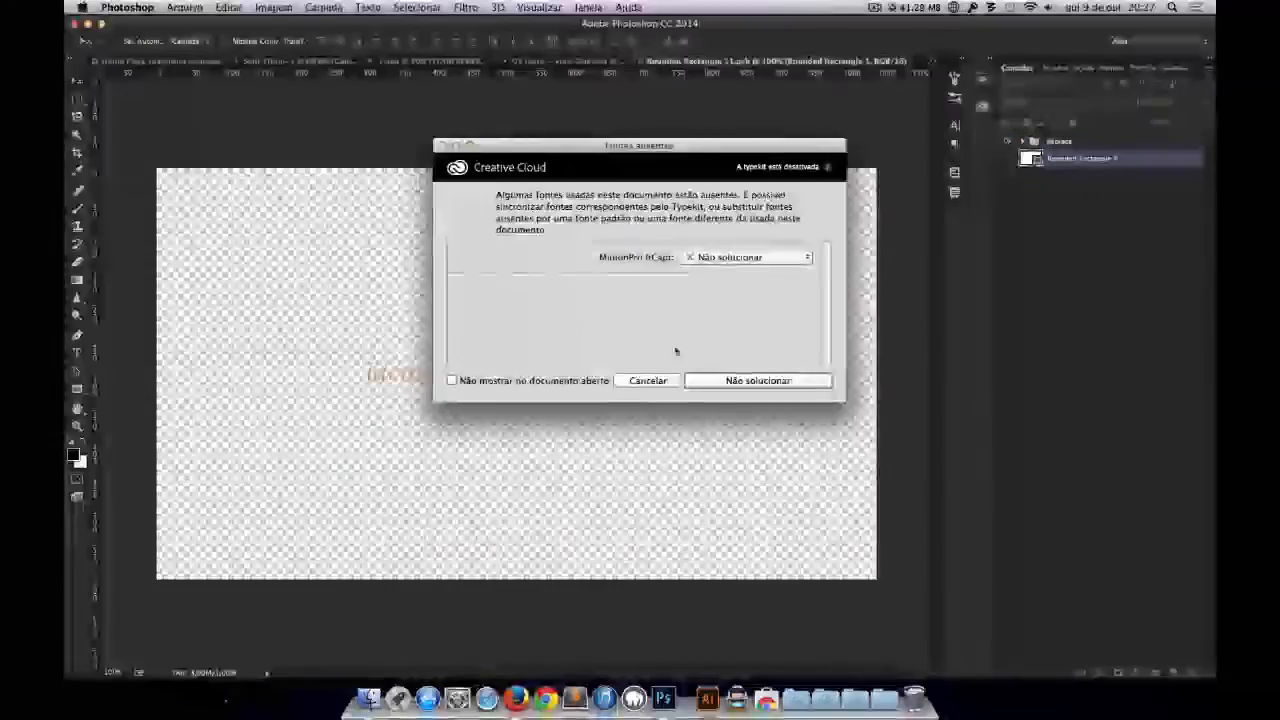
{"action": "left_click", "coordinate": [725, 379]}
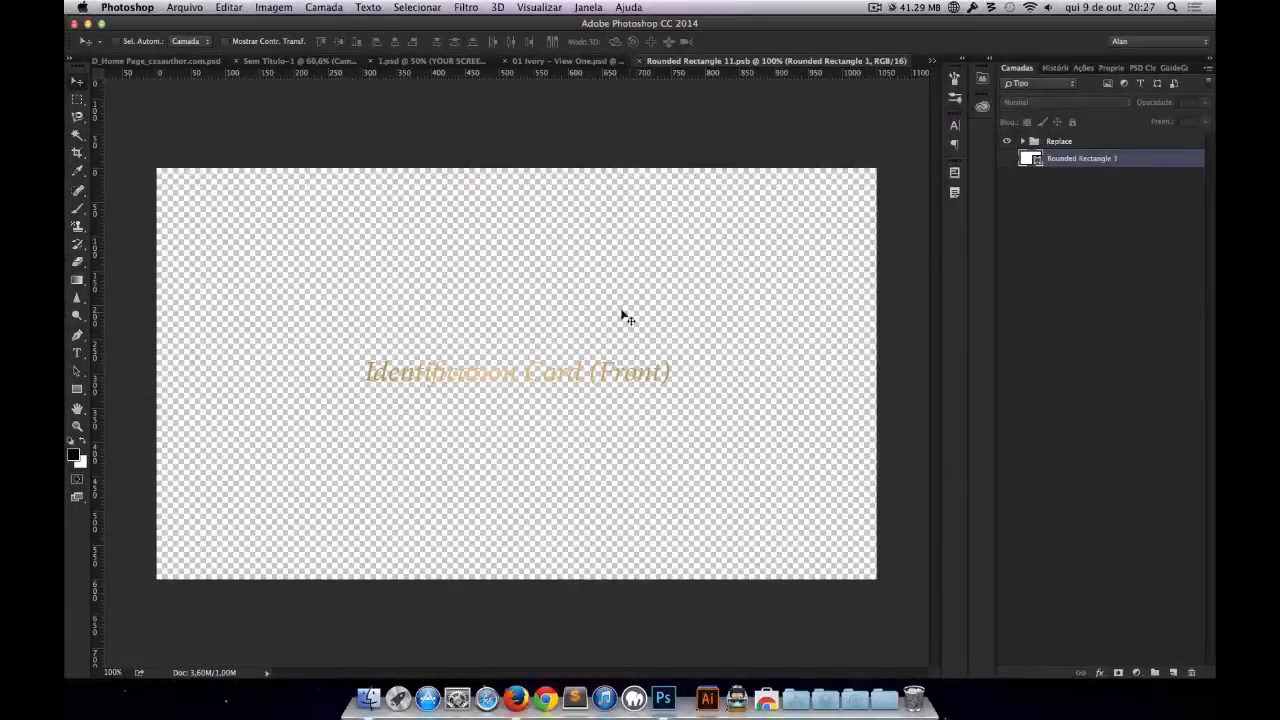
Step: Add a new layer above the Replace group and paint three broad black bristle-brush strokes across the card
{"action": "left_click", "coordinate": [79, 261]}
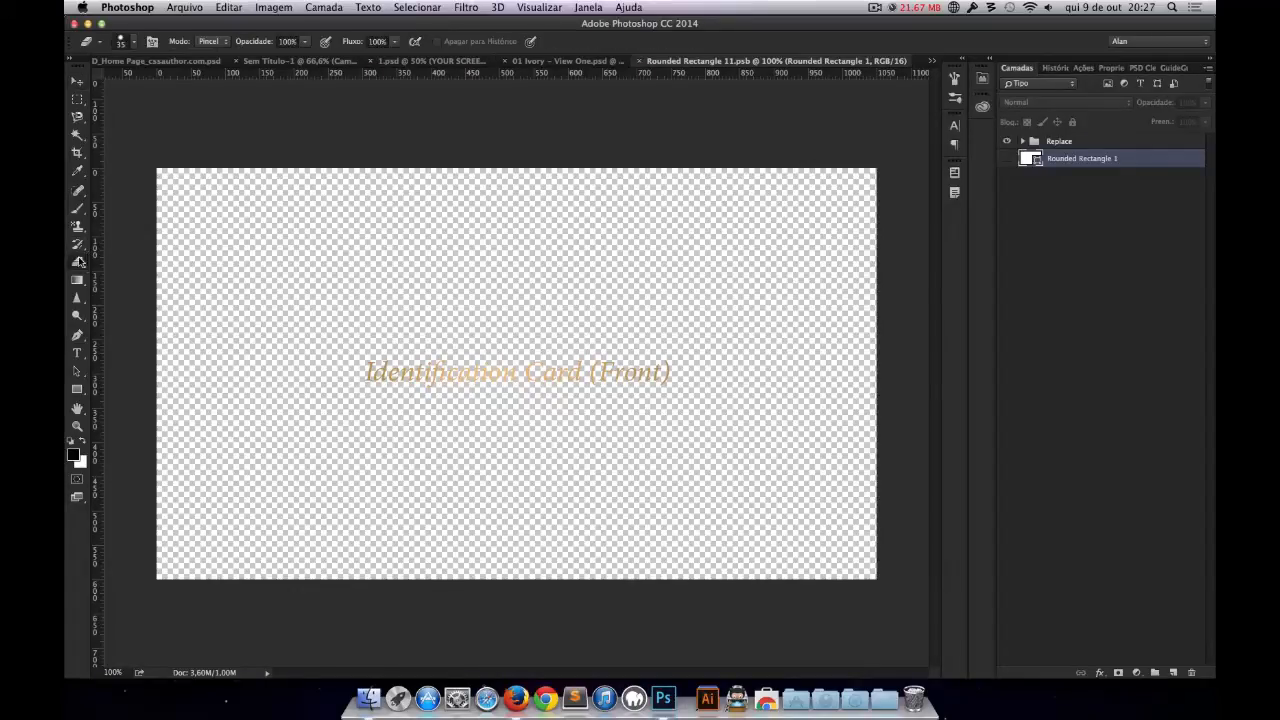
{"action": "left_click", "coordinate": [77, 208]}
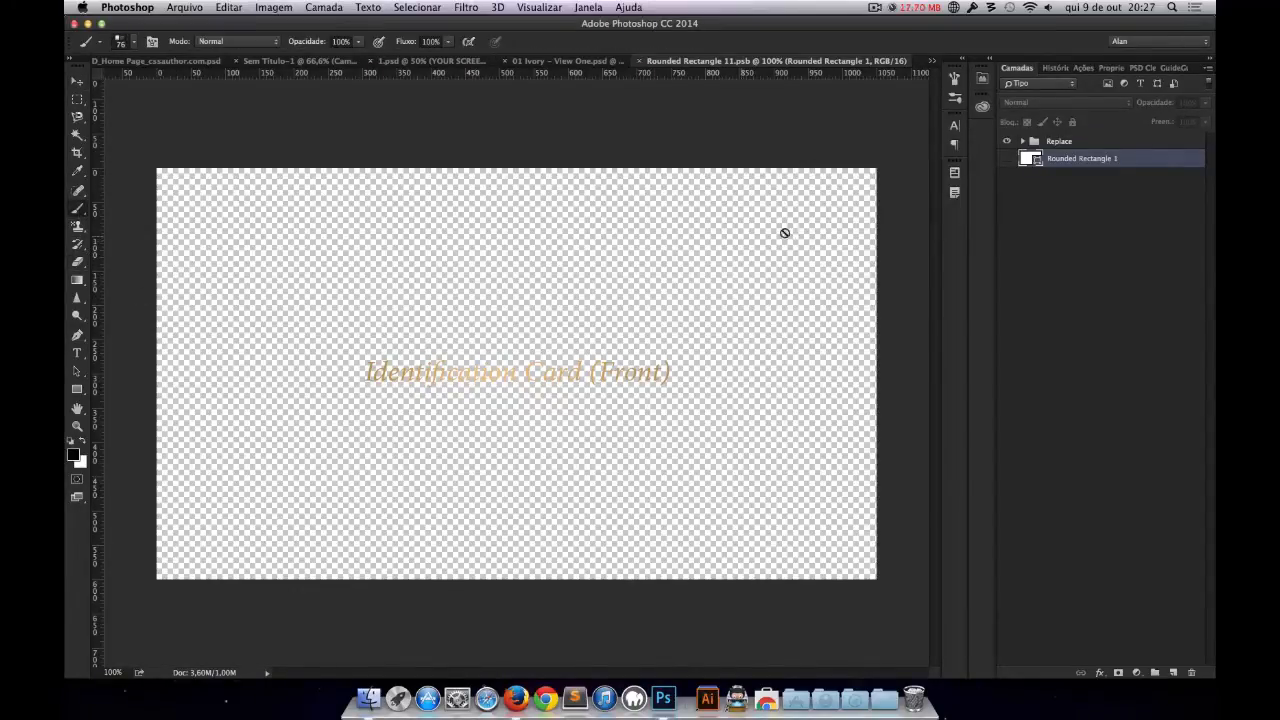
{"action": "left_click", "coordinate": [1068, 143]}
{"action": "key", "text": "super+shift+n"}
{"action": "key", "text": "Return"}
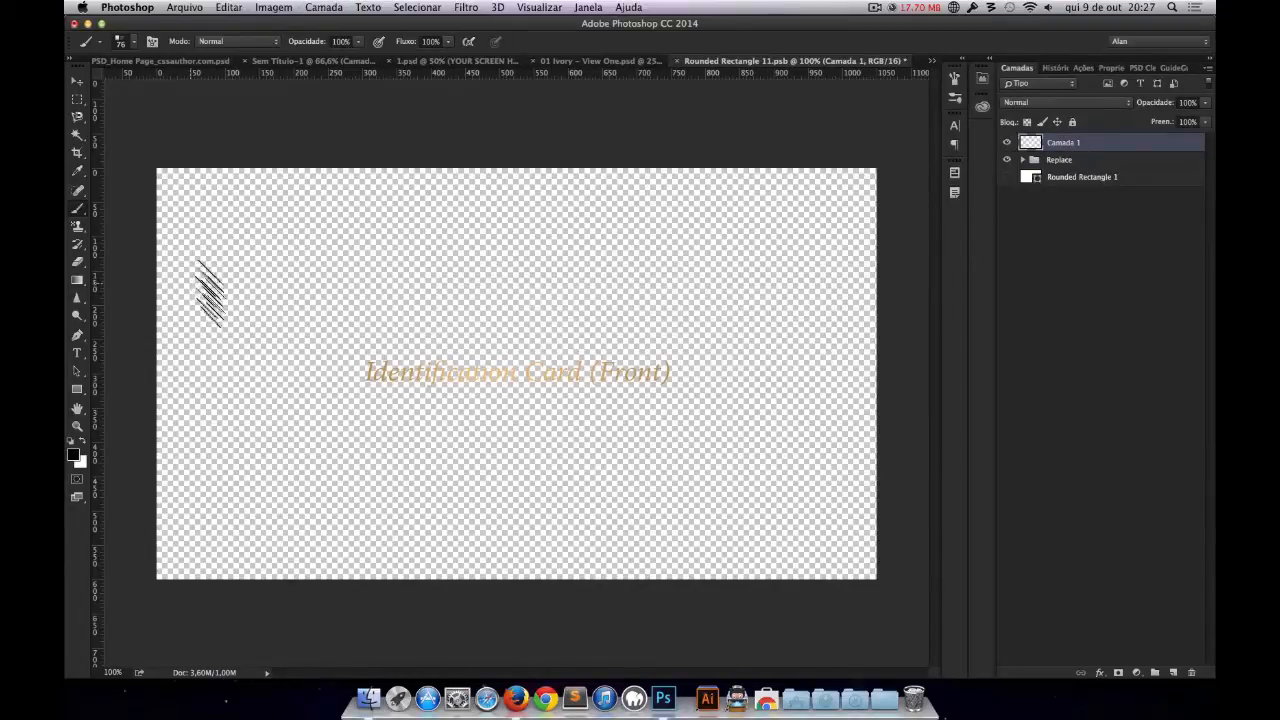
{"action": "left_click_drag", "start_coordinate": [205, 282], "coordinate": [803, 245]}
{"action": "mouse_move", "coordinate": [800, 310]}
{"action": "left_mouse_down"}
{"action": "mouse_move", "coordinate": [703, 305]}
{"action": "mouse_move", "coordinate": [475, 322]}
{"action": "left_mouse_up"}
{"action": "mouse_move", "coordinate": [330, 400]}
{"action": "left_mouse_down"}
{"action": "mouse_move", "coordinate": [555, 428]}
{"action": "mouse_move", "coordinate": [795, 400]}
{"action": "left_mouse_up"}
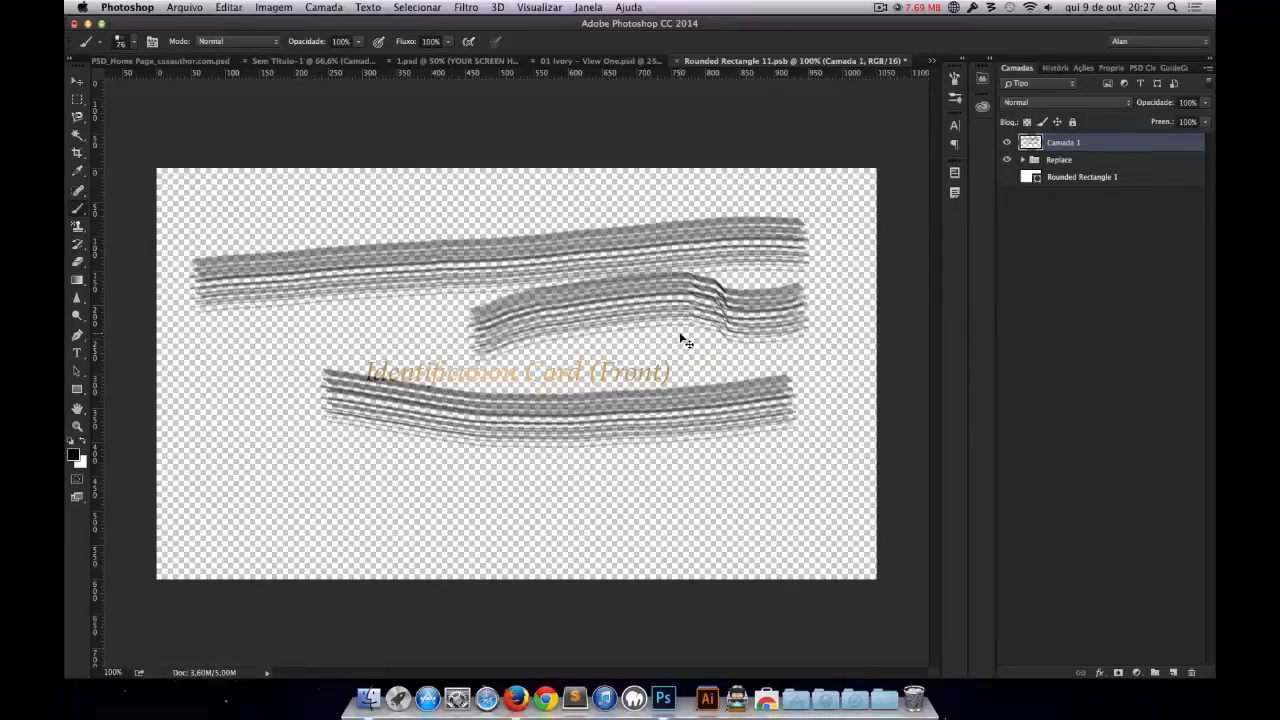
Step: Save and close the identification card's contents, and examine the painted card in the stationery mockup
{"action": "key", "text": "super+w"}
{"action": "key", "text": "Return"}
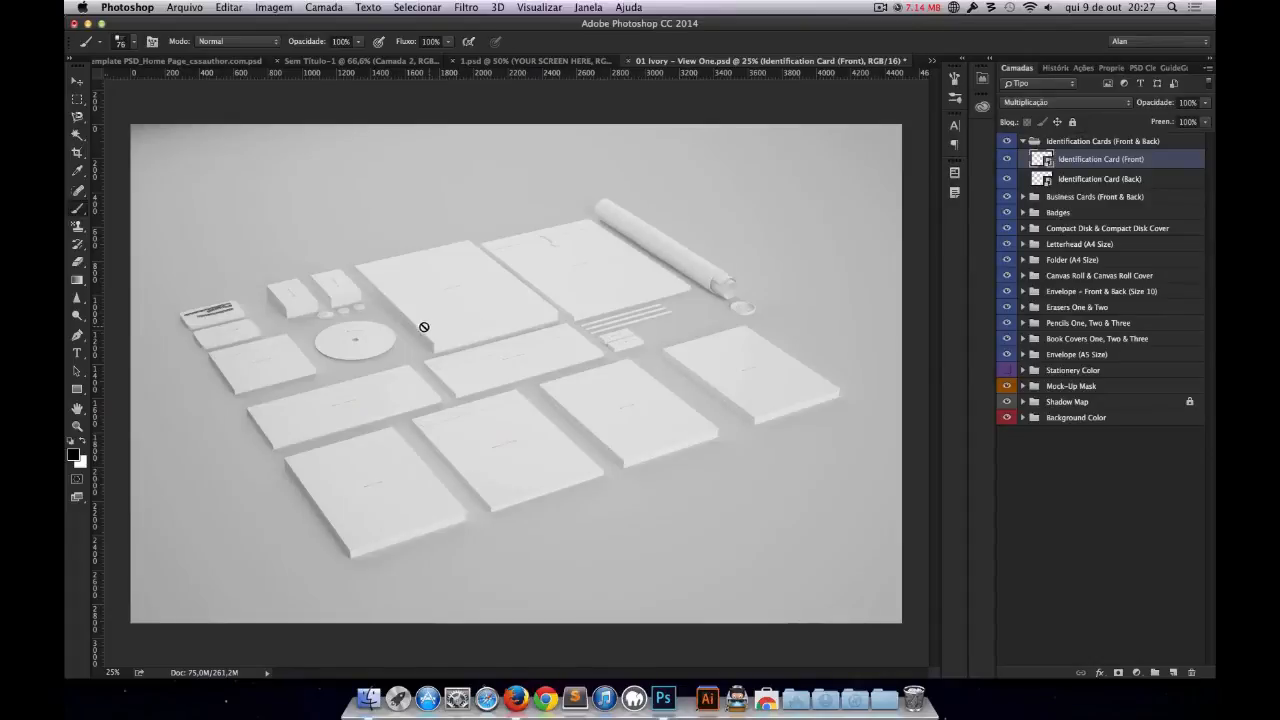
{"action": "left_click_drag", "start_coordinate": [222, 301], "coordinate": [423, 399]}
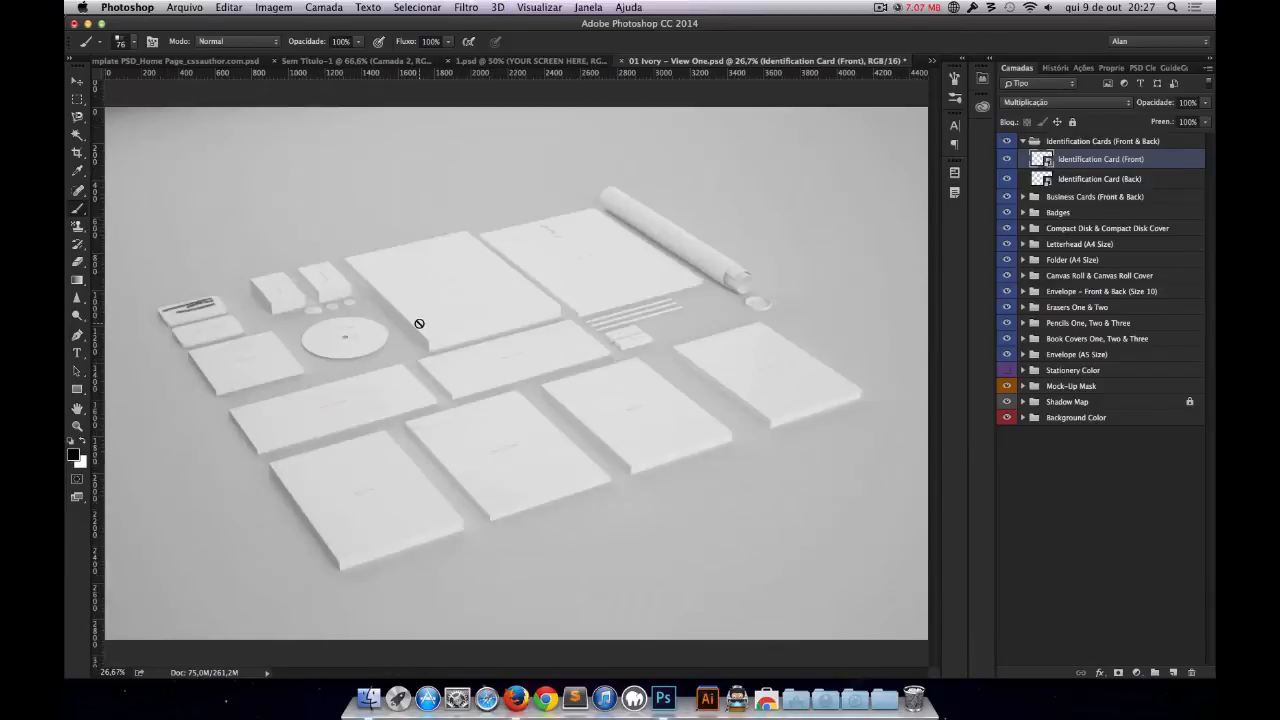
Step: Review the phone mockup 1.psd and the Sem Título-1 layout, ending on the Agency Website Template document
{"action": "left_click", "coordinate": [557, 61]}
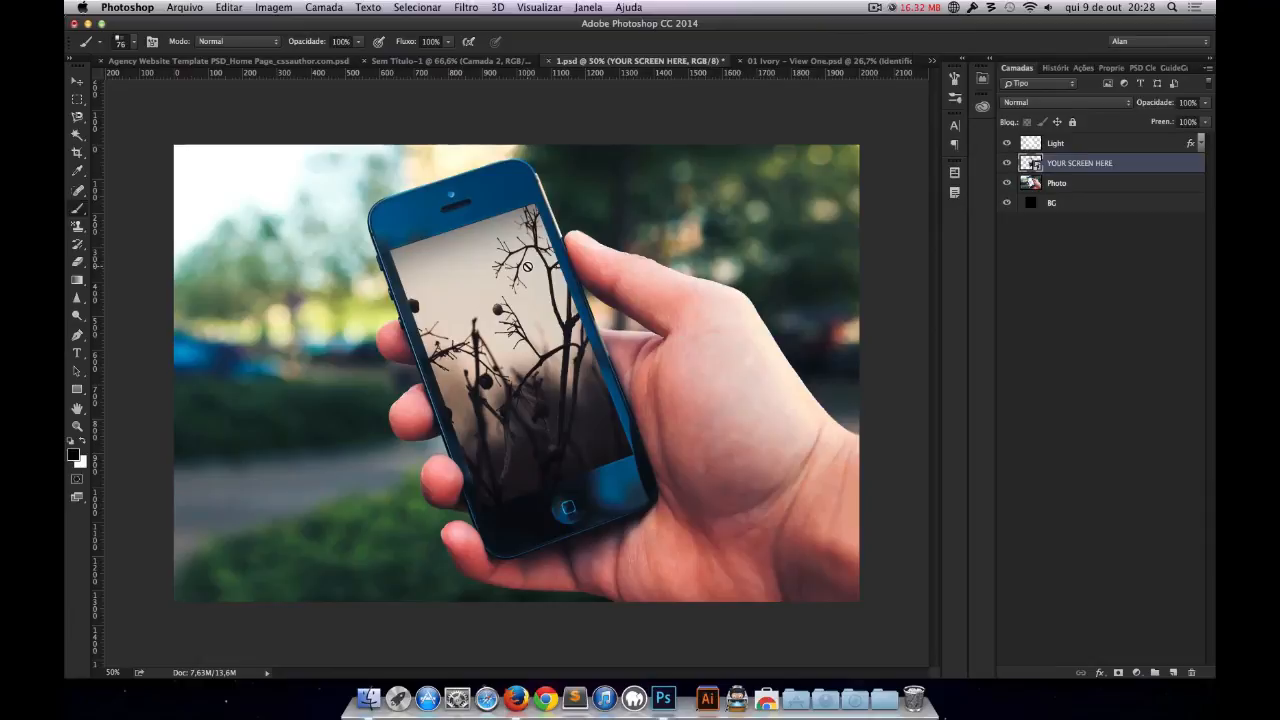
{"action": "left_click", "coordinate": [437, 57]}
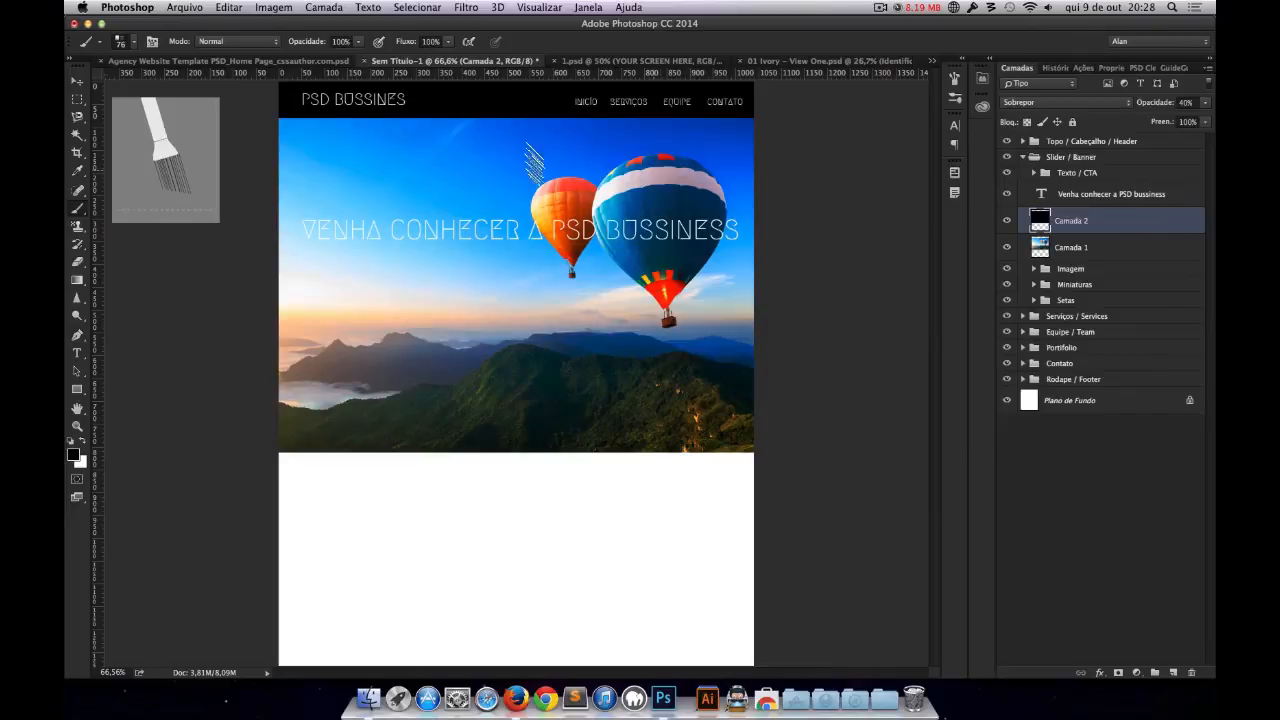
{"action": "left_click", "coordinate": [288, 62]}
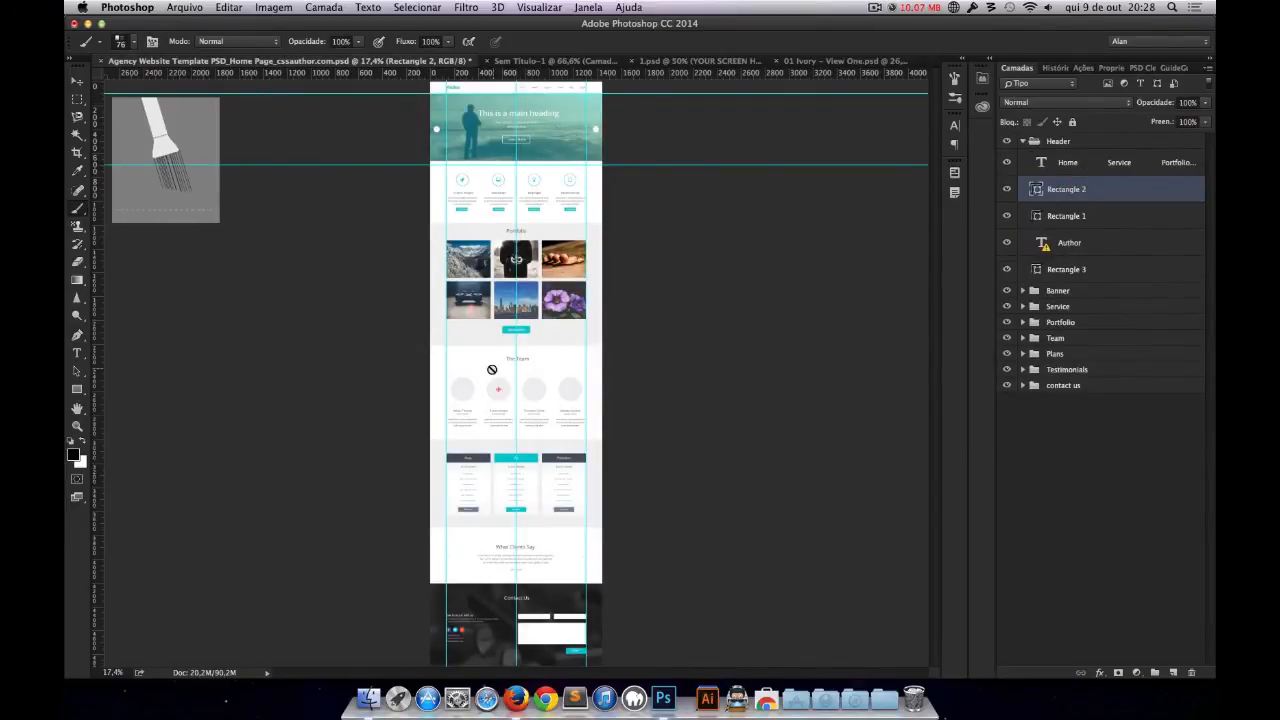
Step: Convert the Banner group into a smart object and open its contents for editing
{"action": "left_click", "coordinate": [1022, 292]}
{"action": "right_click", "coordinate": [1072, 295]}
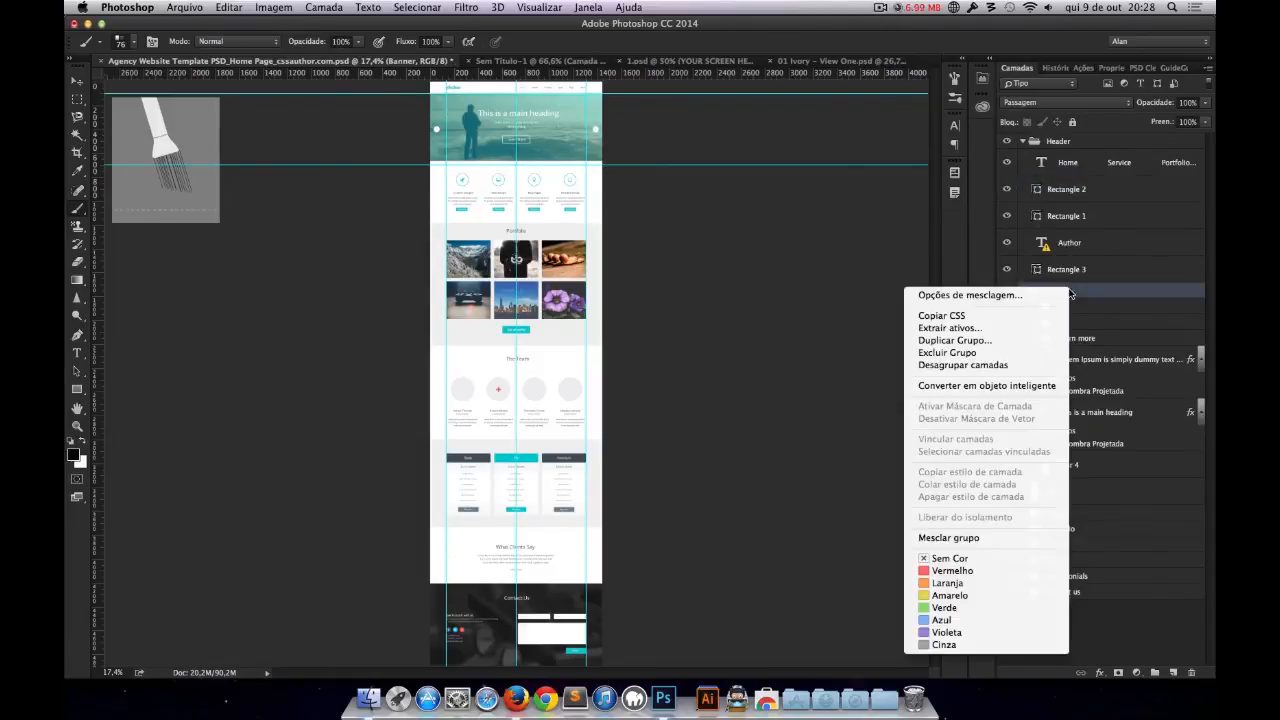
{"action": "left_click", "coordinate": [997, 388]}
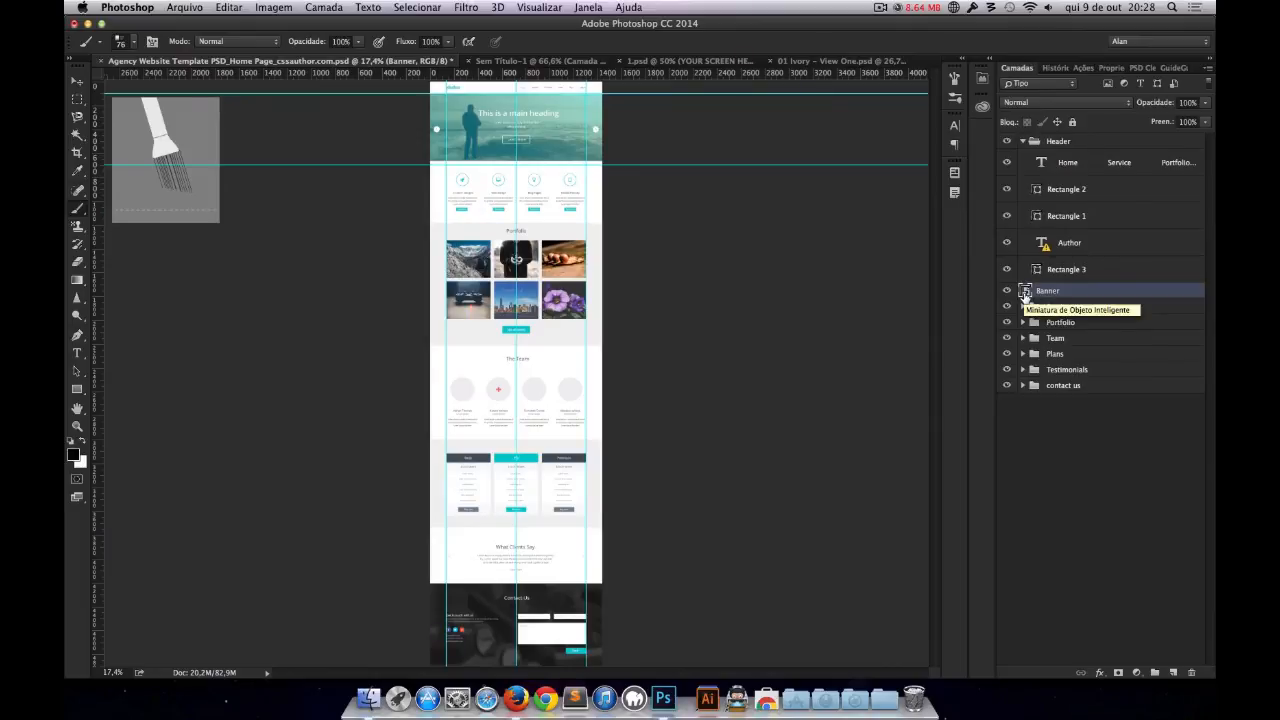
{"action": "double_click", "coordinate": [1025, 292]}
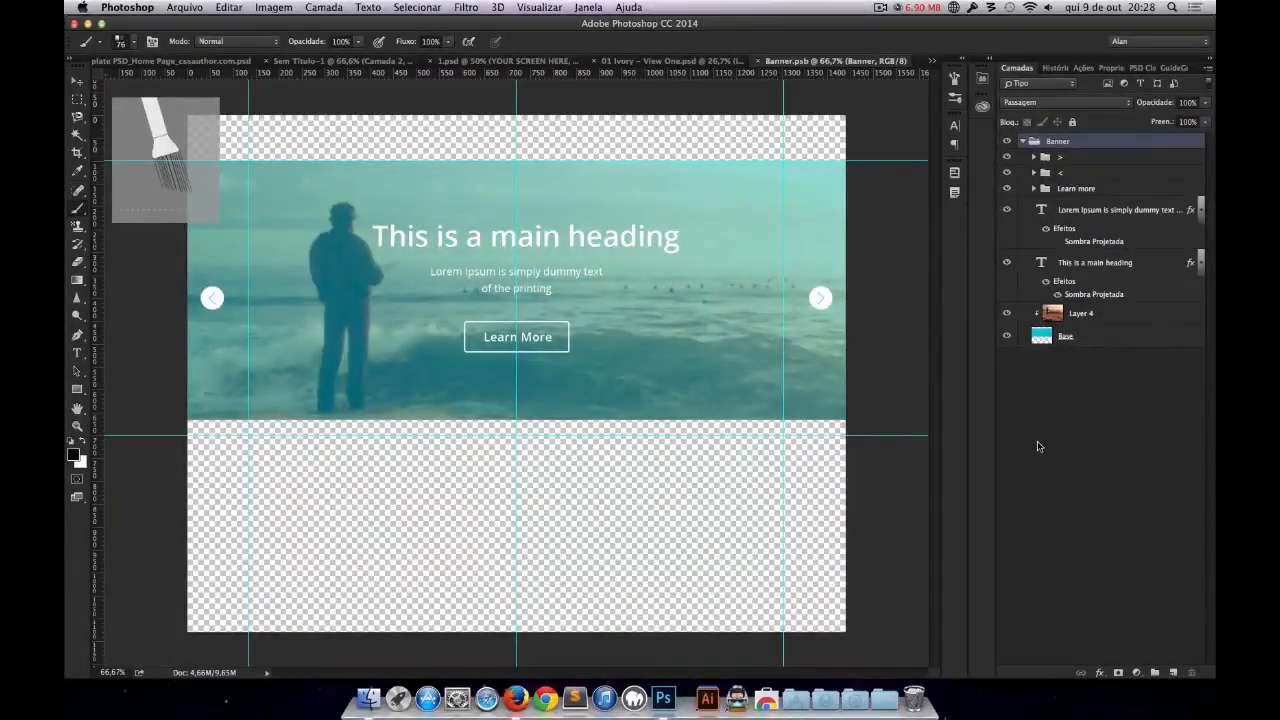
Step: Place the gsmfans sunset beach photo from the Imagens HD folder into the banner, moving it slightly up before committing it
{"action": "left_click", "coordinate": [876, 697]}
{"action": "left_click", "coordinate": [845, 515]}
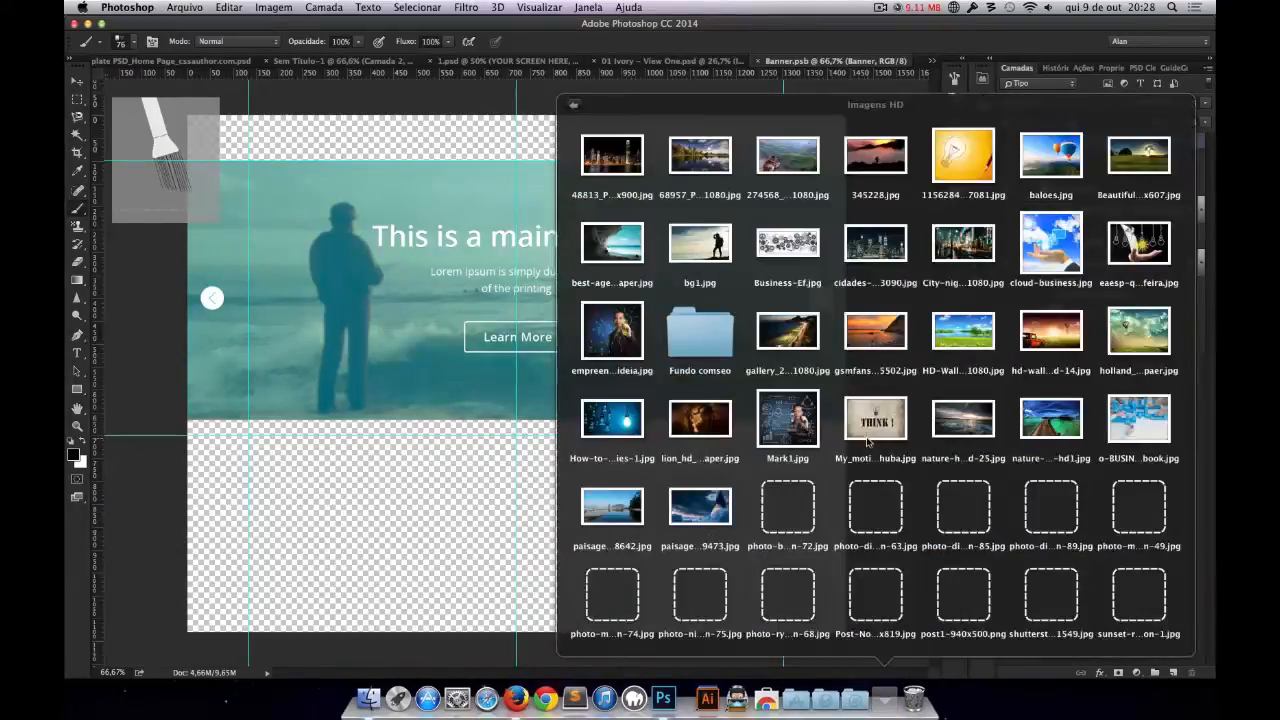
{"action": "left_click_drag", "start_coordinate": [884, 336], "coordinate": [551, 327]}
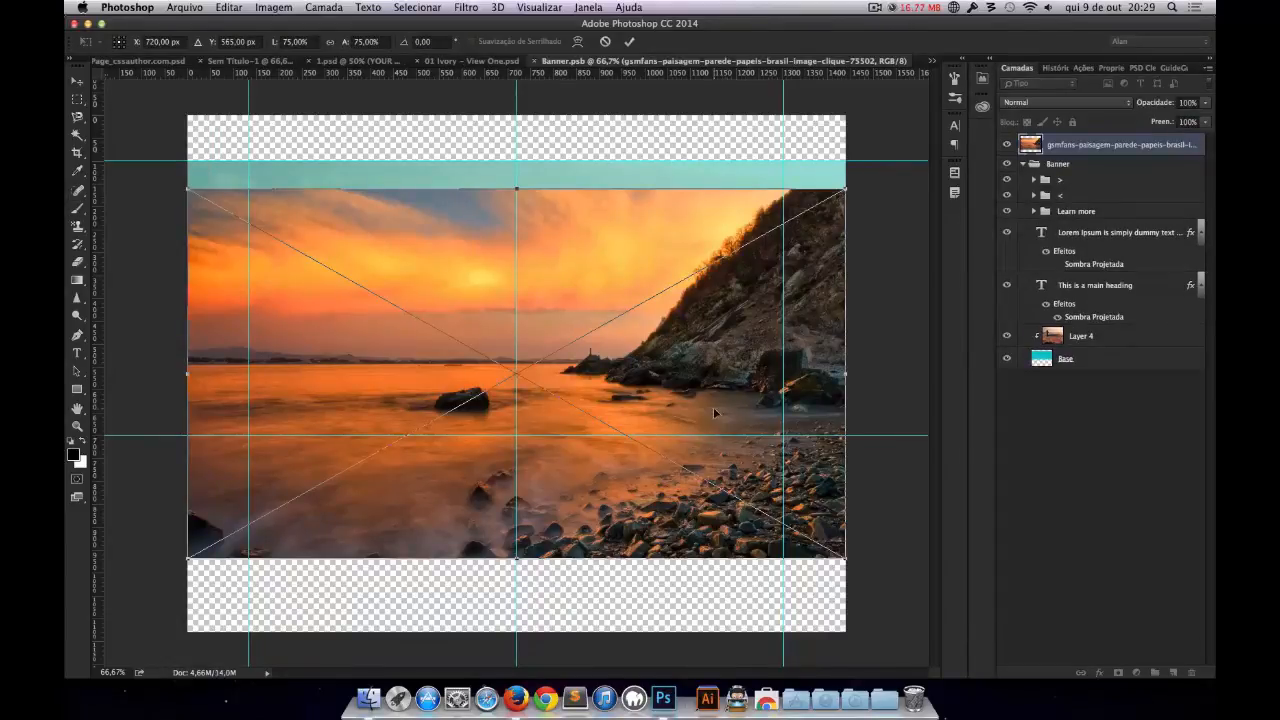
{"action": "left_click_drag", "start_coordinate": [714, 412], "coordinate": [716, 372]}
{"action": "key", "text": "Return"}
{"action": "key", "text": "b"}
Step: Move the placed beach photo directly above the Base layer as a clipped layer and delete Layer 4
{"action": "left_click_drag", "start_coordinate": [1082, 146], "coordinate": [1085, 346]}
{"action": "left_click", "coordinate": [1086, 316]}
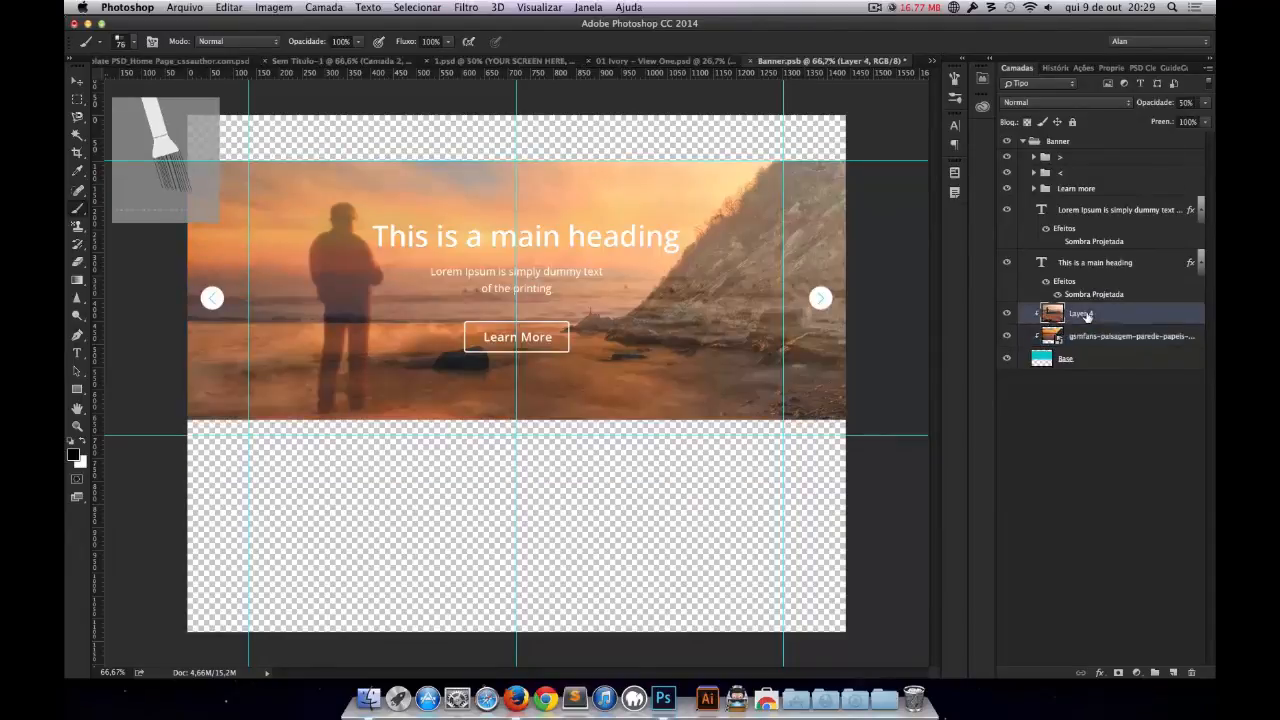
{"action": "key", "text": "Delete"}
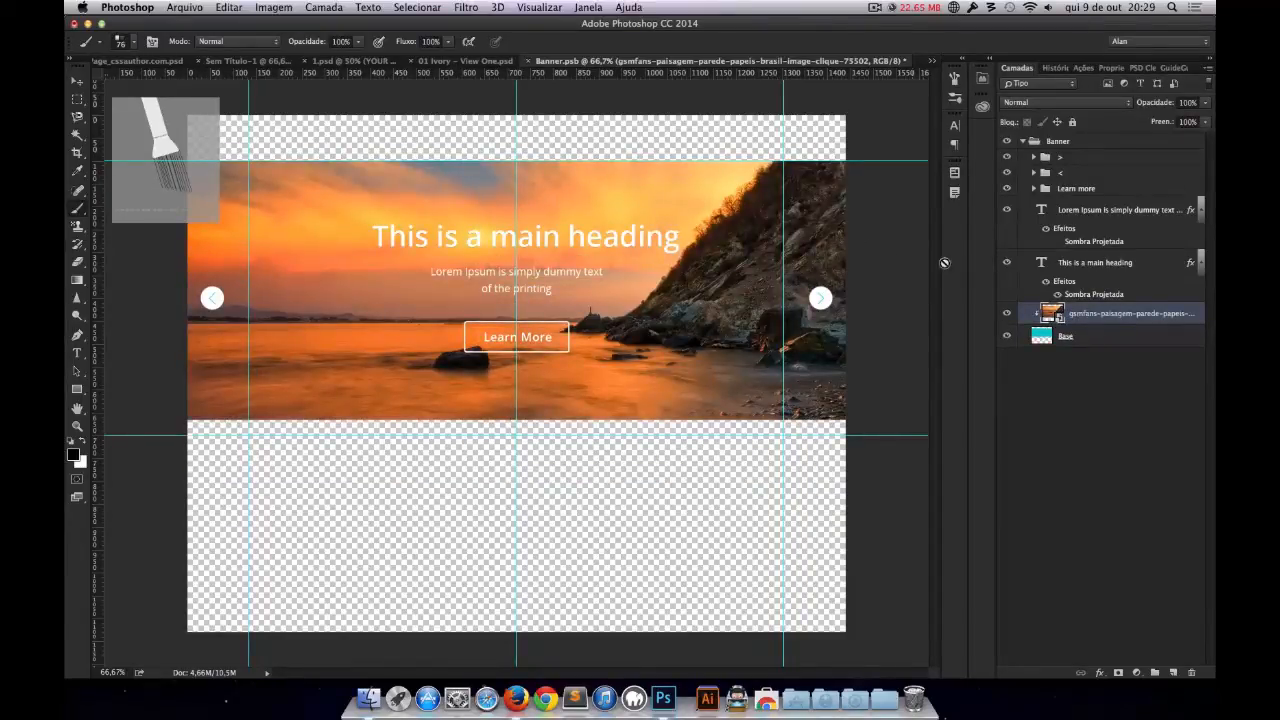
Step: Set the beach photo layer's opacity to 80%, and save and close the banner contents
{"action": "left_click_drag", "start_coordinate": [1188, 103], "coordinate": [1174, 104]}
{"action": "type", "text": "8"}
{"action": "key", "text": "super+s"}
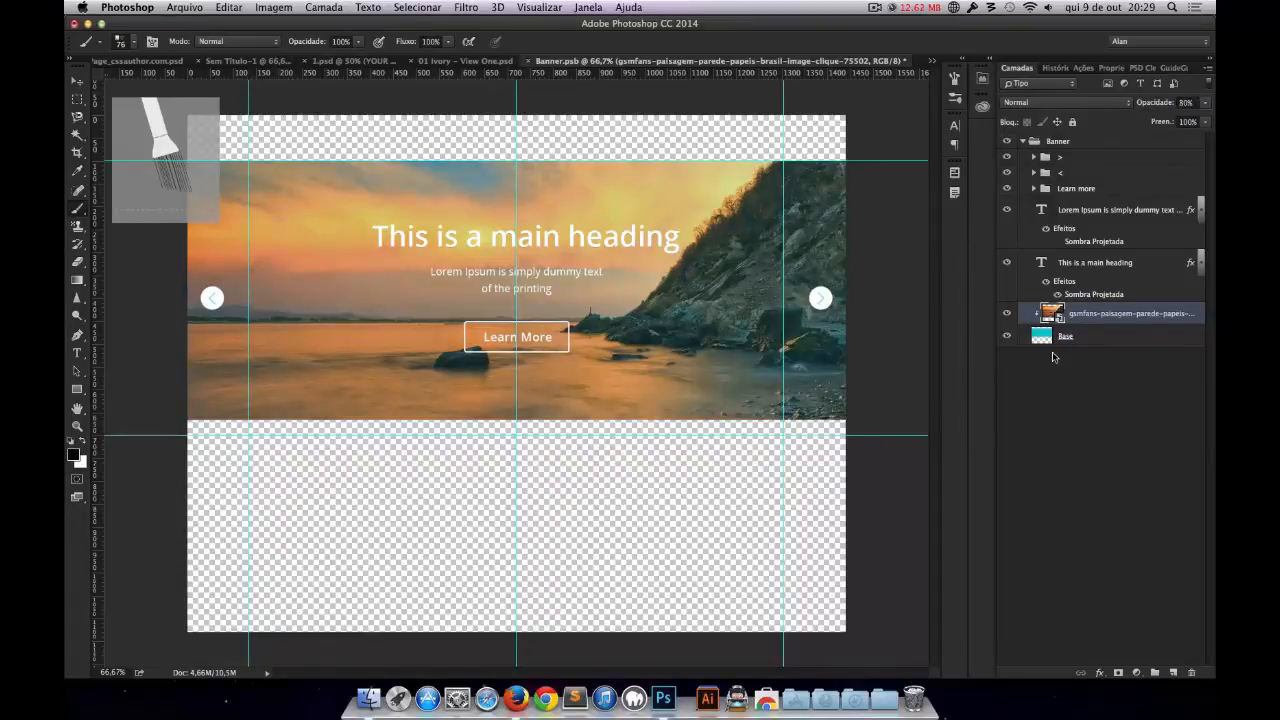
{"action": "key", "text": "super+w"}
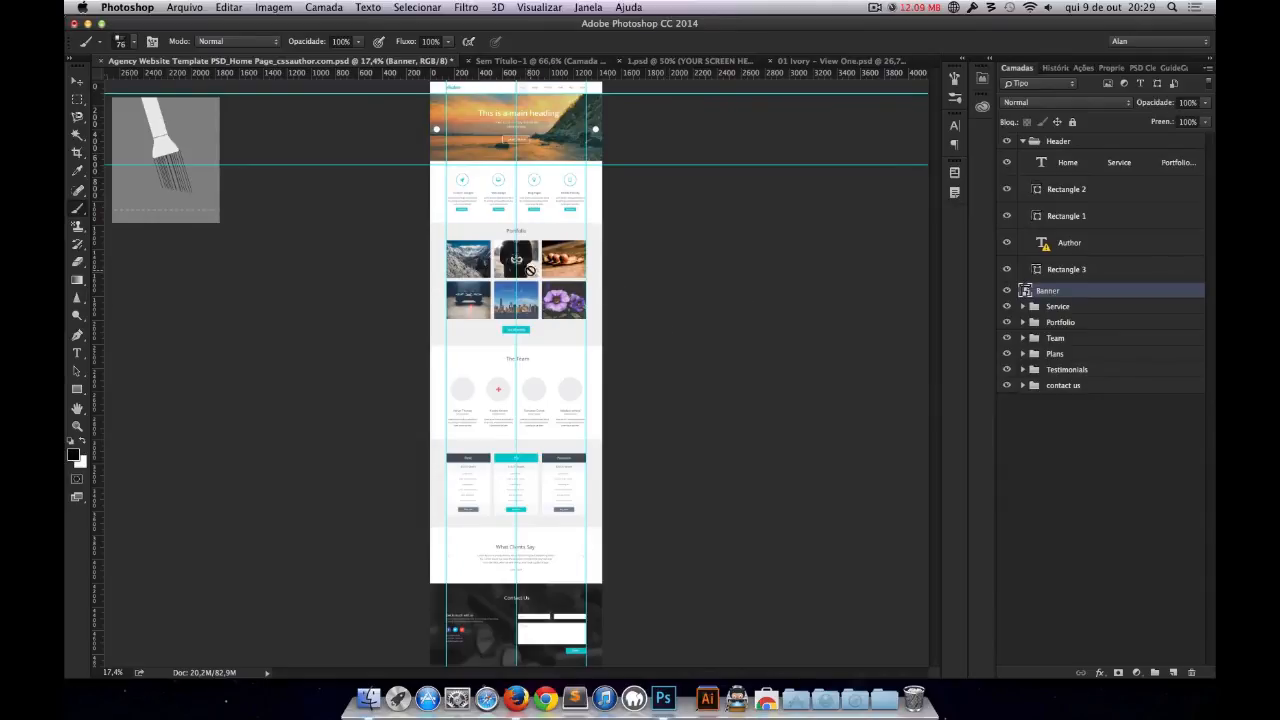
Step: Expand the Service group to reach the layers of its four columns
{"action": "key", "text": "super+space"}
{"action": "left_click_drag", "start_coordinate": [481, 241], "coordinate": [549, 256]}
{"action": "left_click_drag", "start_coordinate": [646, 226], "coordinate": [646, 286]}
{"action": "left_click_drag", "start_coordinate": [553, 218], "coordinate": [543, 300]}
{"action": "key", "text": "super+space"}
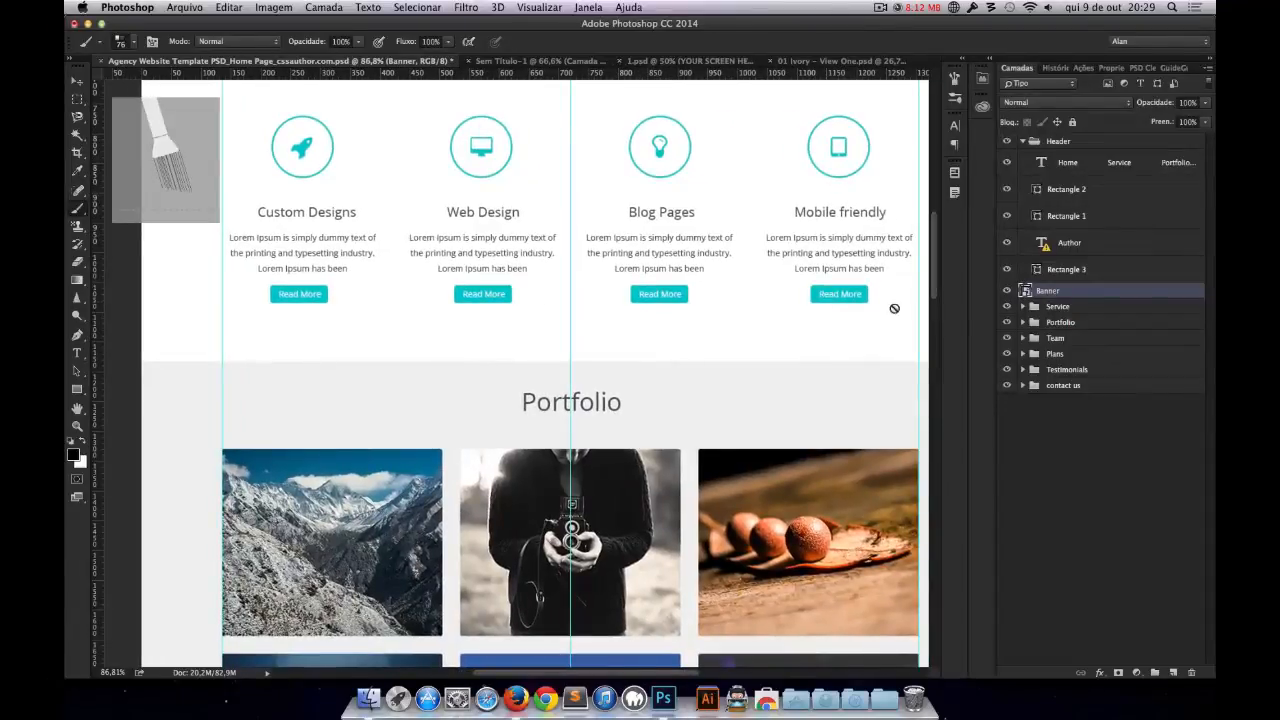
{"action": "key", "text": "v"}
{"action": "left_click", "coordinate": [1023, 306]}
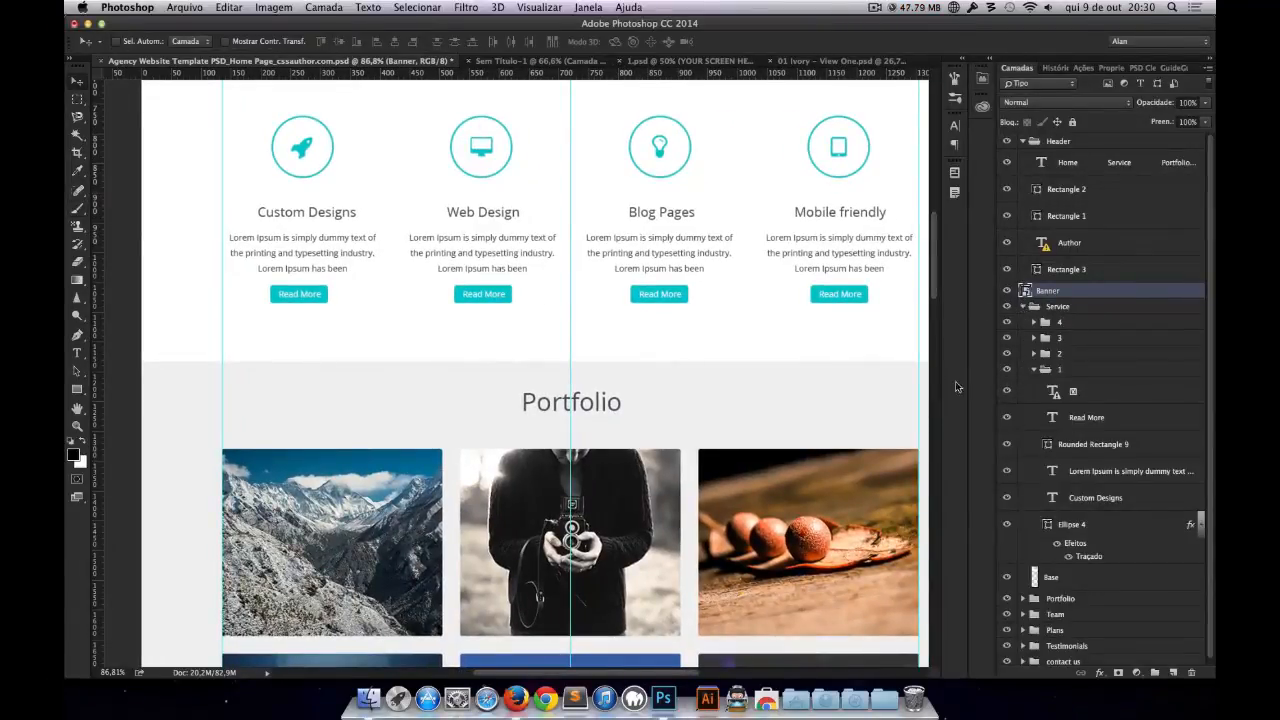
Step: Convert the Custom Designs column's Read More text and Rounded Rectangle 9 together into one smart object
{"action": "right_click", "coordinate": [321, 301]}
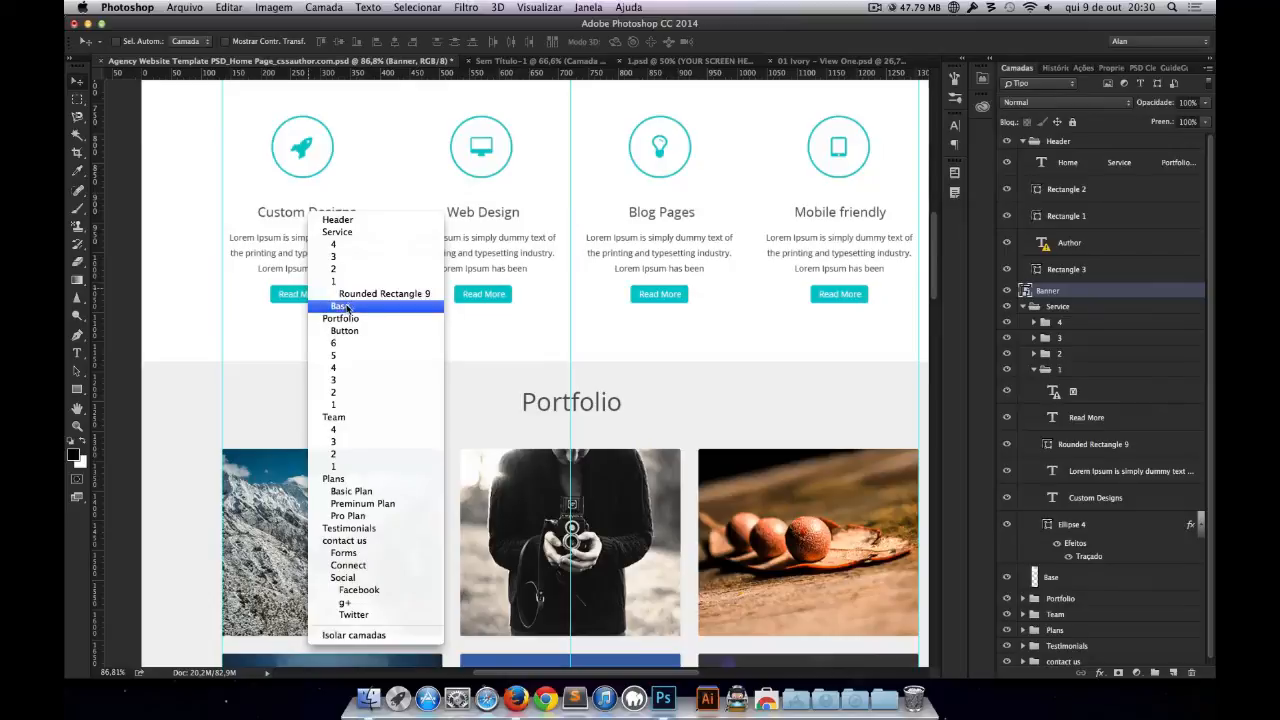
{"action": "right_click", "coordinate": [283, 294]}
{"action": "left_click", "coordinate": [336, 296]}
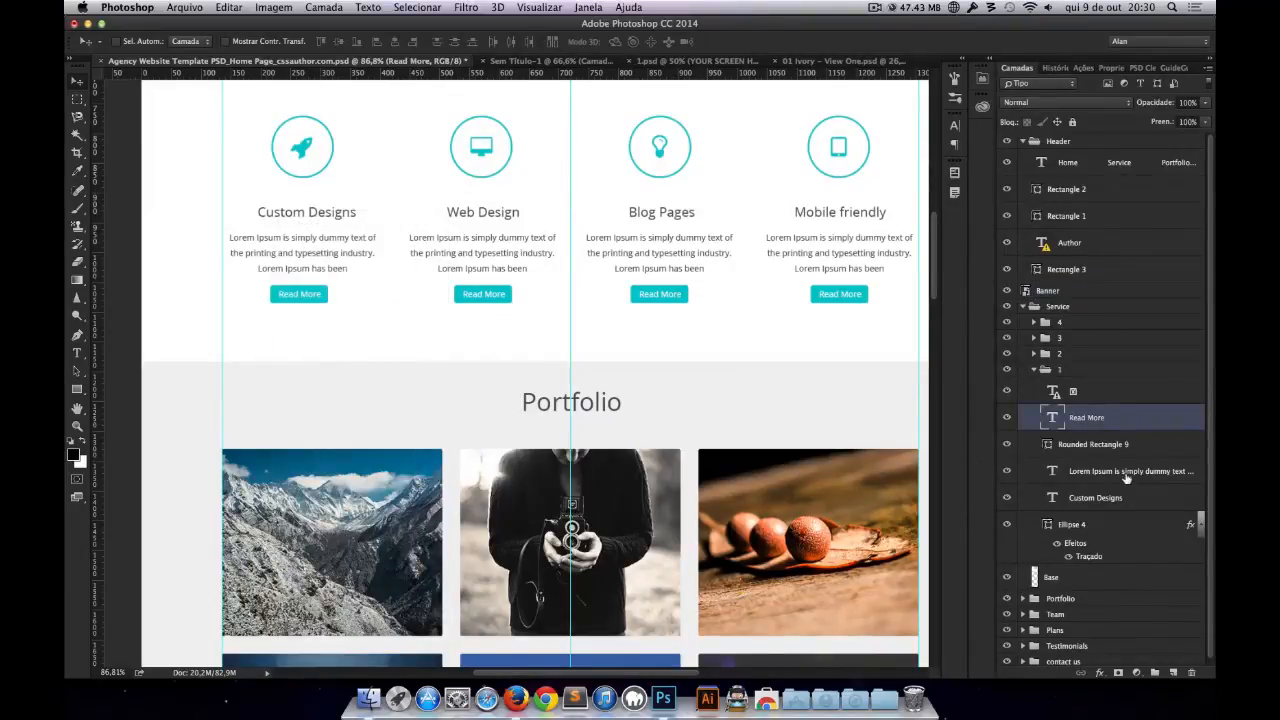
{"action": "left_click", "coordinate": [1007, 444]}
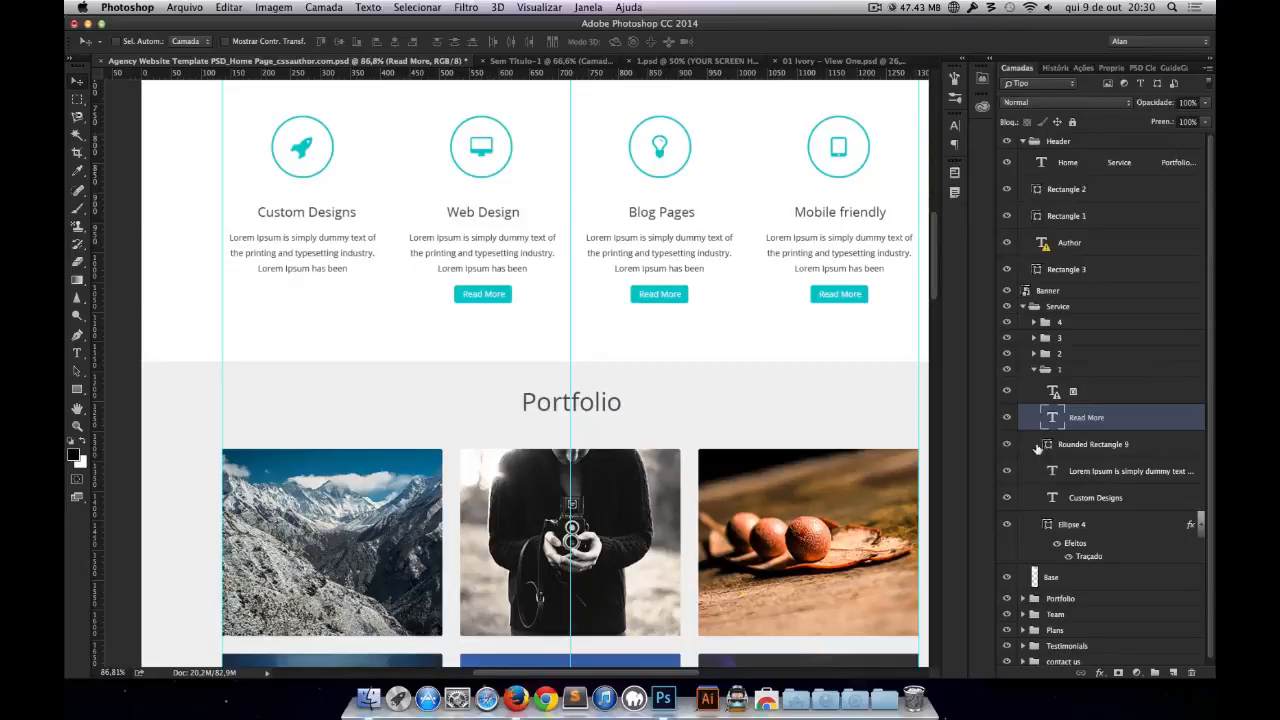
{"action": "left_click", "coordinate": [1110, 446], "text": "shift"}
{"action": "right_click", "coordinate": [1100, 440]}
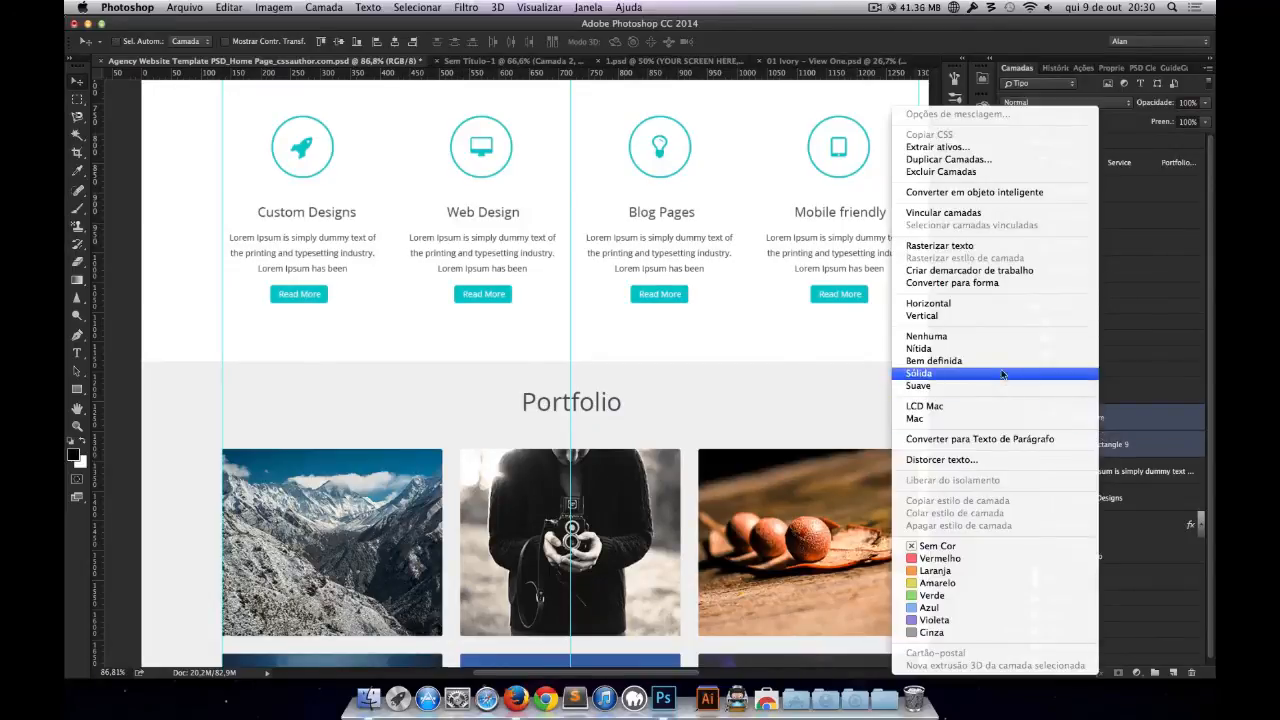
{"action": "left_click", "coordinate": [970, 193]}
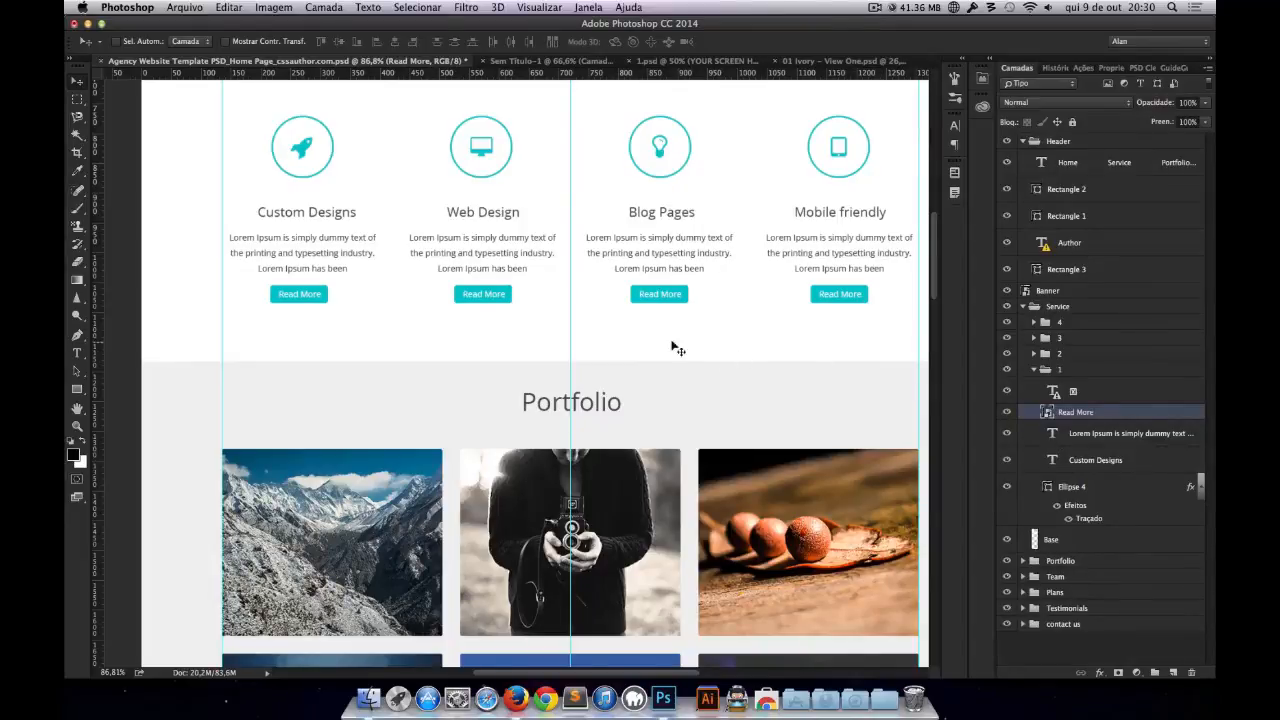
Step: Delete the Web Design column's button layers, Read More copy and Rounded Rectangle 9 copy
{"action": "right_click", "coordinate": [476, 293]}
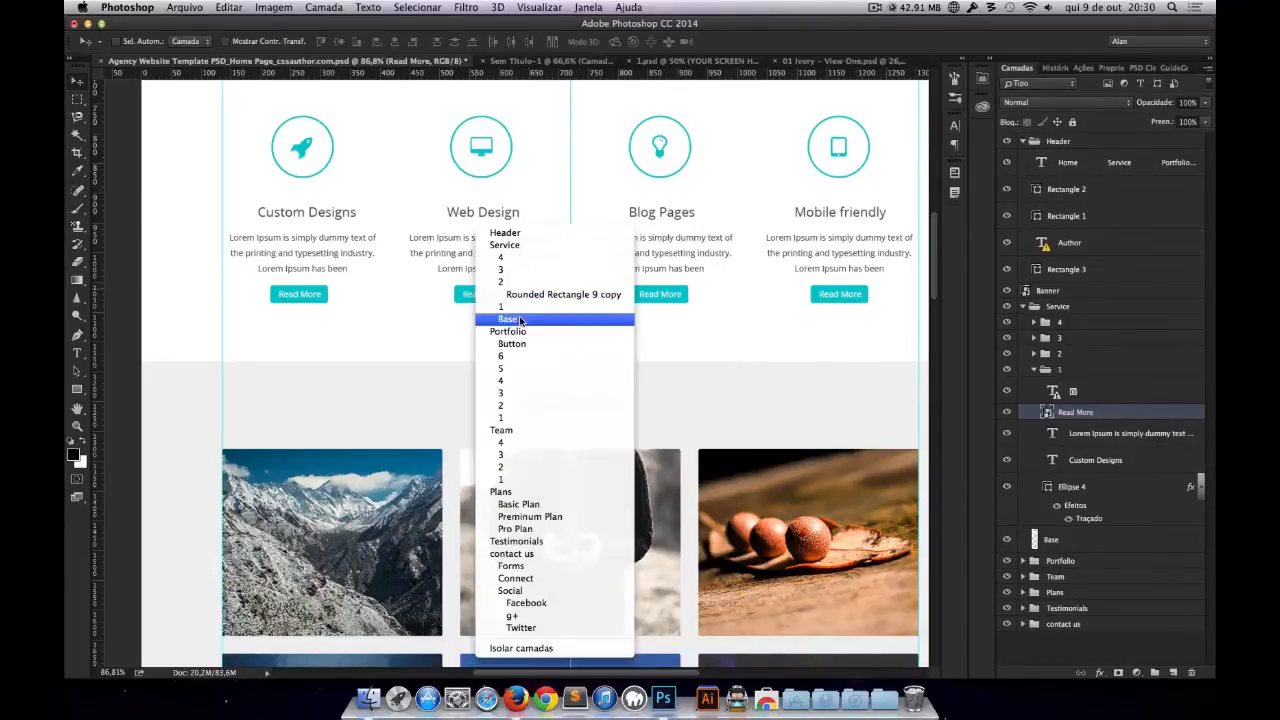
{"action": "left_click", "coordinate": [467, 296]}
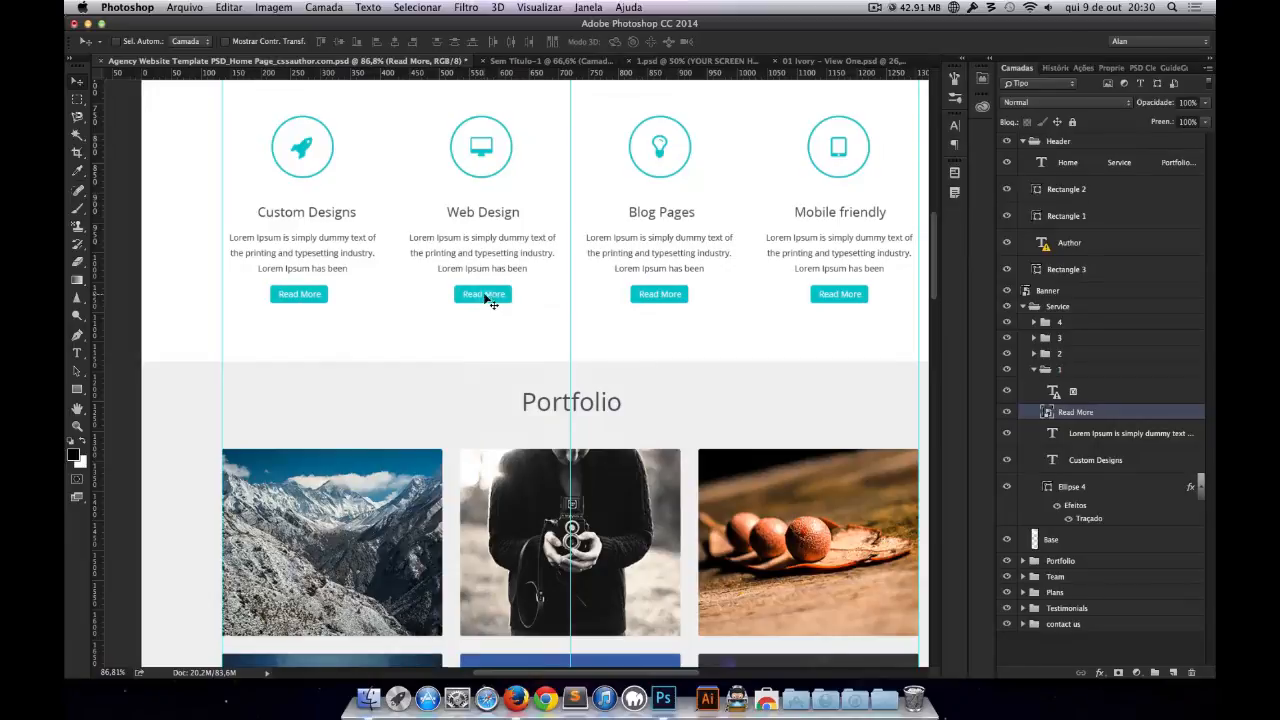
{"action": "right_click", "coordinate": [486, 300]}
{"action": "left_click", "coordinate": [551, 300]}
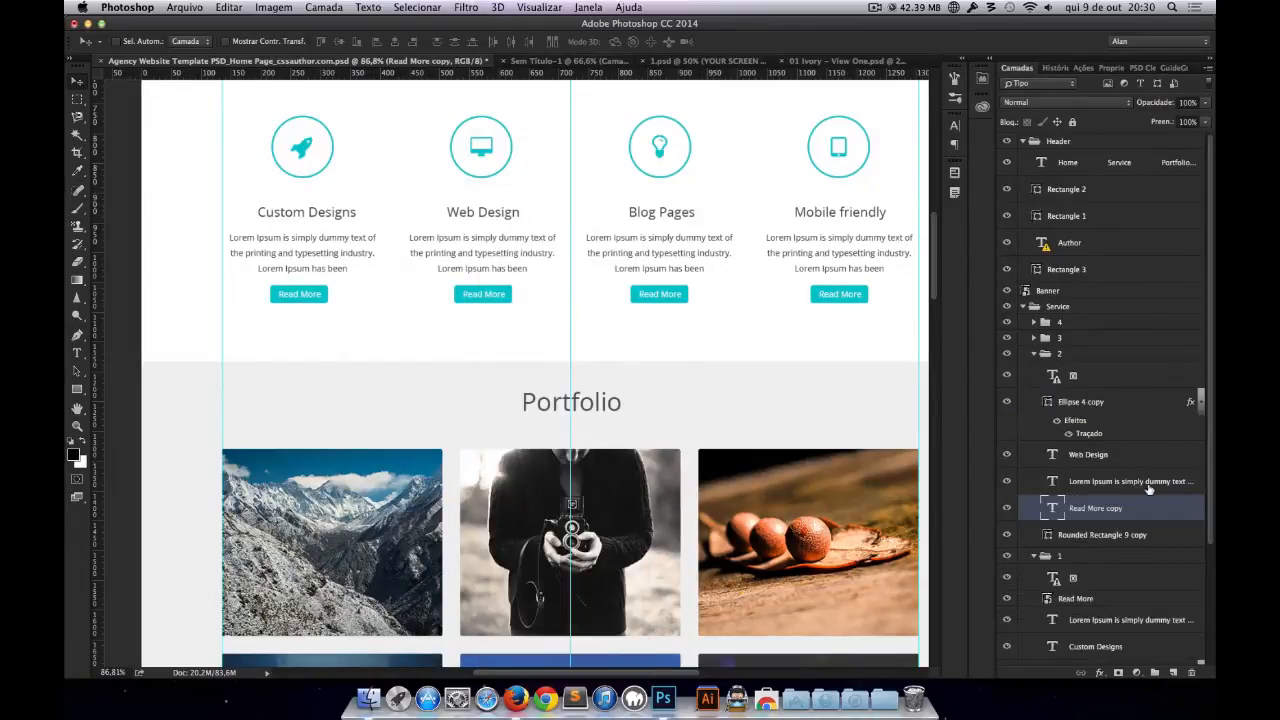
{"action": "left_click", "coordinate": [1098, 533], "text": "shift"}
{"action": "key", "text": "Delete"}
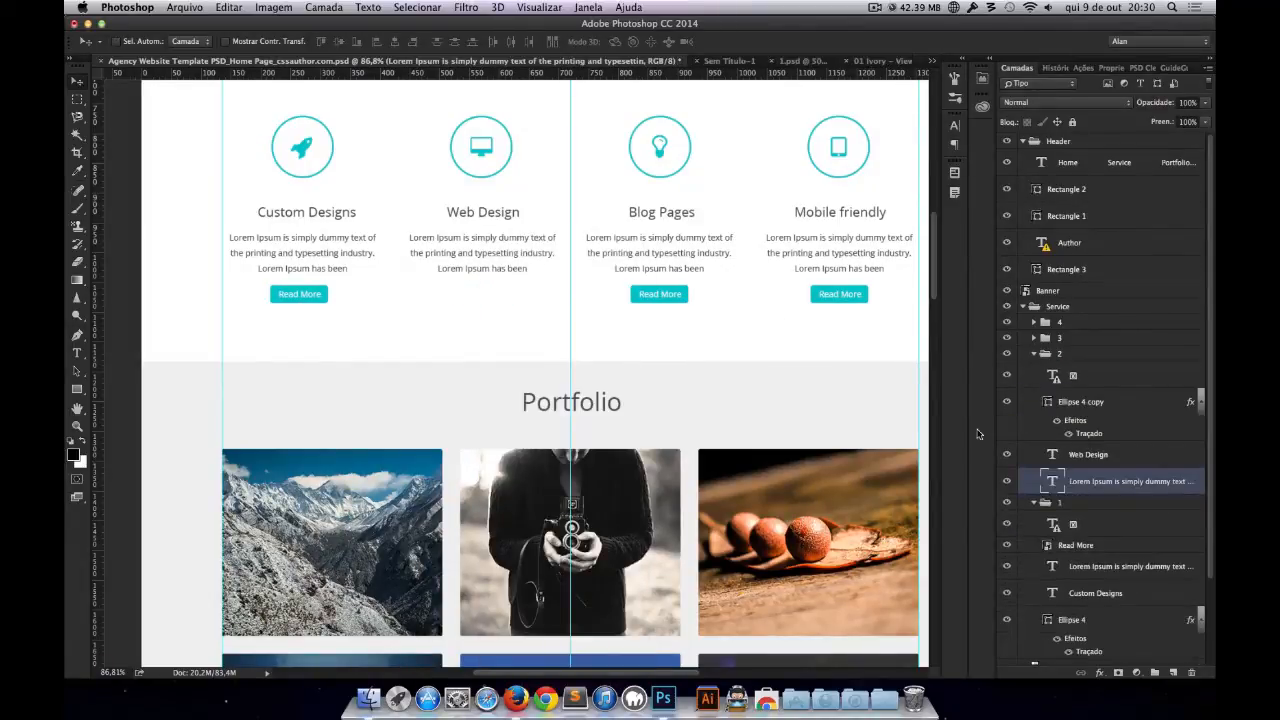
Step: Delete the Blog Pages column's button layers, Read More copy 2 and Rounded Rectangle 9 copy 2, and collapse group 3
{"action": "right_click", "coordinate": [661, 297]}
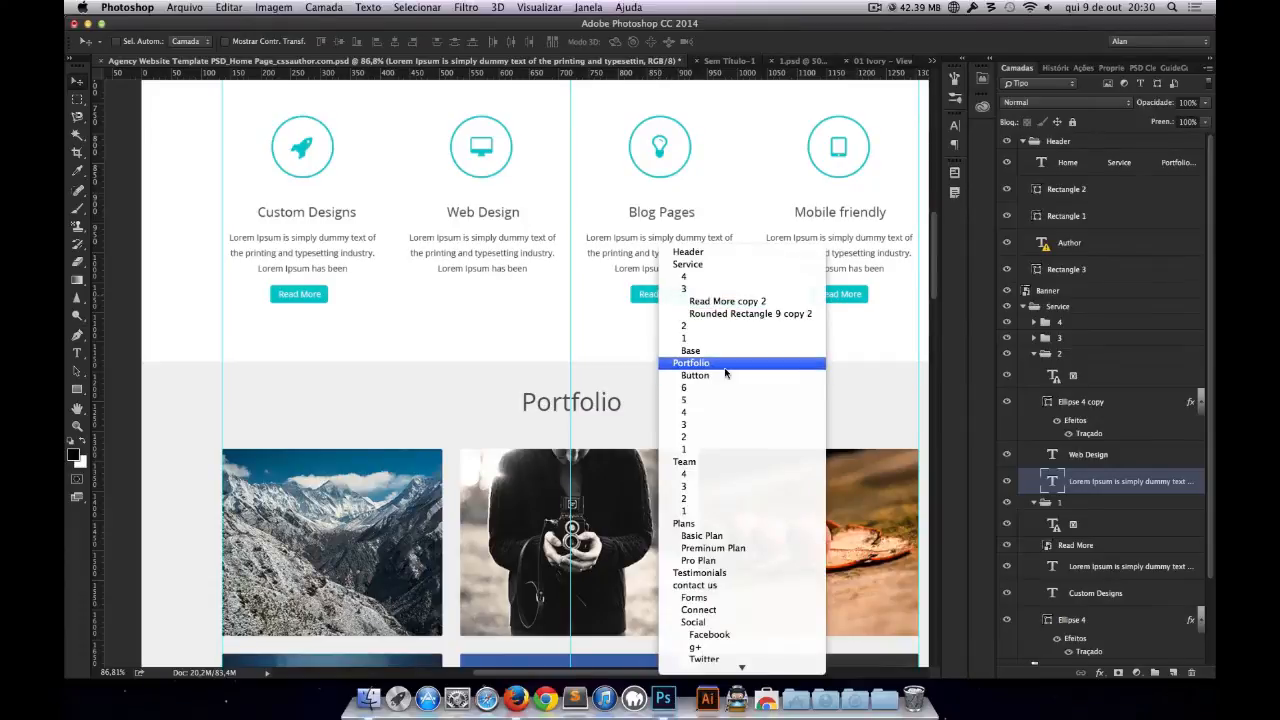
{"action": "left_click", "coordinate": [725, 301]}
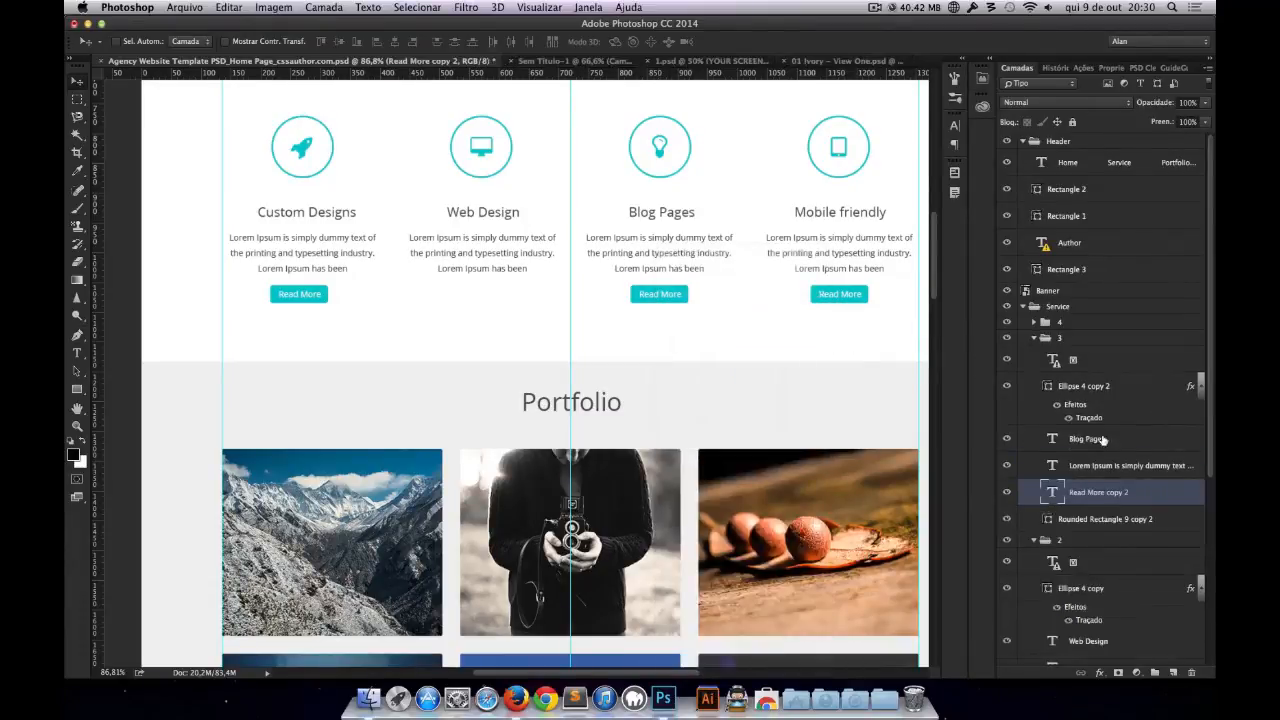
{"action": "right_click", "coordinate": [1100, 519]}
{"action": "key", "text": "Escape"}
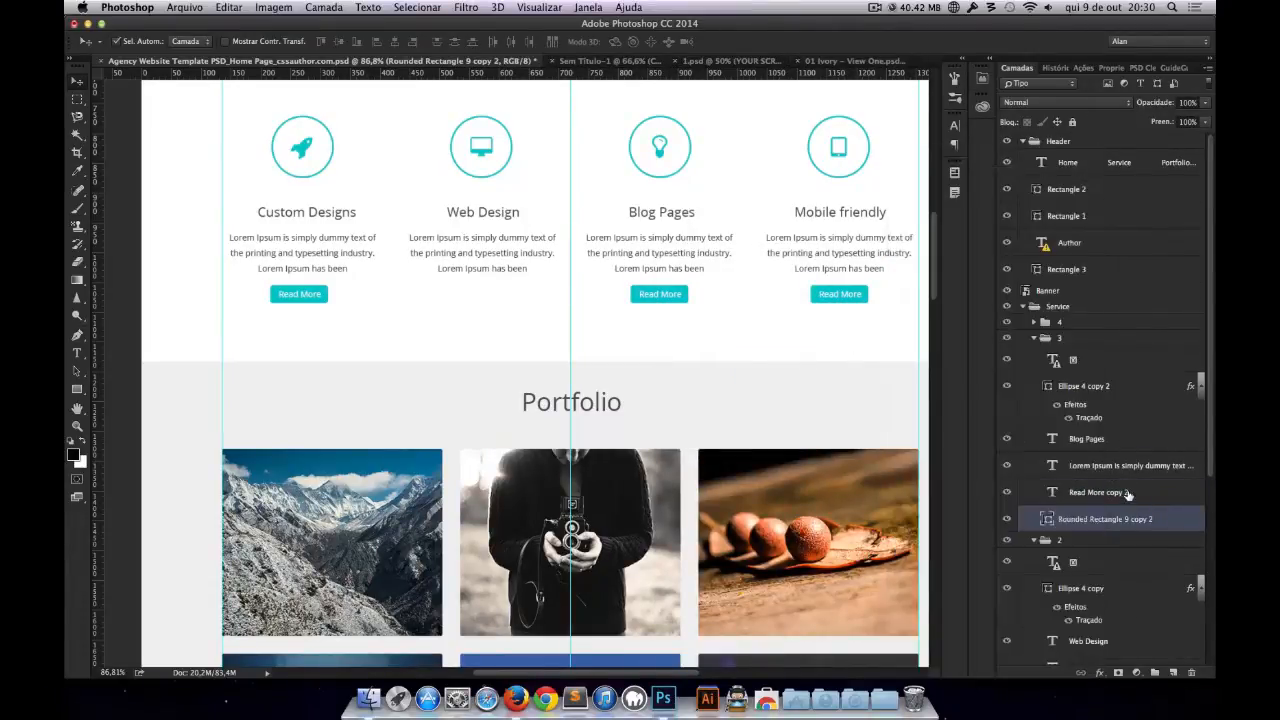
{"action": "key", "text": "Delete"}
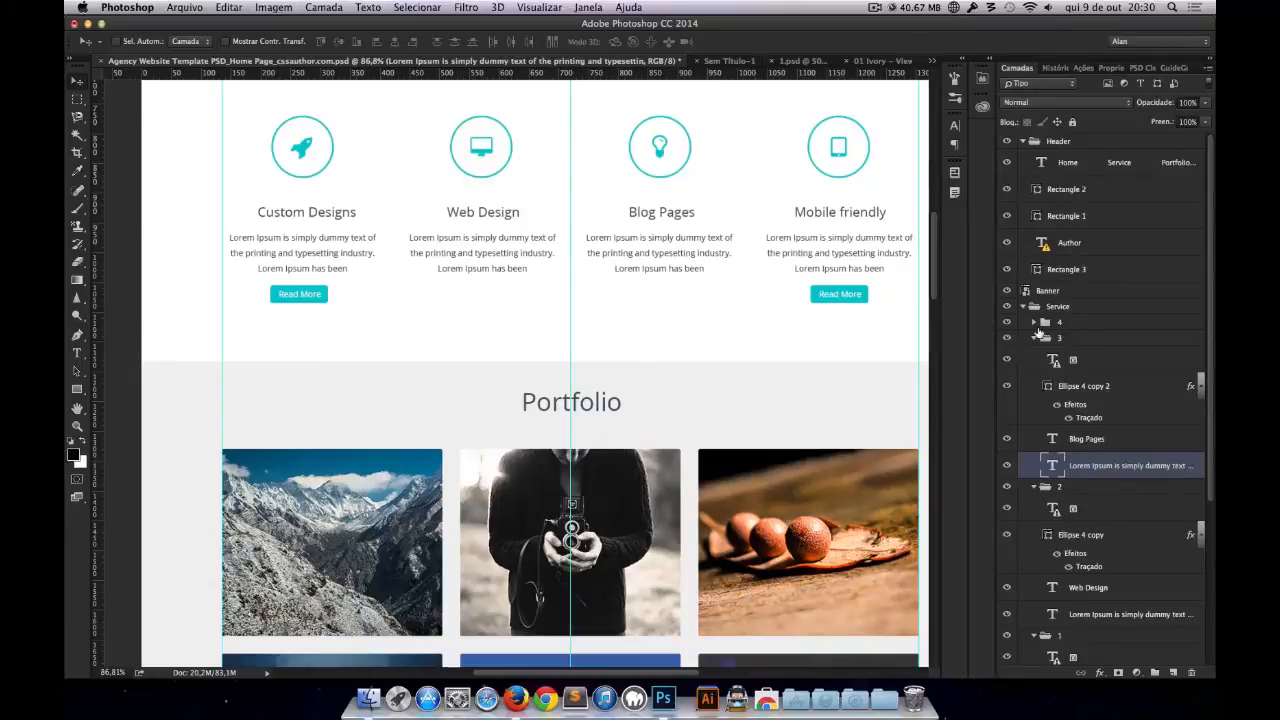
{"action": "left_click", "coordinate": [1033, 338]}
Step: Delete Read More copy 3 and Rounded Rectangle 9 copy 3 from the Mobile friendly column, and collapse group 4
{"action": "left_click", "coordinate": [1034, 322]}
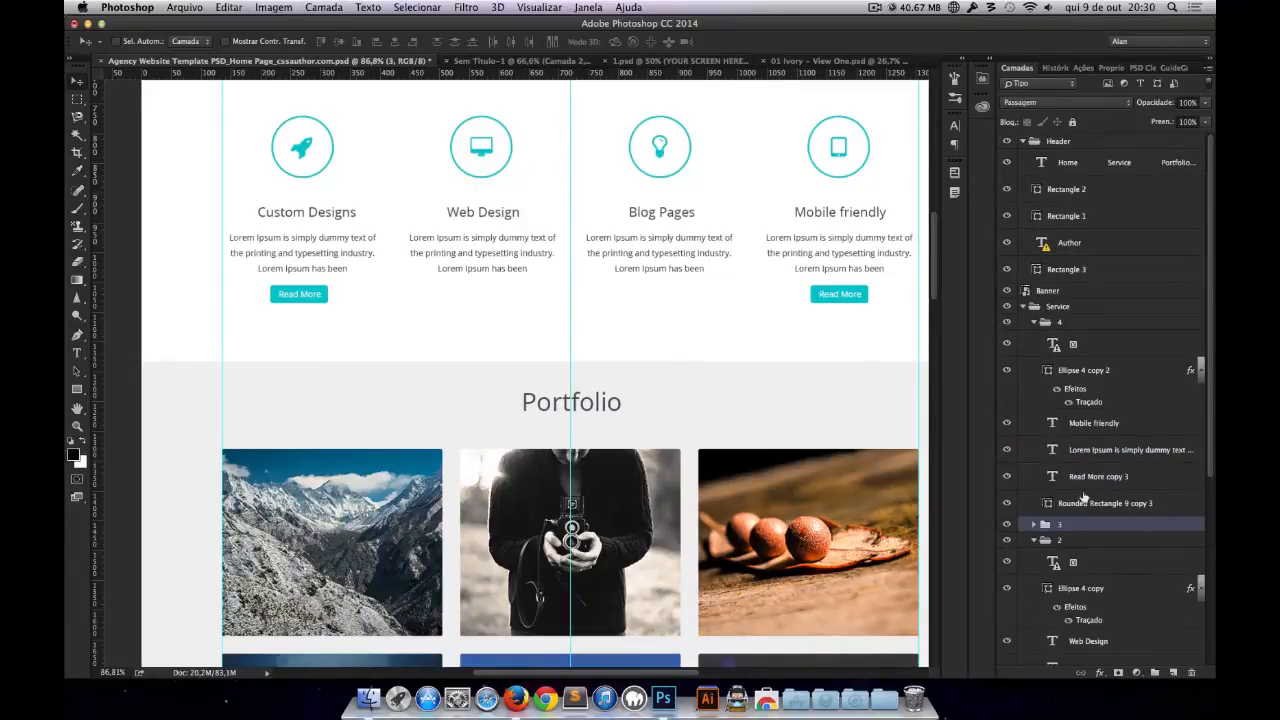
{"action": "left_click", "coordinate": [1088, 478]}
{"action": "left_click", "coordinate": [1080, 507], "text": "shift"}
{"action": "key", "text": "Delete"}
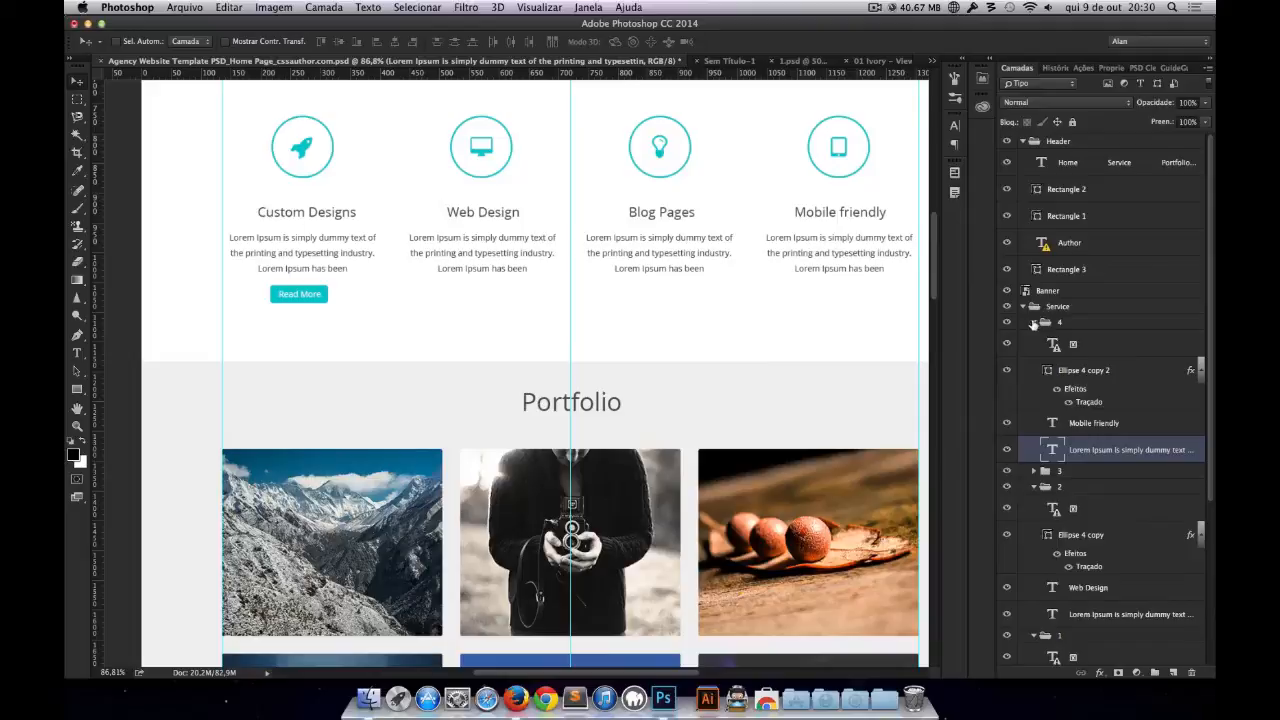
{"action": "left_click", "coordinate": [1034, 322]}
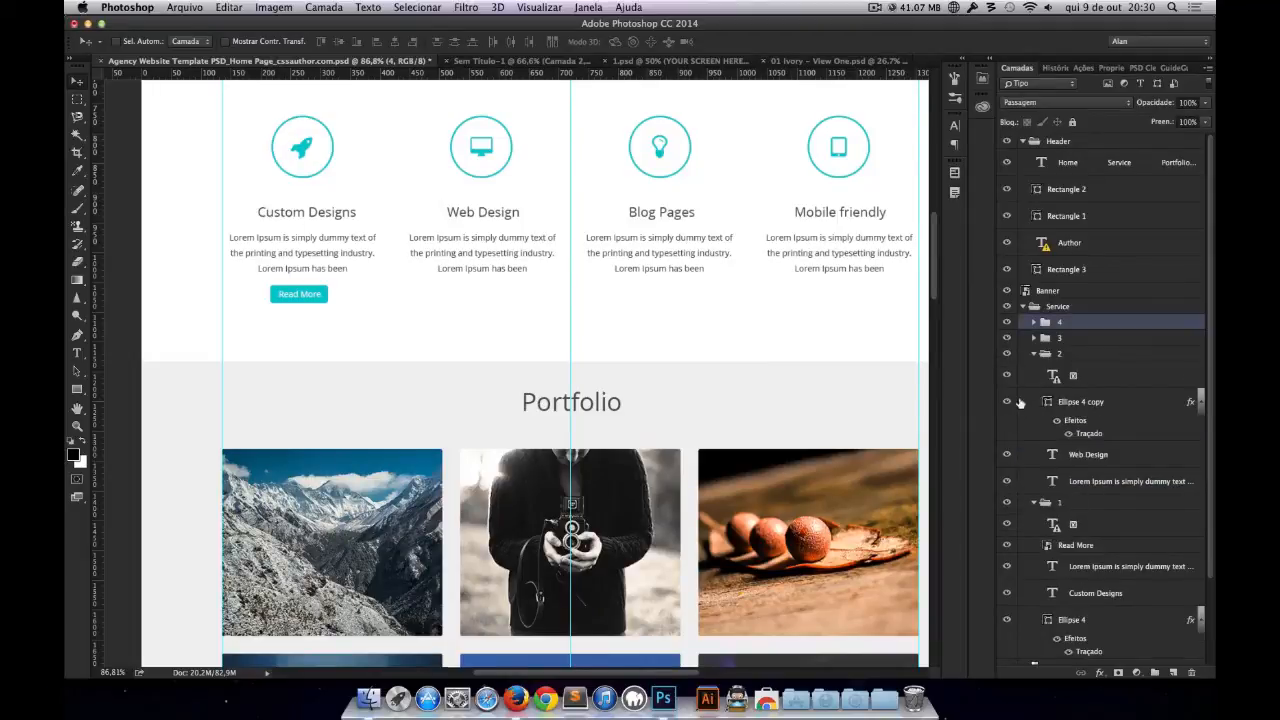
Step: Duplicate the Read More smart object three times, placing the copies under the Web Design, Blog Pages and Mobile friendly columns
{"action": "left_click", "coordinate": [1034, 354]}
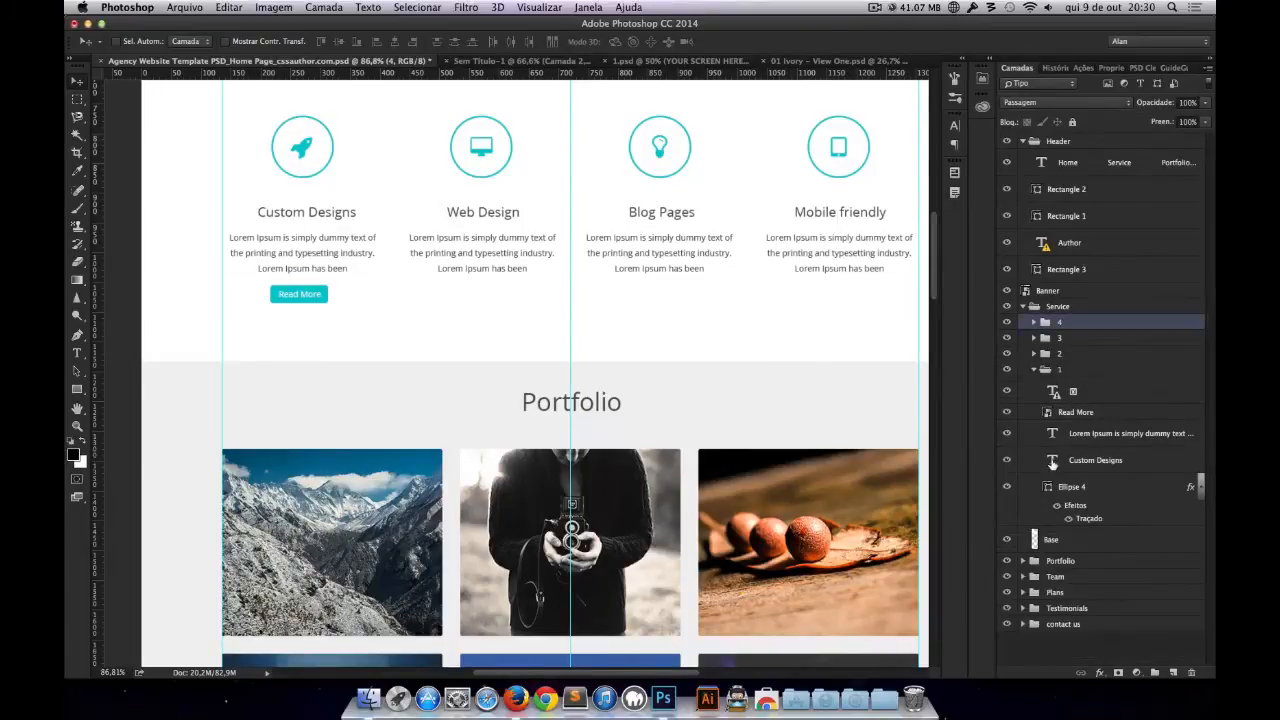
{"action": "left_click", "coordinate": [1082, 413]}
{"action": "left_click_drag", "start_coordinate": [307, 341], "coordinate": [835, 302]}
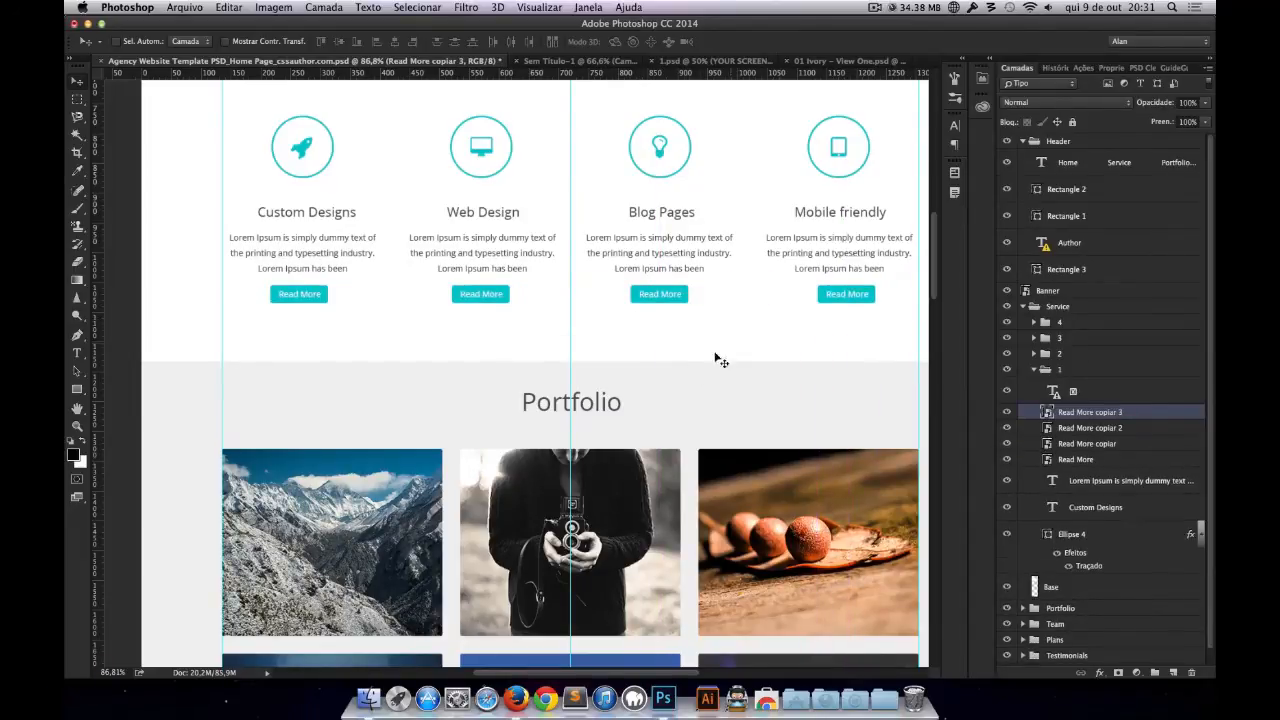
Step: Open the original Read More smart object and change its button text to Continue
{"action": "double_click", "coordinate": [1047, 460]}
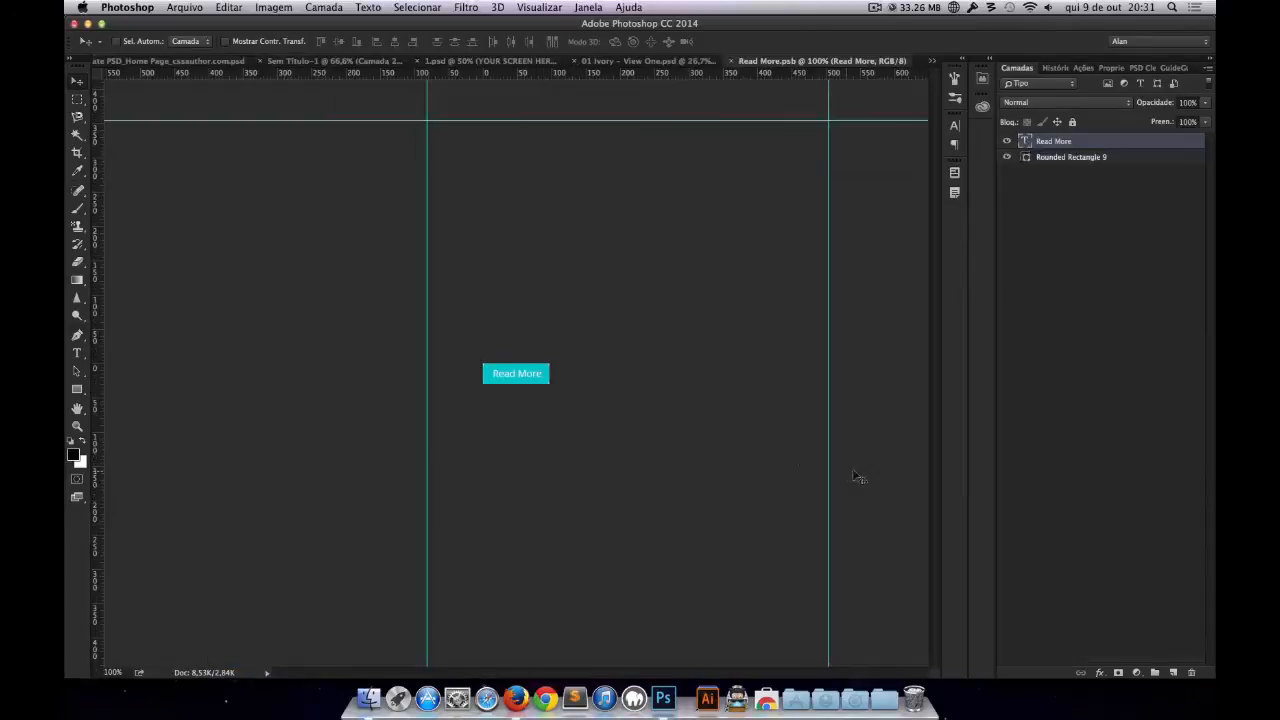
{"action": "key", "text": "t"}
{"action": "left_click", "coordinate": [536, 374]}
{"action": "key", "text": "super+a"}
{"action": "type", "text": "Cru"}
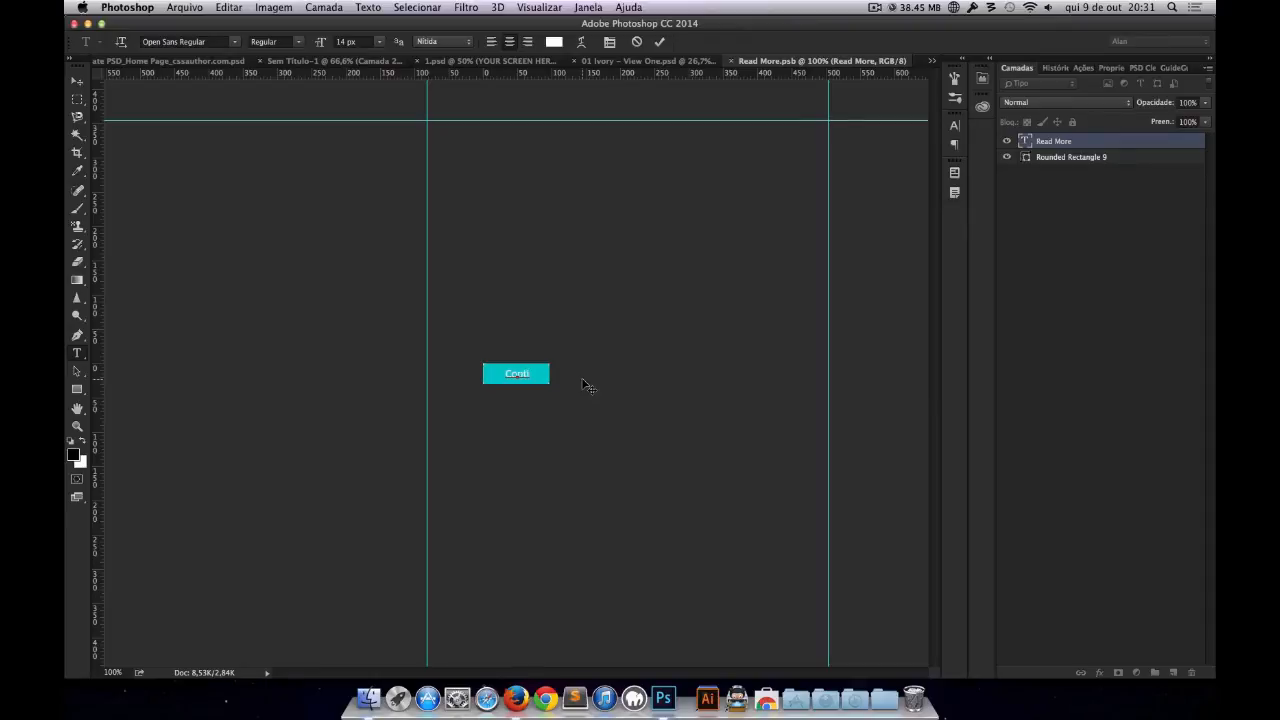
{"action": "key", "text": "super+Return"}
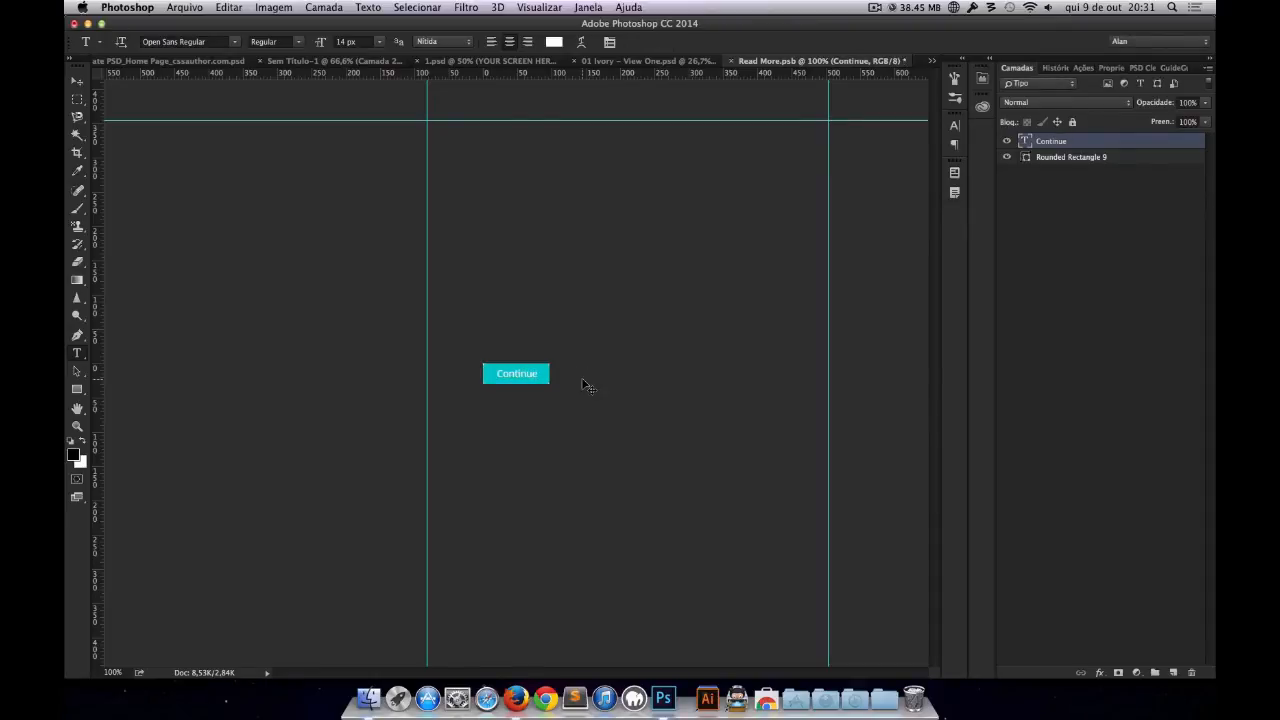
Step: Close the button's contents with the changes saved, and view the whole page layout
{"action": "key", "text": "super+w"}
{"action": "key", "text": "Return"}
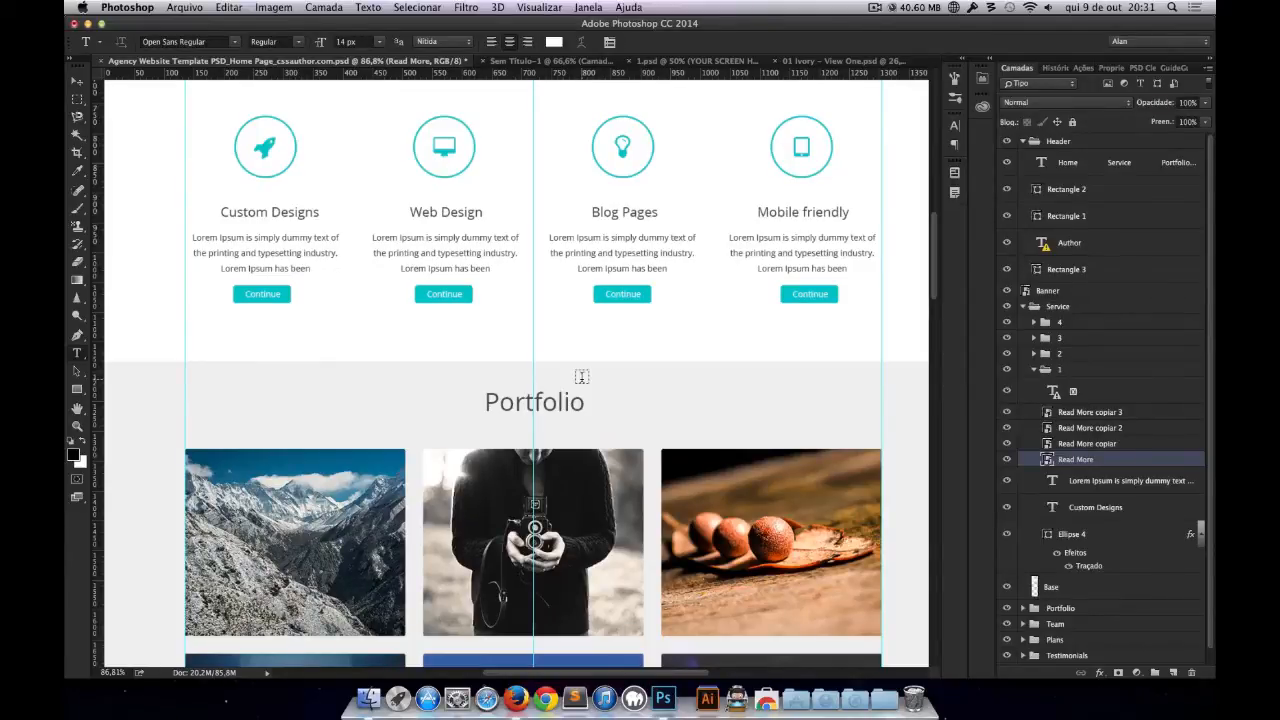
{"action": "key", "text": "super+0"}
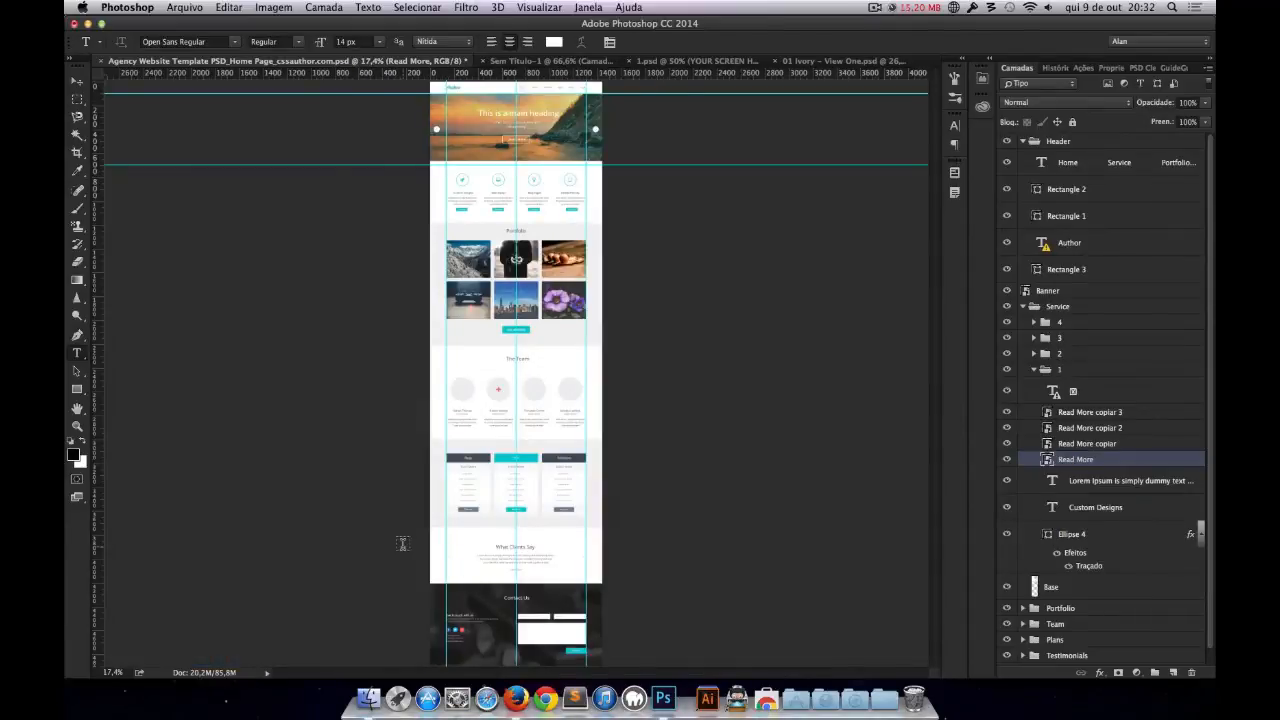